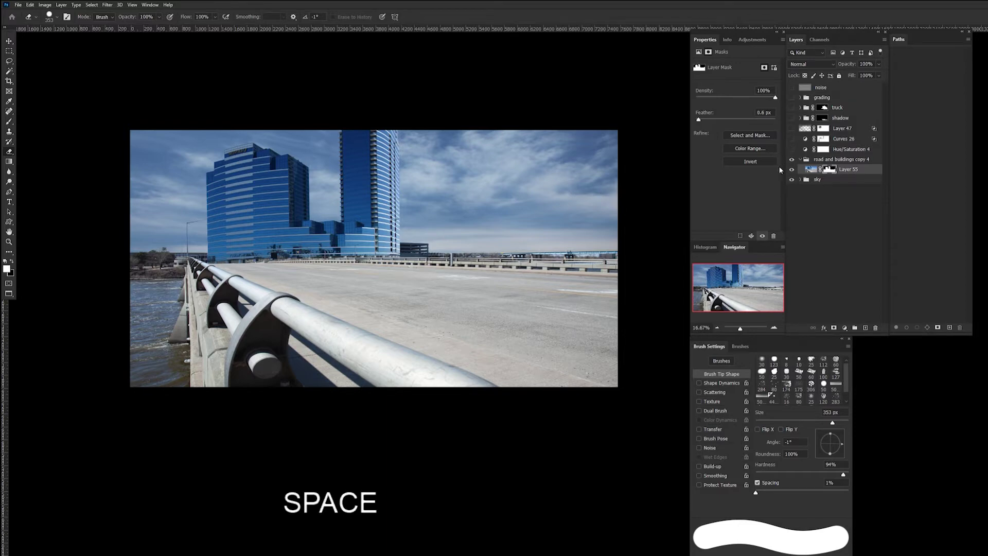
# Inspect the sky group's contents and toggle its sky layer off and on to check the background
pyautogui.click(800, 159)
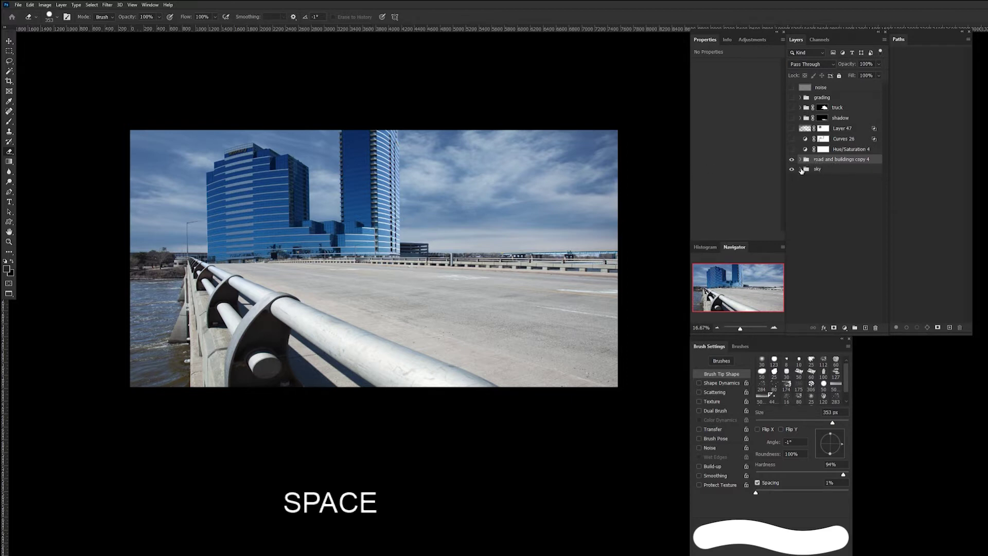
pyautogui.click(801, 169)
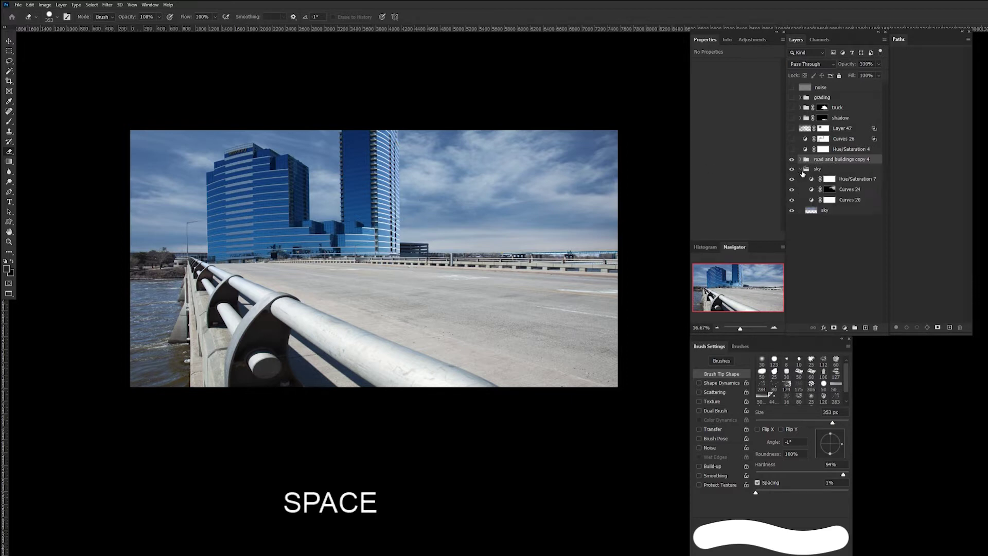
pyautogui.click(792, 211)
pyautogui.click(792, 210)
pyautogui.click(801, 169)
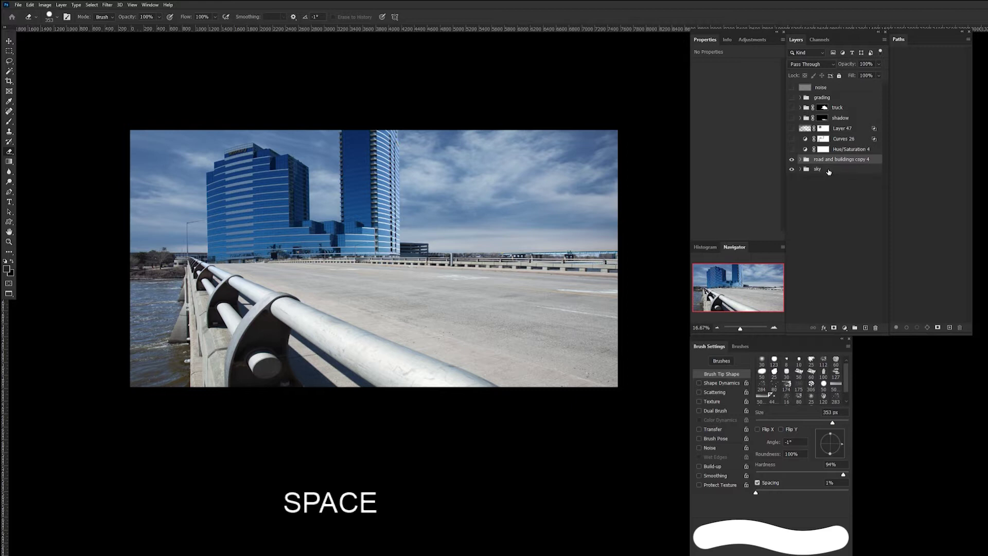
# Examine the mask of Layer 55 in the road and buildings group, comparing it with the normal image
pyautogui.click(801, 160)
pyautogui.press('alt')
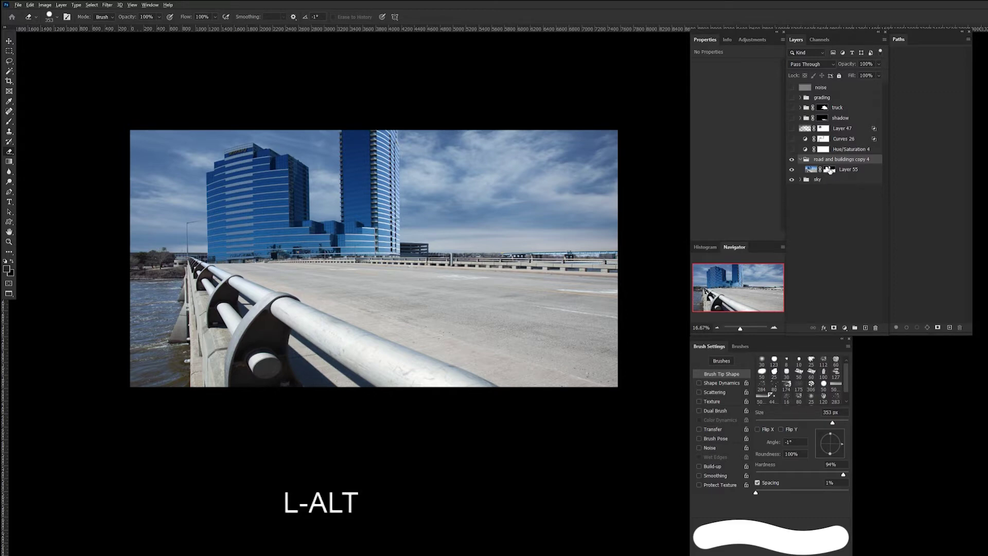
pyautogui.keyDown('alt'); pyautogui.click(830, 170); pyautogui.keyUp('alt')
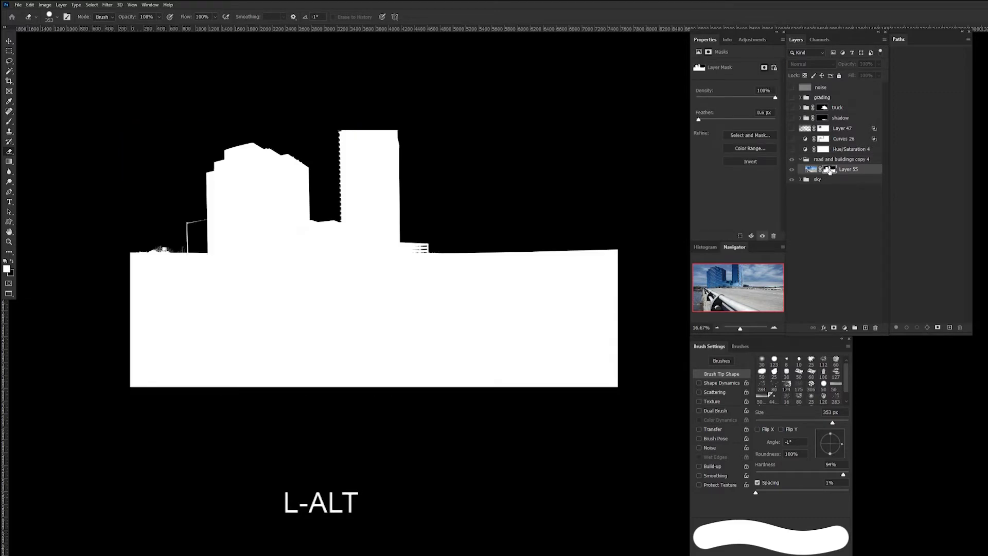
pyautogui.keyDown('alt'); pyautogui.click(828, 170); pyautogui.keyUp('alt')
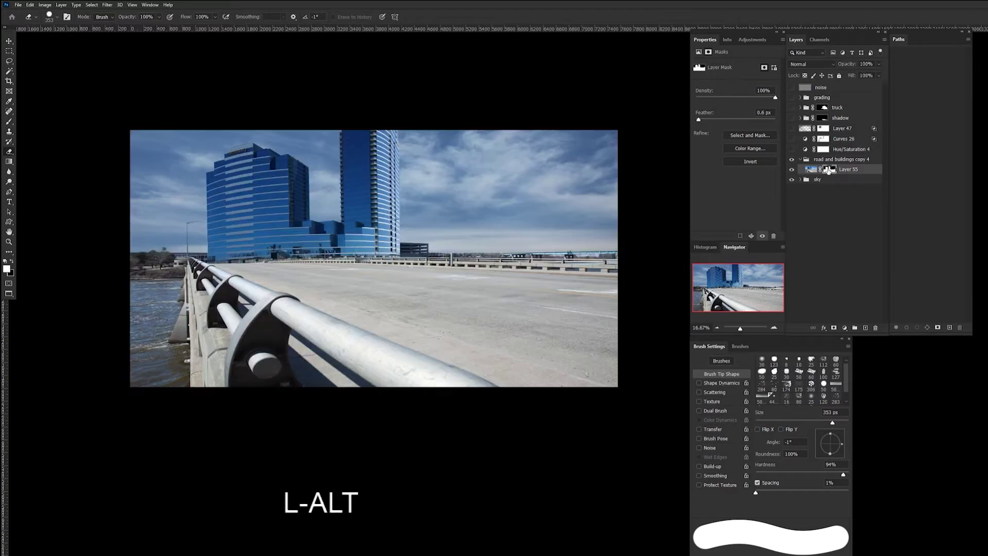
pyautogui.keyDown('alt'); pyautogui.click(830, 171); pyautogui.keyUp('alt')
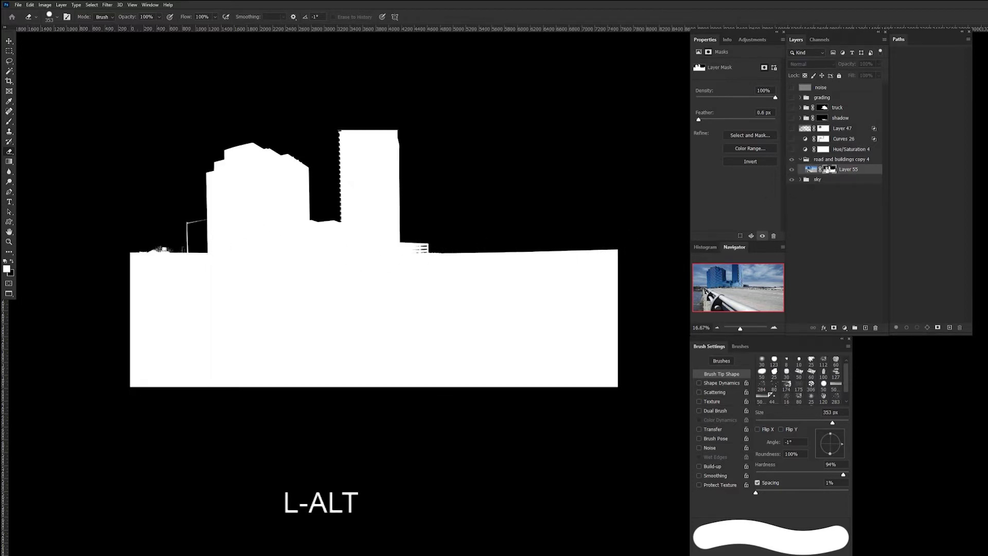
pyautogui.keyDown('alt'); pyautogui.click(827, 170); pyautogui.keyUp('alt')
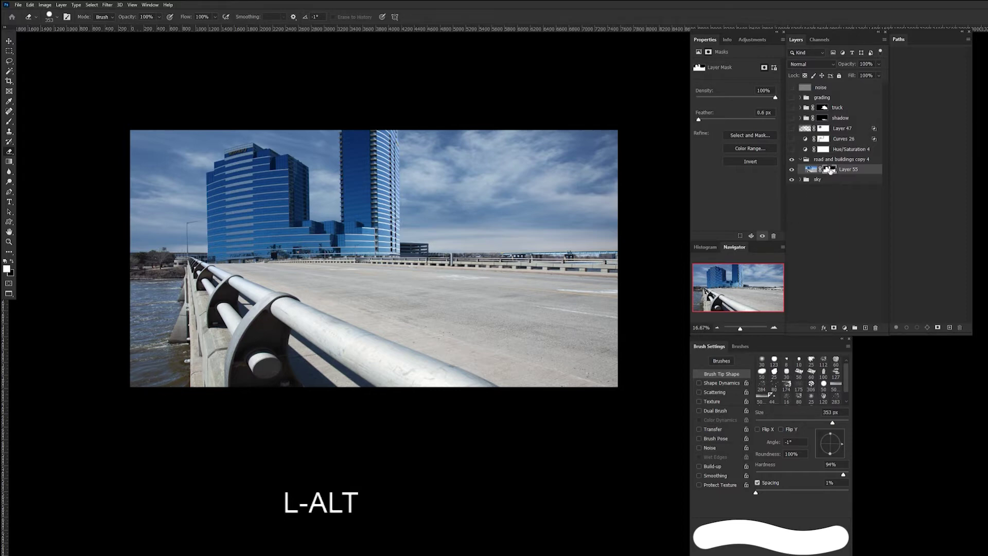
# Apply the mask permanently to Layer 55 and check the cut-out by temporarily hiding the sky group and the layer
pyautogui.moveTo(830, 170); pyautogui.dragTo(875, 327)
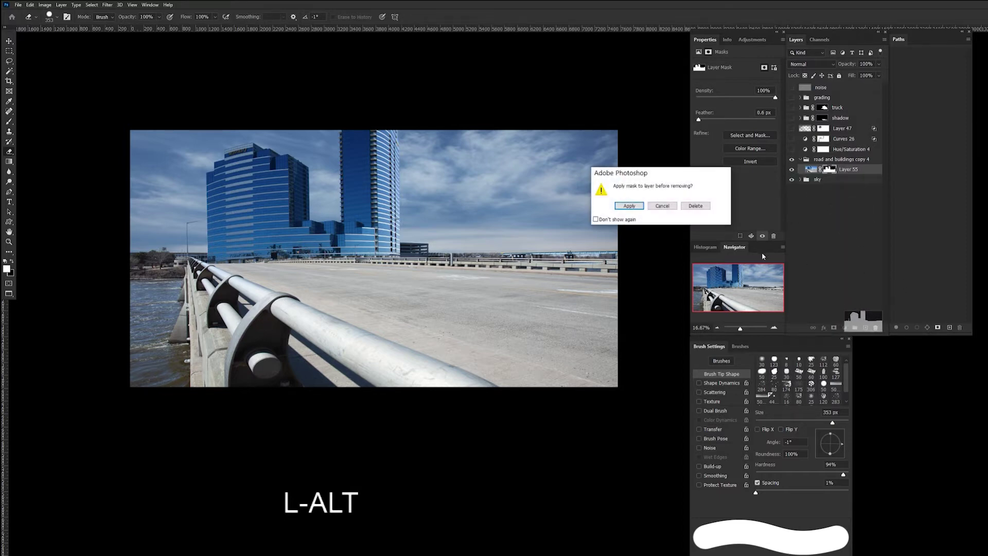
pyautogui.click(630, 206)
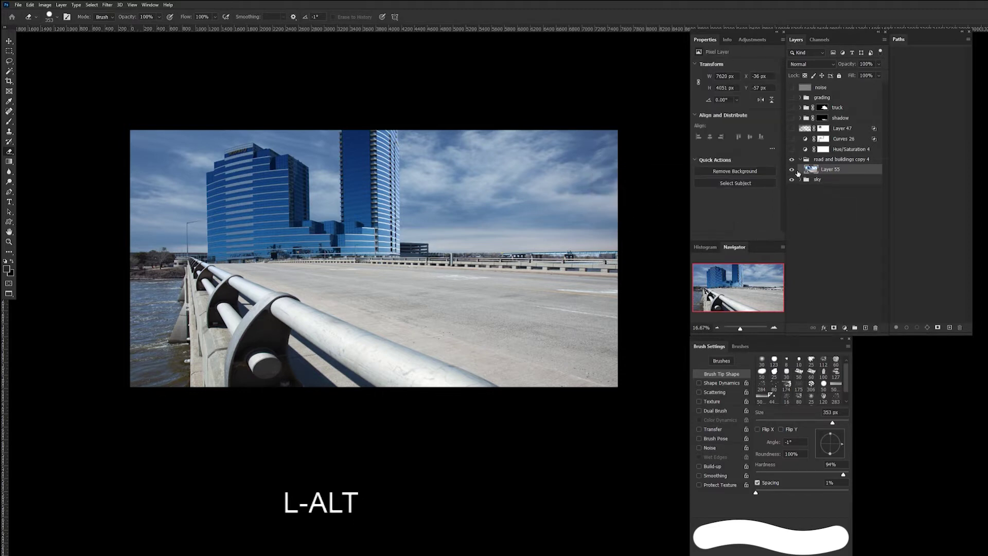
pyautogui.click(792, 179)
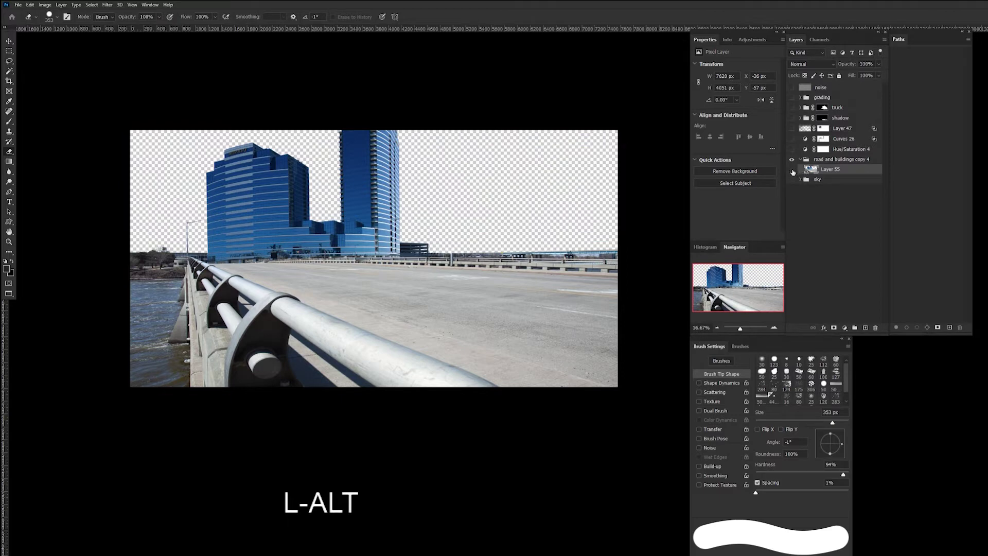
pyautogui.click(793, 170)
pyautogui.keyDown('alt'); pyautogui.click(793, 170); pyautogui.keyUp('alt')
pyautogui.click(793, 171)
pyautogui.click(792, 170)
pyautogui.click(792, 179)
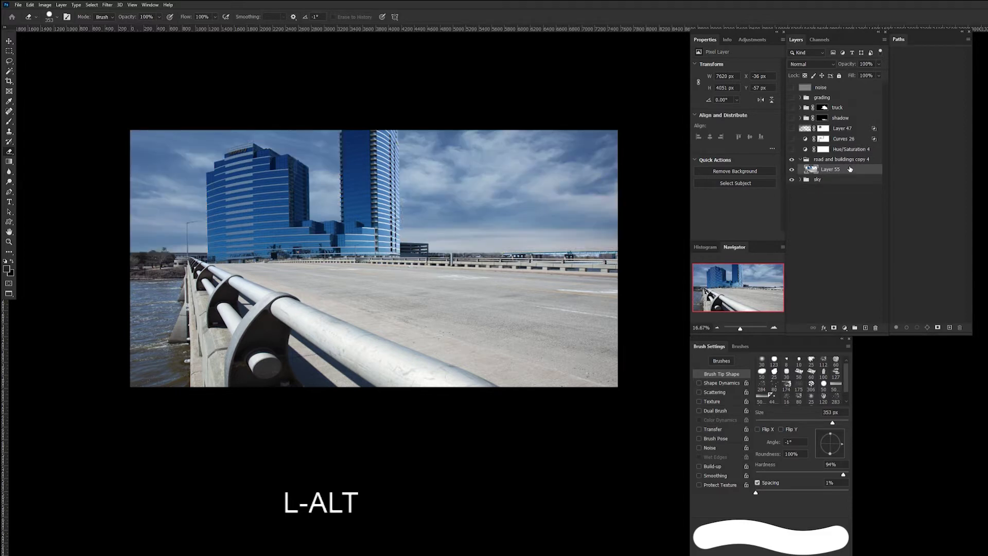
# Convert Layer 55 to a smart object and start a Path Blur filter on it
pyautogui.click(885, 40)
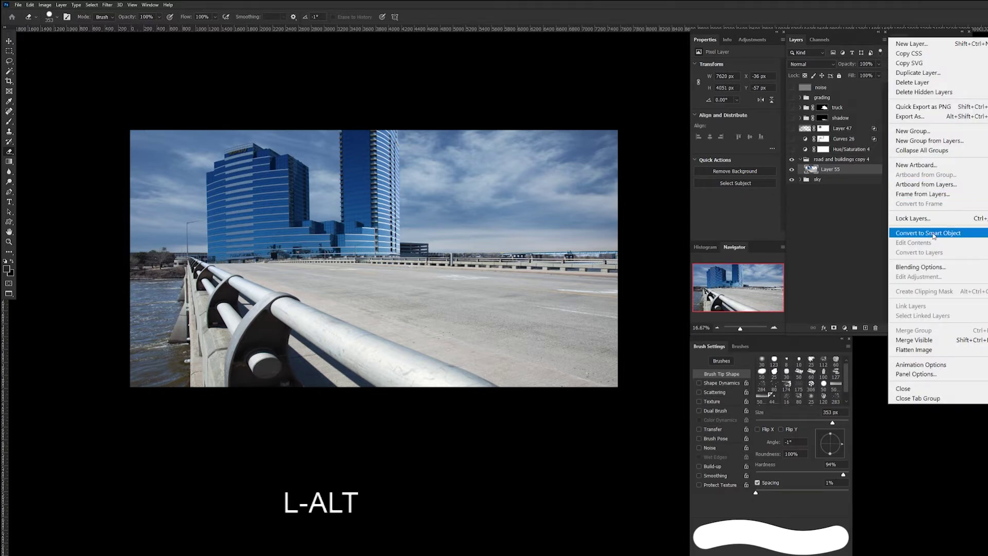
pyautogui.click(934, 236)
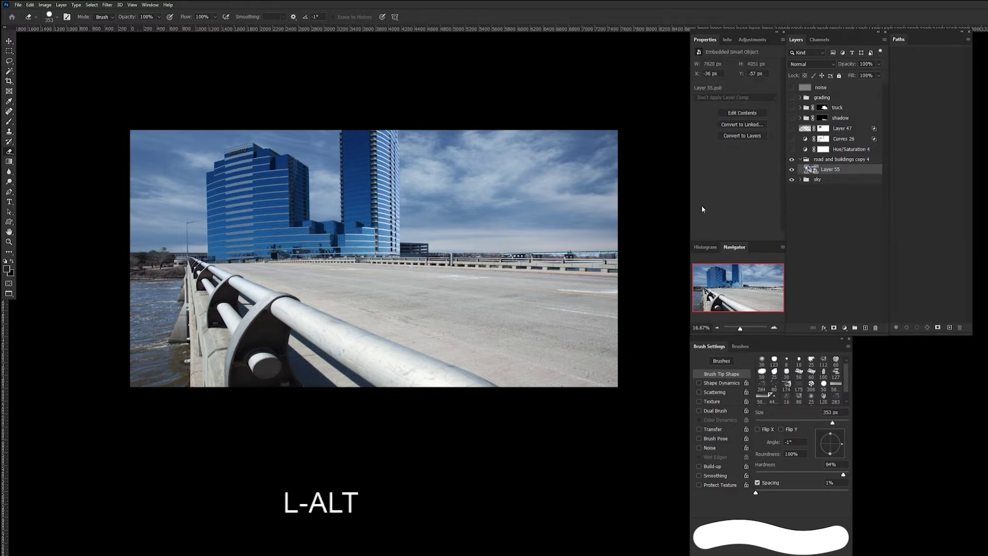
pyautogui.click(108, 5)
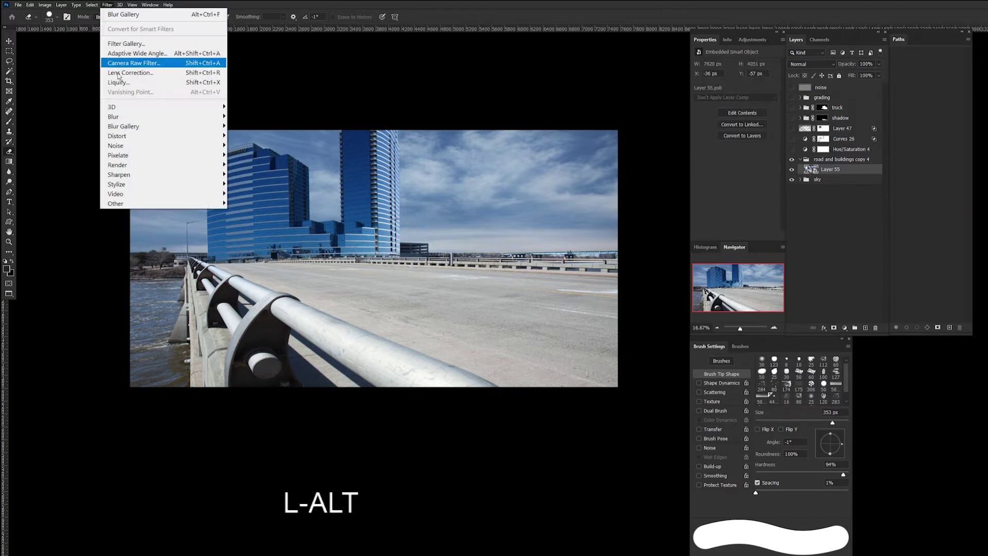
pyautogui.moveTo(132, 127)
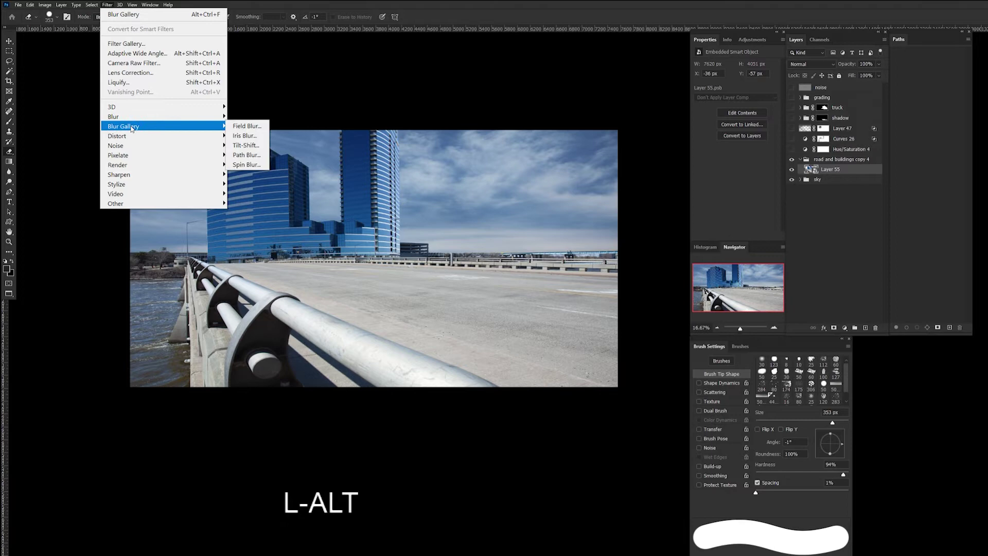
pyautogui.click(247, 155)
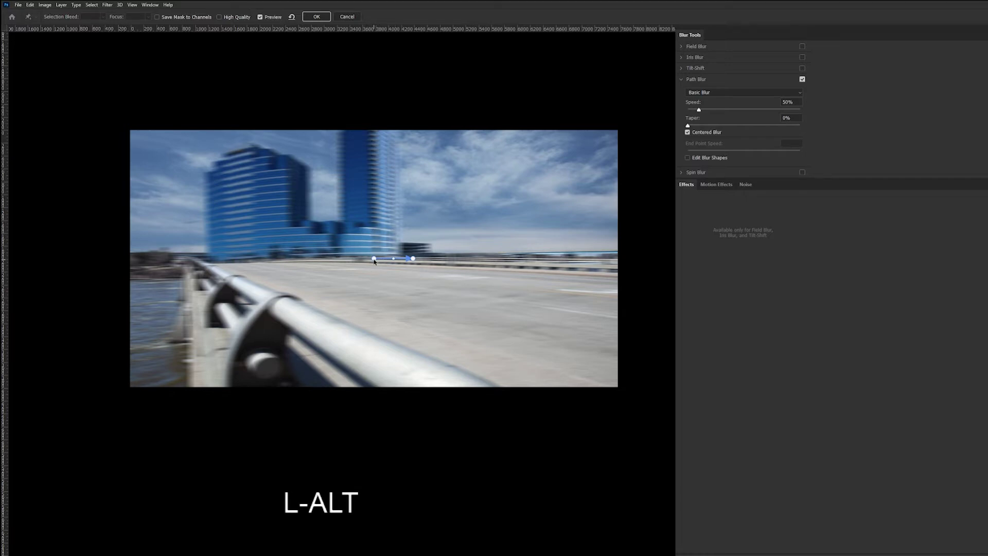
# Stretch the default blur path horizontally along the horizon and lower its start point's End Point Speed to about 186 px
pyautogui.moveTo(374, 259); pyautogui.dragTo(340, 262)
pyautogui.moveTo(413, 260); pyautogui.dragTo(524, 259)
pyautogui.moveTo(333, 264); pyautogui.dragTo(340, 258)
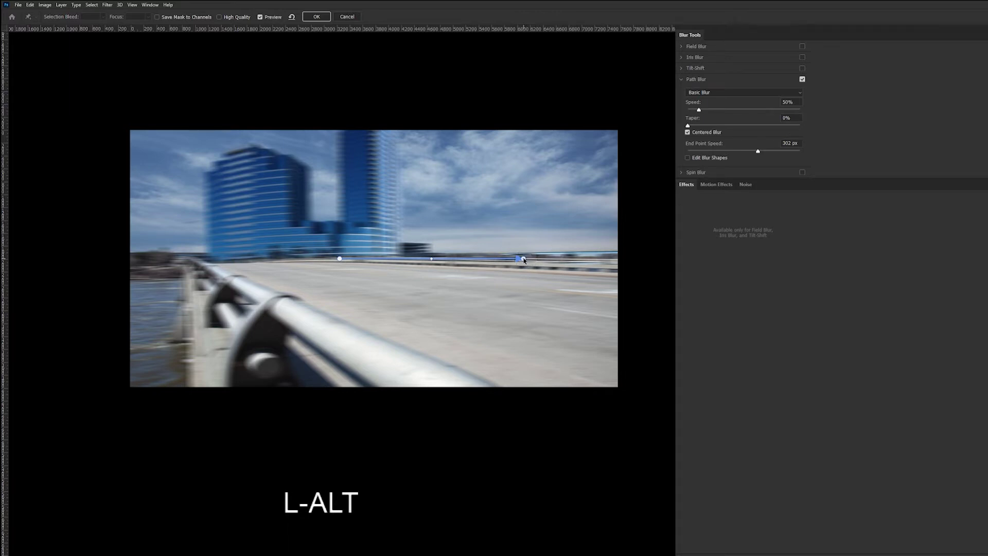
pyautogui.click(340, 258)
pyautogui.moveTo(761, 152); pyautogui.dragTo(740, 155)
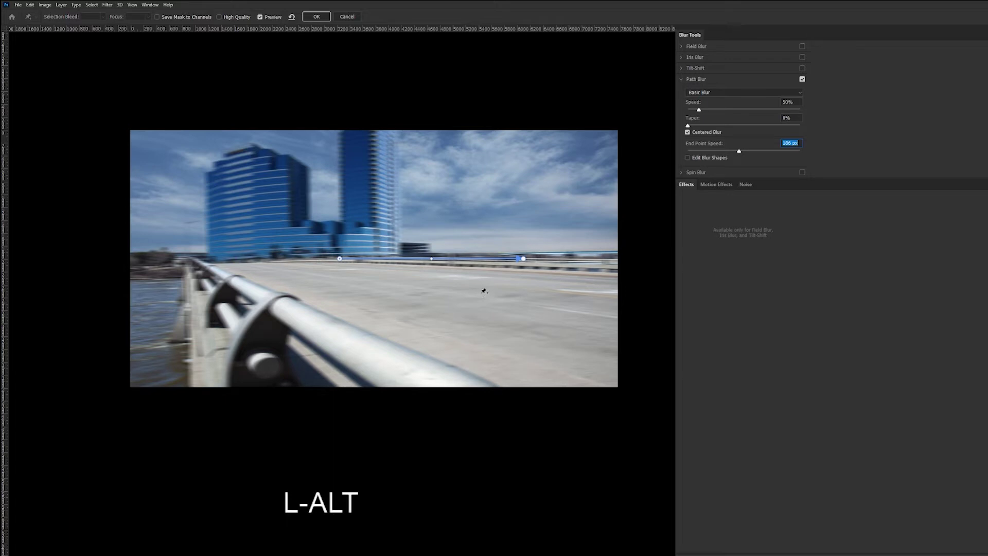
# Move the path's start point to the vanishing point at the railing's far end and set its End Point Speed to 20 px
pyautogui.moveTo(339, 258); pyautogui.dragTo(196, 256)
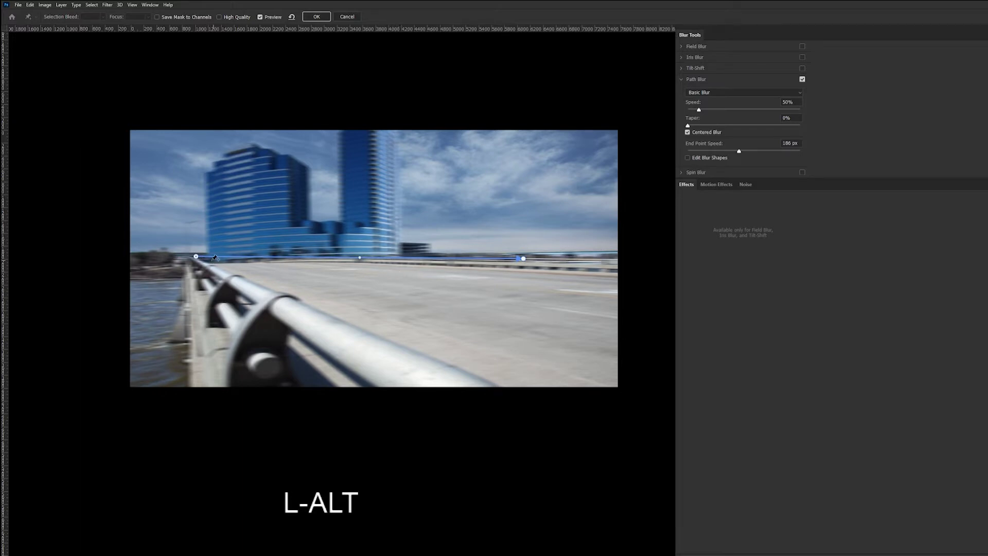
pyautogui.moveTo(196, 256); pyautogui.dragTo(196, 251)
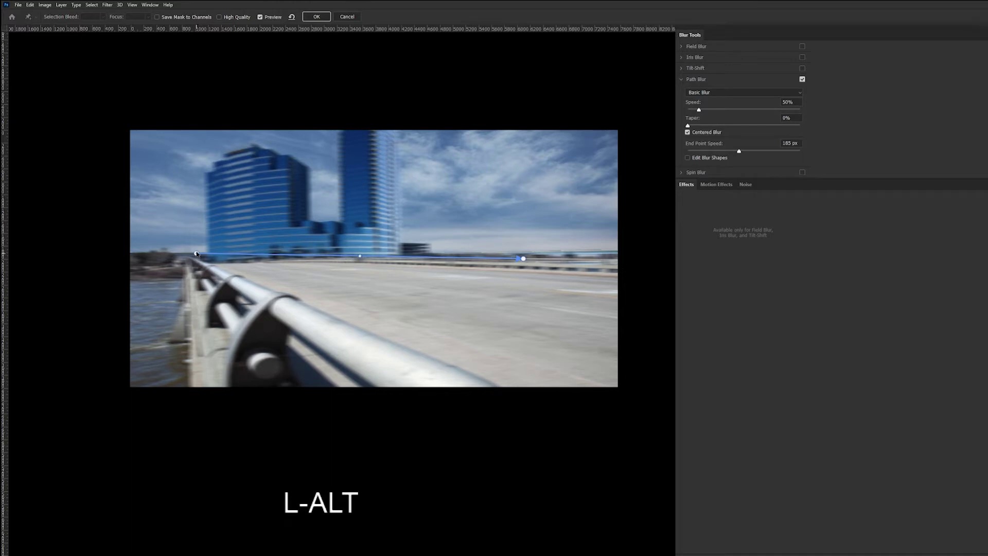
pyautogui.moveTo(196, 251); pyautogui.dragTo(197, 254)
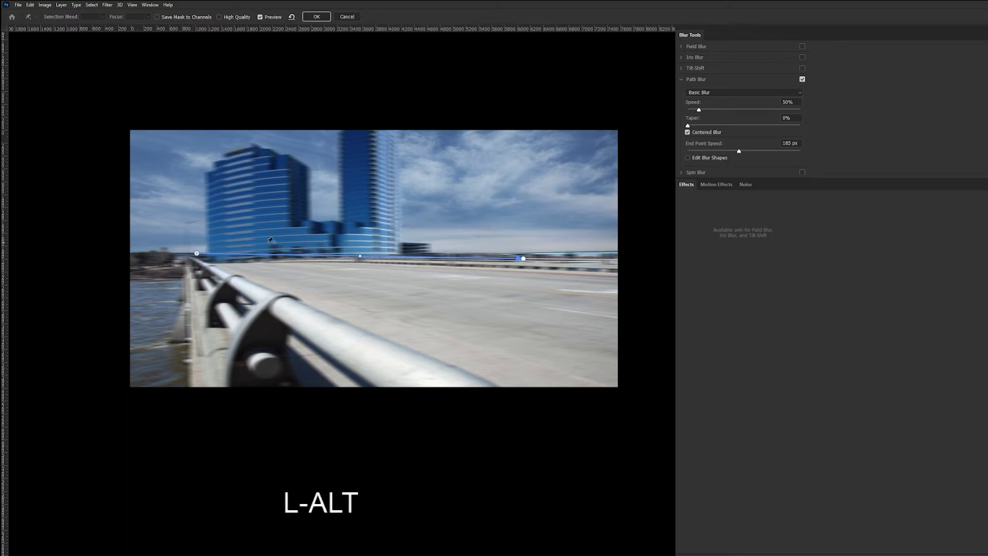
pyautogui.click(744, 150)
pyautogui.write('20')
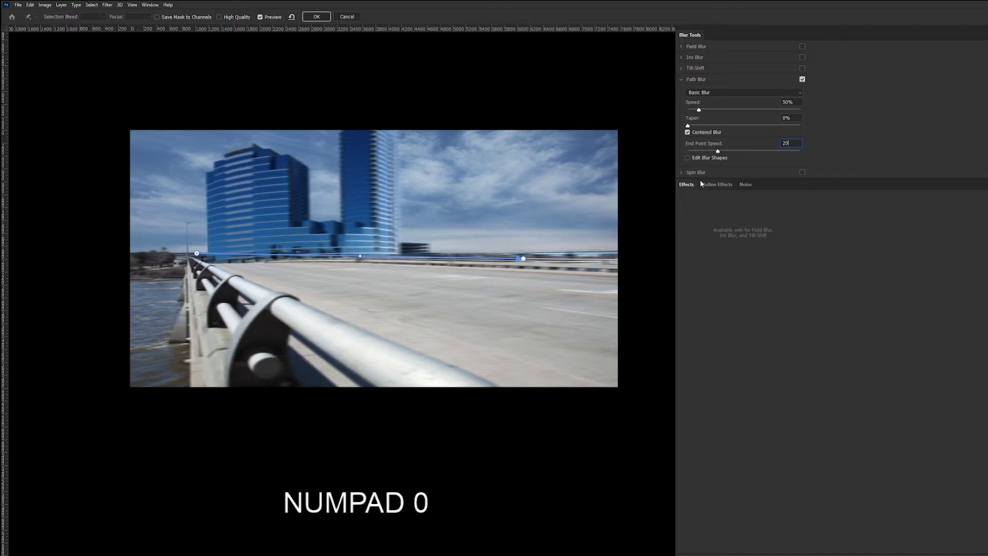
pyautogui.press('Return')
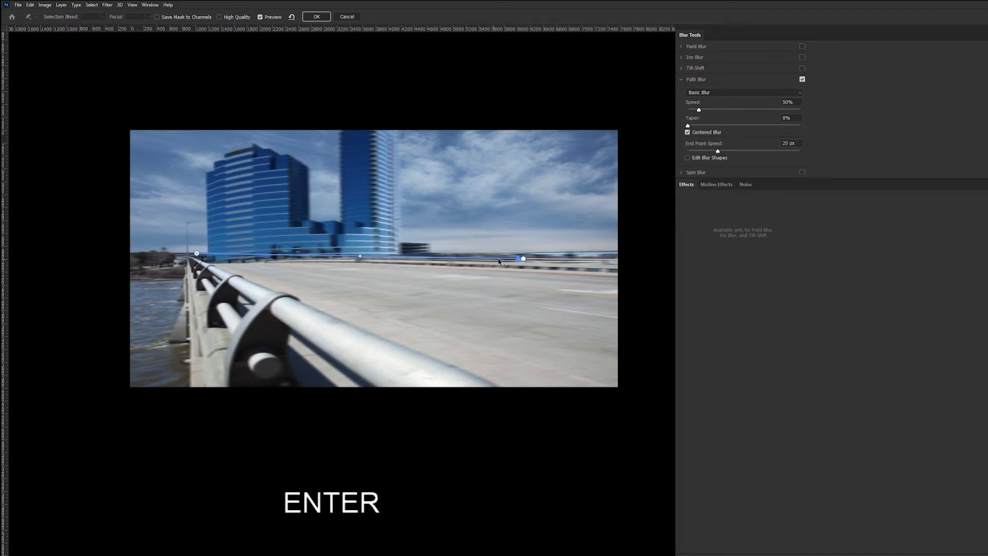
# Extend the horizon path's end point just beyond the image's right edge and set its End Point Speed to 500 px
pyautogui.moveTo(524, 261); pyautogui.dragTo(636, 243)
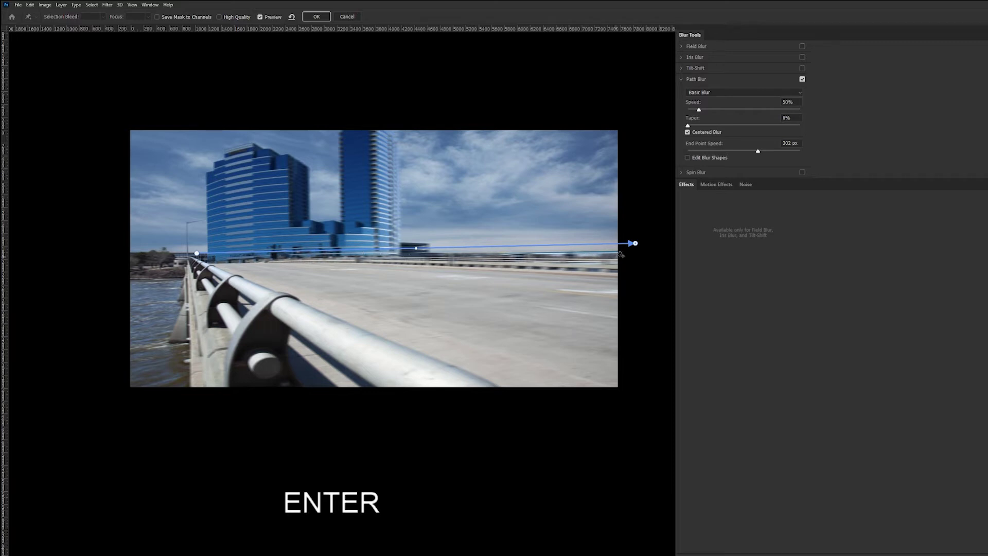
pyautogui.moveTo(636, 244); pyautogui.dragTo(645, 245)
pyautogui.click(791, 143)
pyautogui.write('5000')
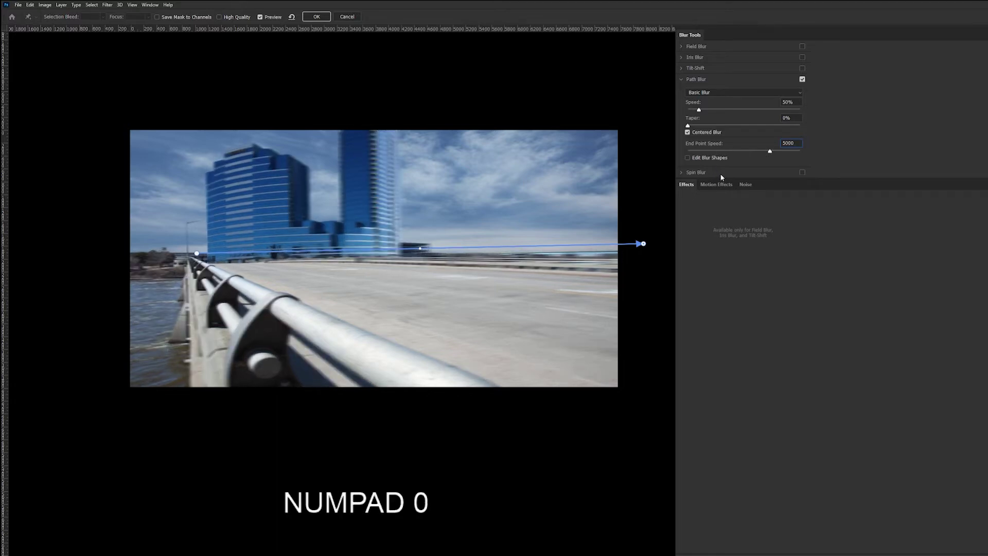
pyautogui.press('BackSpace')
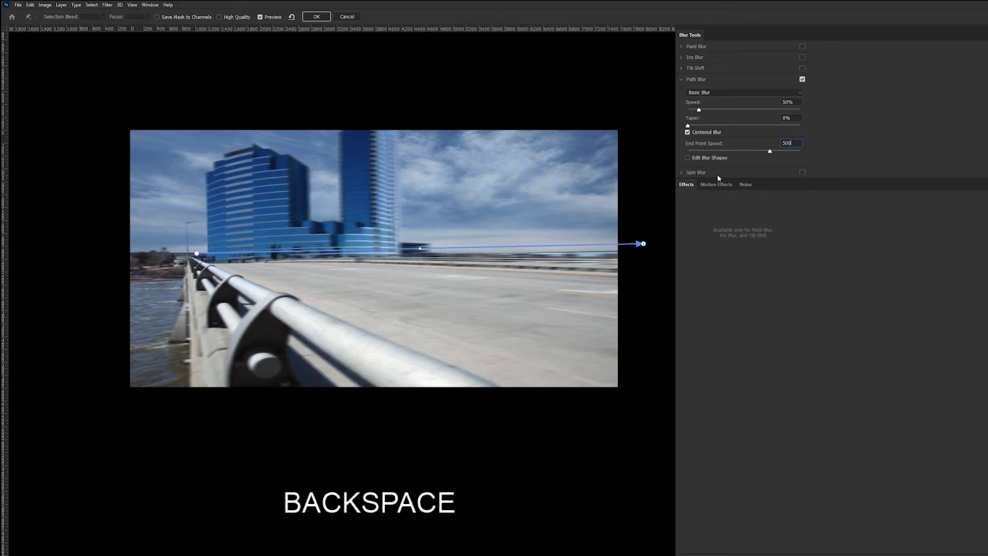
pyautogui.press('Return')
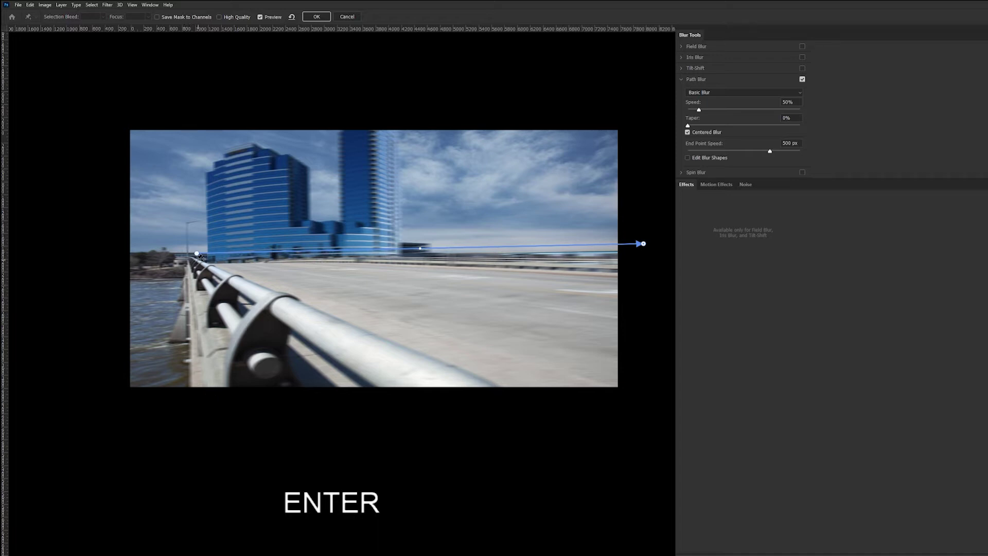
# Draw a second blur path from the vanishing point across the road past the image's right edge, with a start point speed of 20 px
pyautogui.click(196, 252)
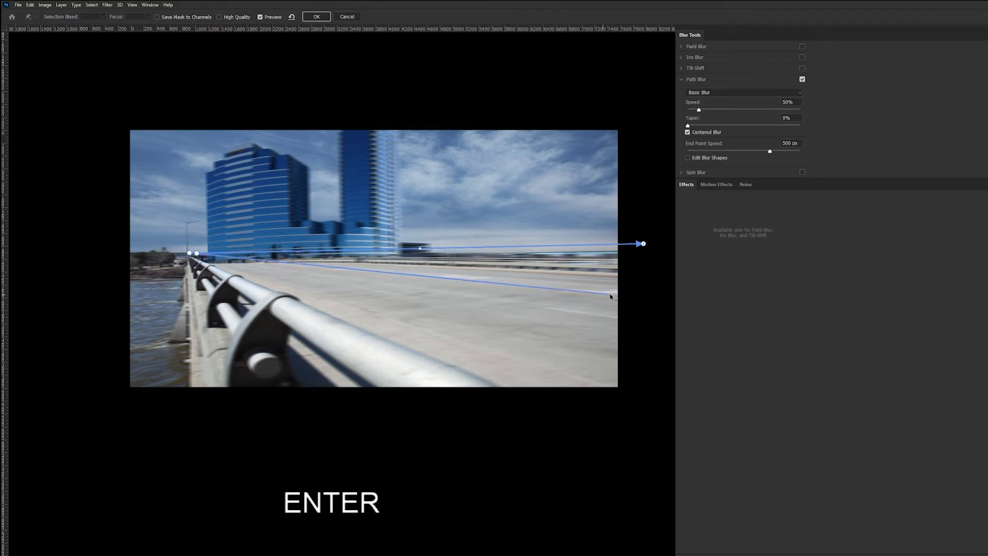
pyautogui.click(641, 299)
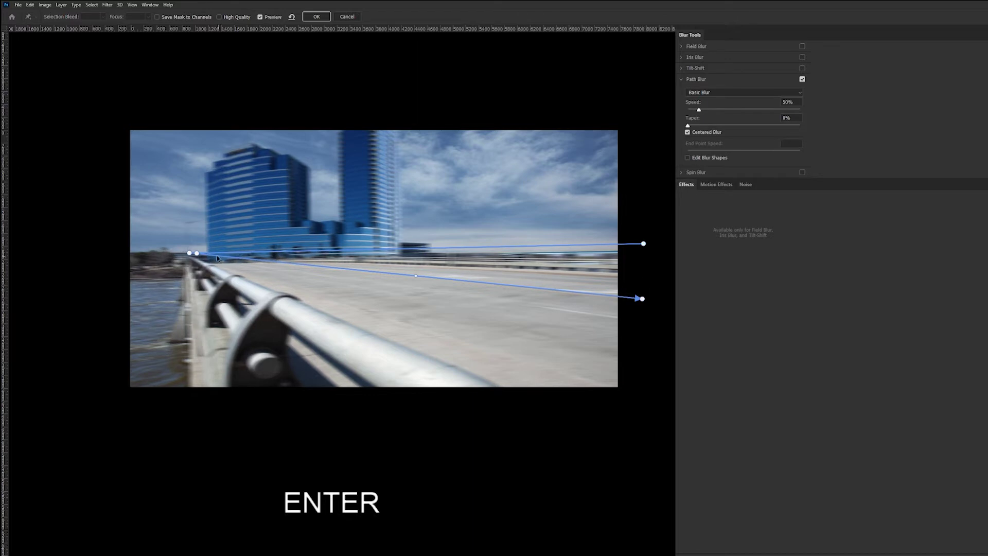
pyautogui.moveTo(189, 253); pyautogui.dragTo(191, 259)
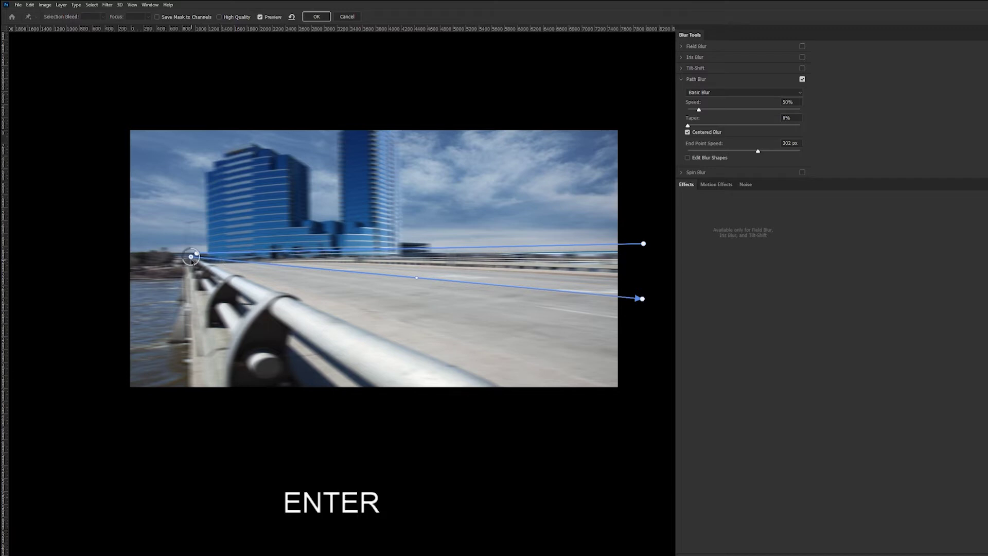
pyautogui.click(789, 143)
pyautogui.write('20')
pyautogui.press('Return')
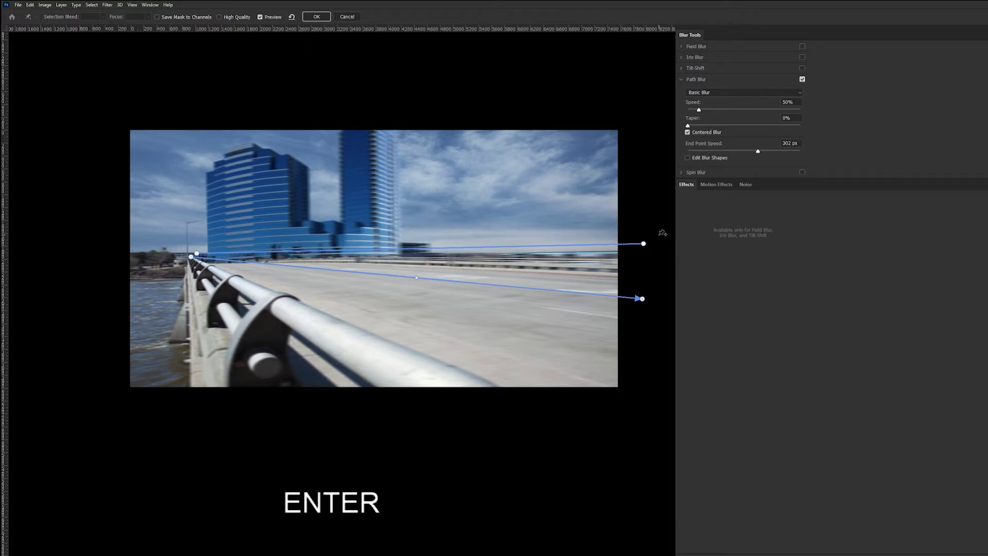
# Set the End Point Speed of the second path's outer end to 700 px
pyautogui.click(644, 243)
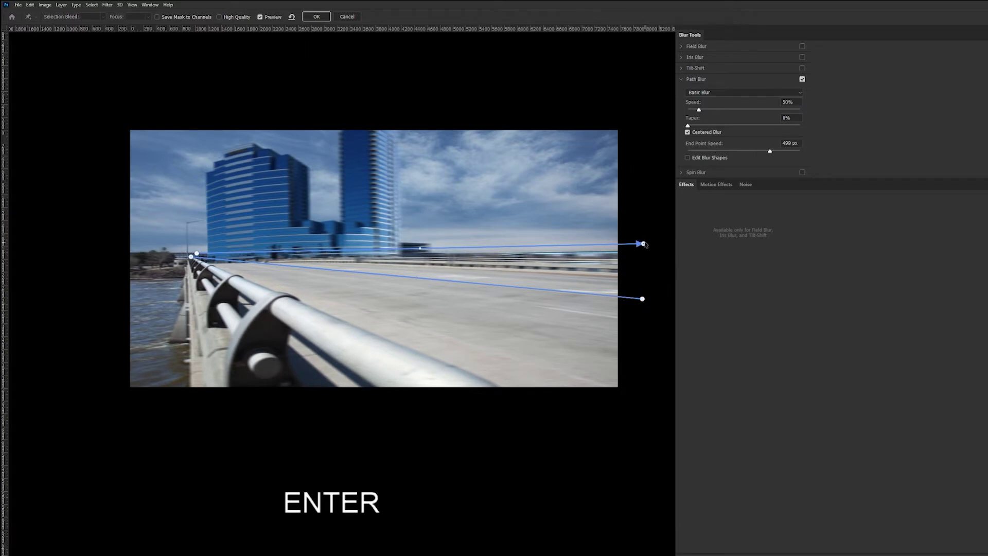
pyautogui.click(643, 299)
pyautogui.click(758, 152)
pyautogui.write('700')
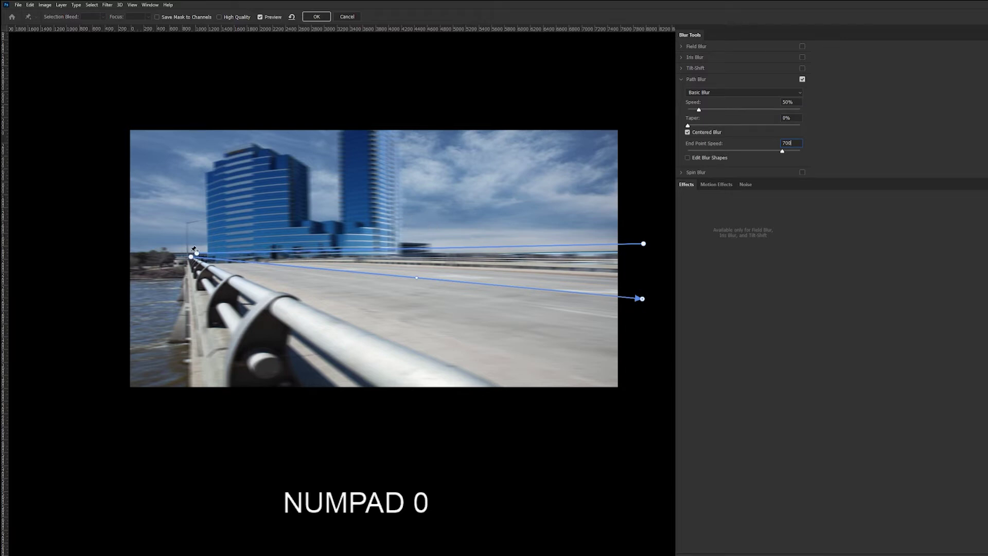
# Draw a third, steeper blur path from the vanishing point to just beyond the image's right edge near the lower corner
pyautogui.click(191, 253)
pyautogui.doubleClick(633, 367)
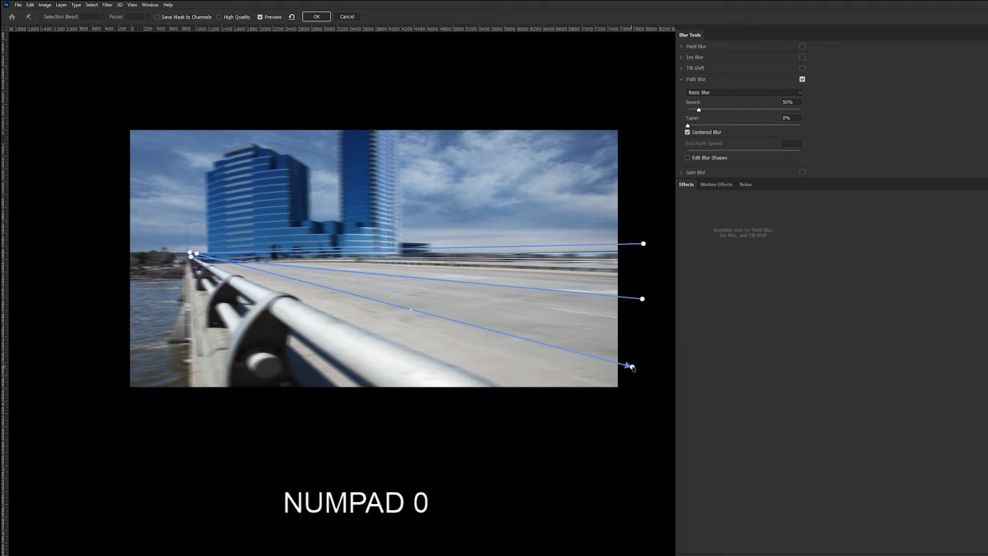
# Set the End Point Speed of the third blur path's outer end, near the image's lower-right corner, to 1000 px
pyautogui.click(633, 367)
pyautogui.click(643, 299)
pyautogui.click(632, 368)
pyautogui.write('1000')
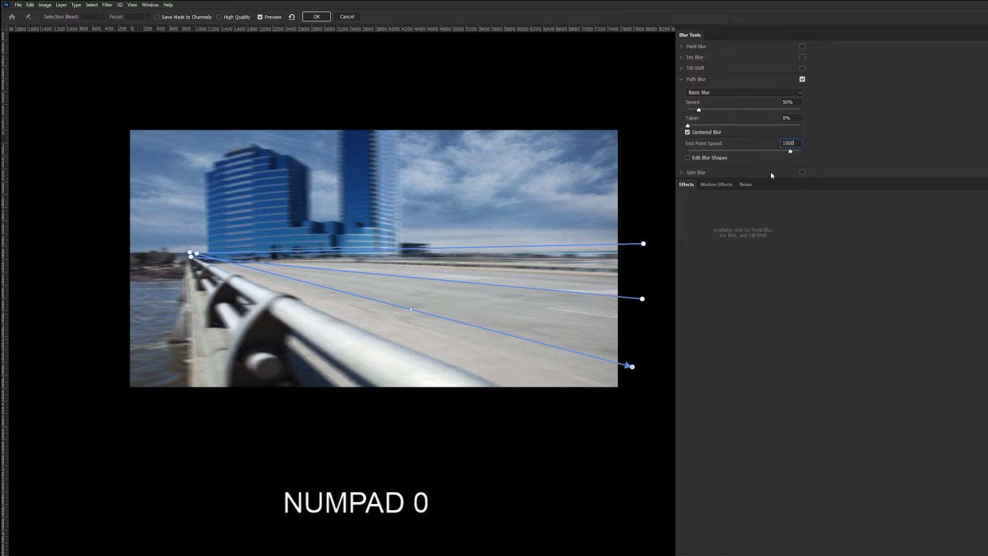
pyautogui.click(191, 253)
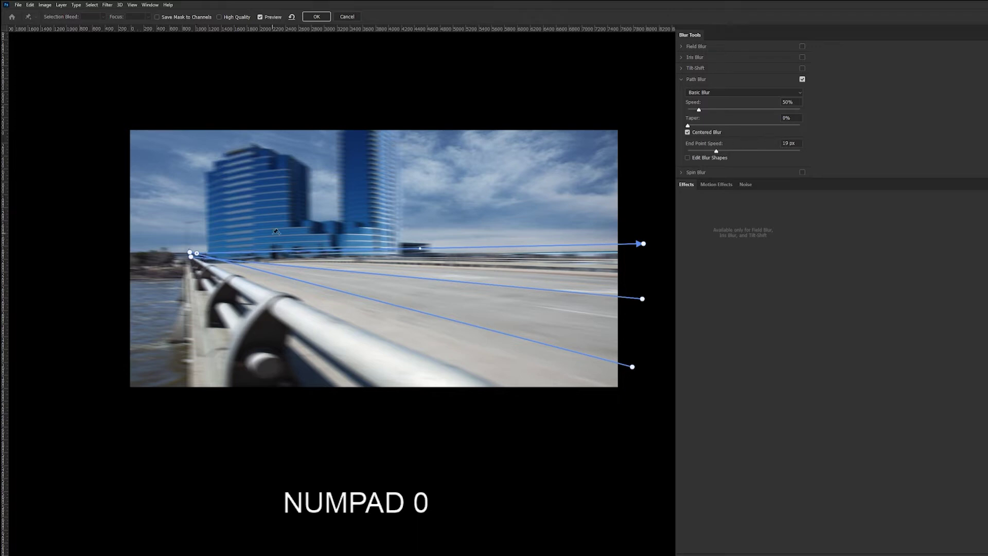
pyautogui.click(190, 249)
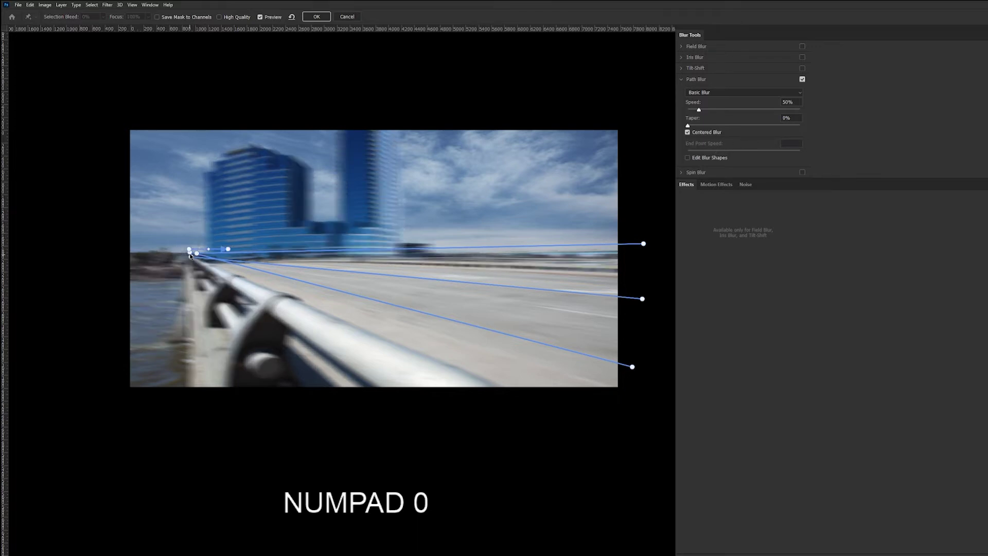
pyautogui.click(228, 250)
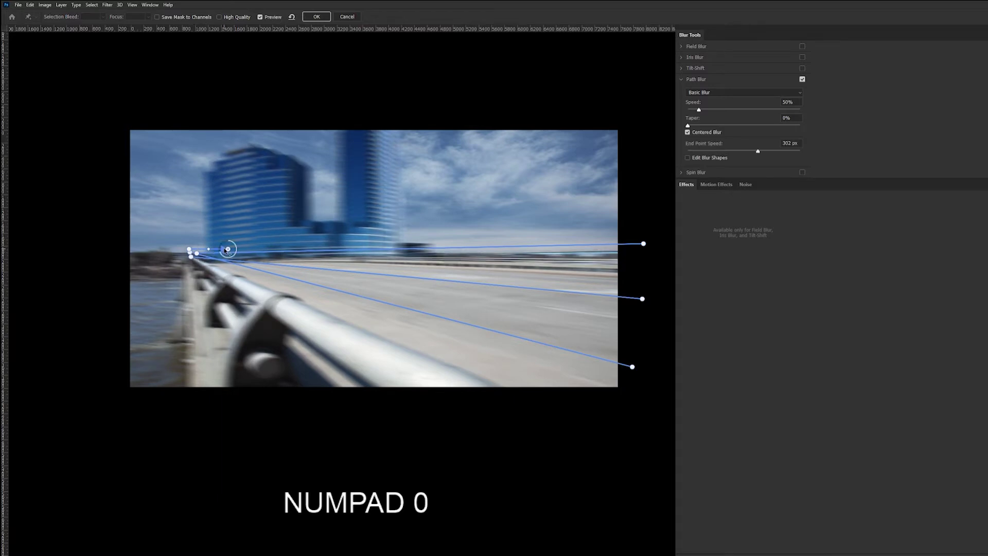
pyautogui.press('Delete')
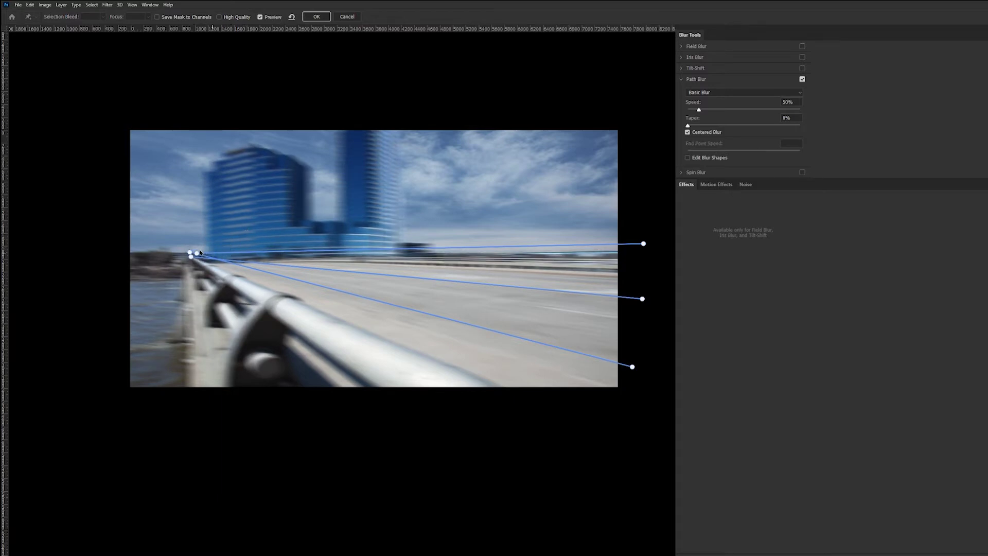
# Set the End Point Speed of the third path's start point at the vanishing point to 20 px
pyautogui.click(190, 253)
pyautogui.click(770, 145)
pyautogui.write('20')
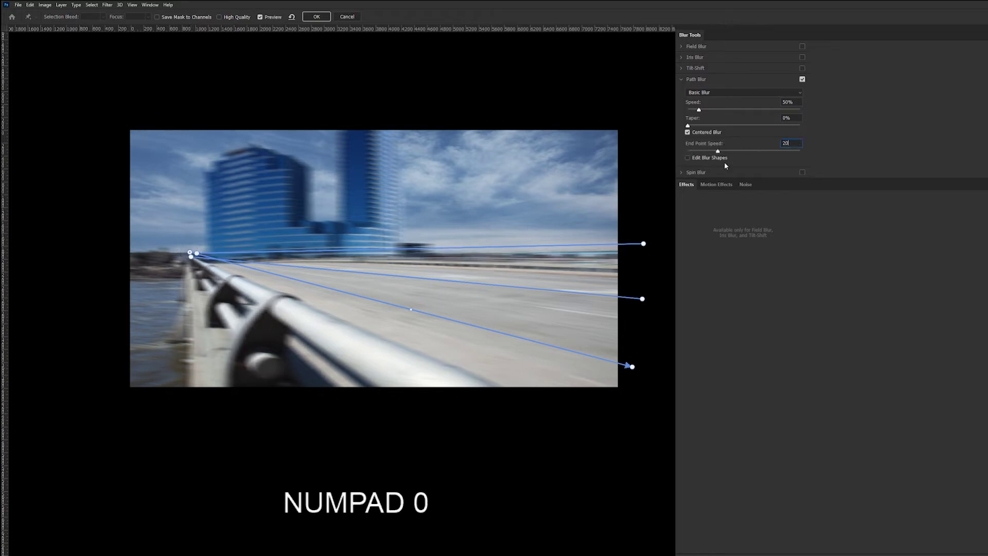
pyautogui.press('Return')
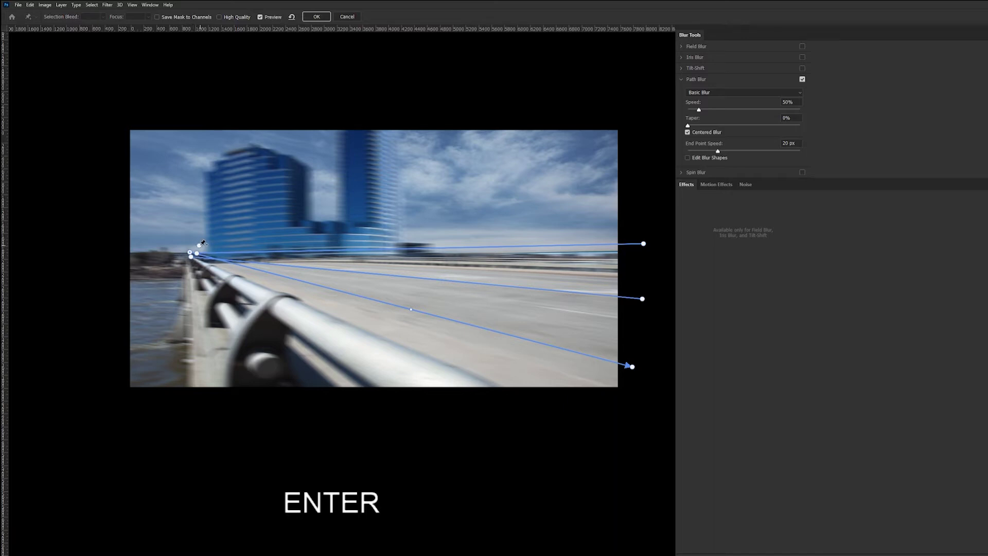
# Draw a fourth blur path along the top railing to below the image's bottom edge, and align its start with the vanishing point
pyautogui.click(199, 245)
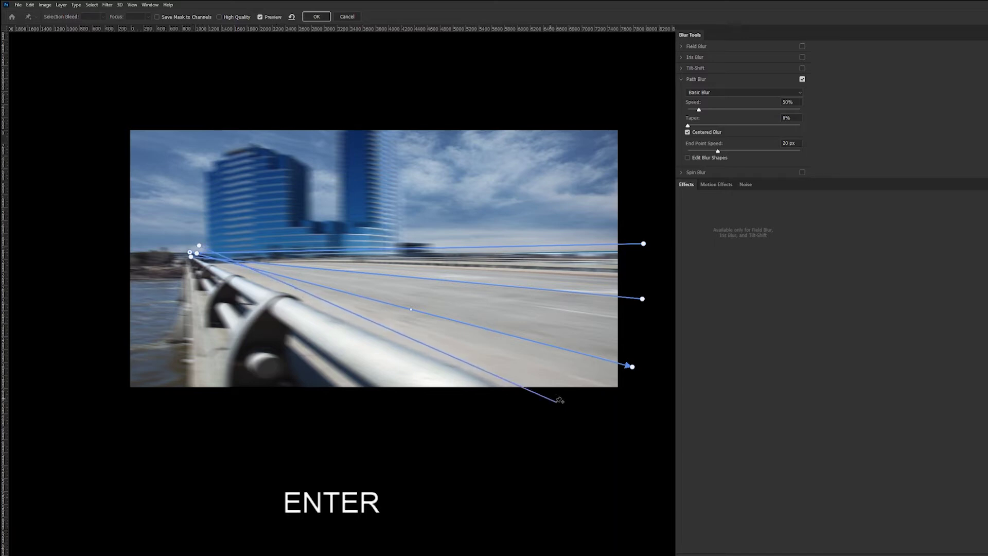
pyautogui.doubleClick(566, 412)
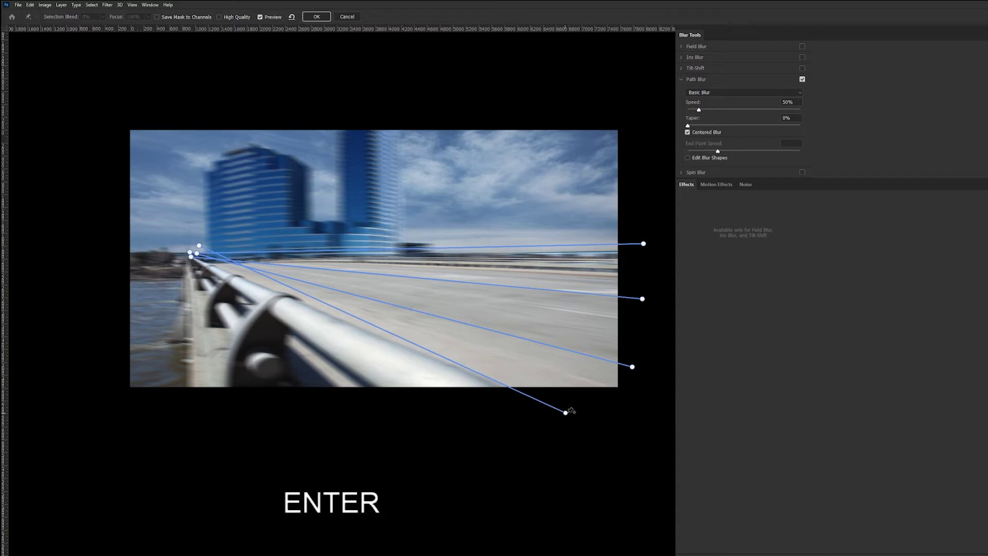
pyautogui.click(566, 412)
pyautogui.moveTo(200, 247); pyautogui.dragTo(179, 252)
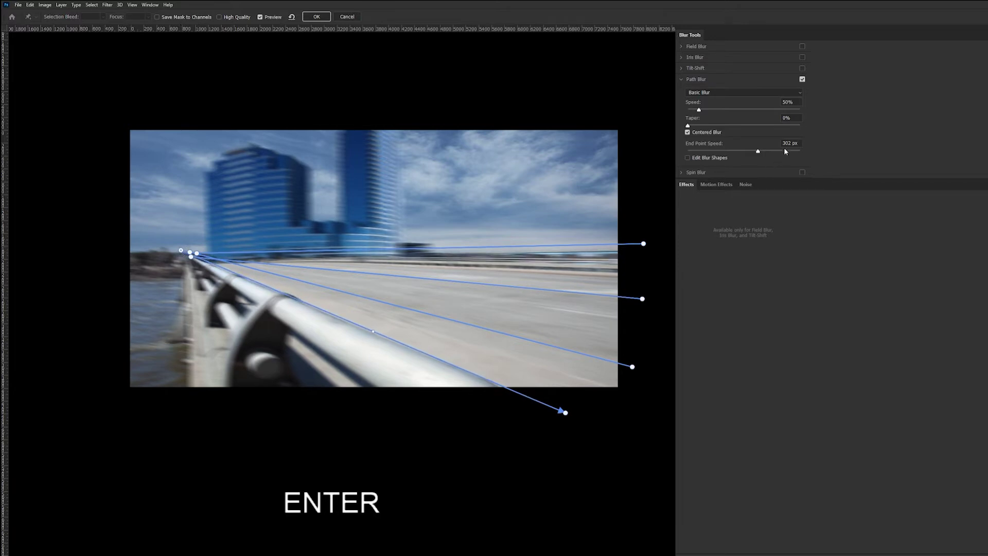
# Set the fourth path's End Point Speed to 20 px at its start point and 1300 px at its outer end
pyautogui.press('Return')
pyautogui.write('20')
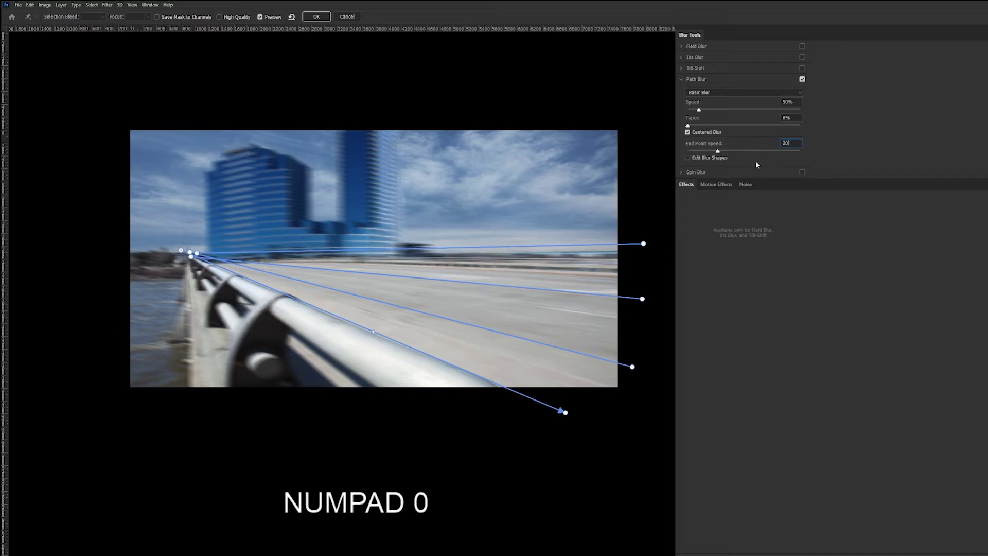
pyautogui.press('Return')
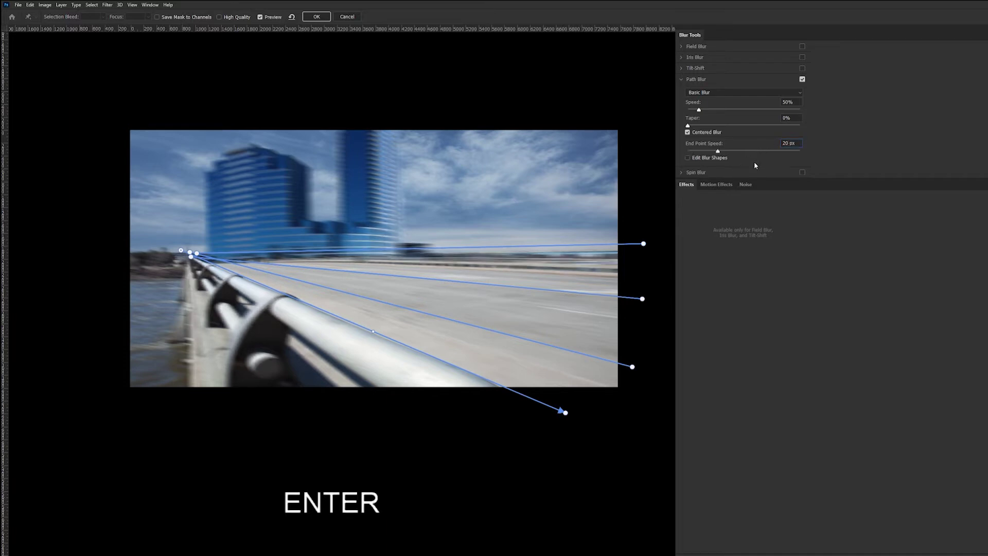
pyautogui.click(566, 414)
pyautogui.press('Return')
pyautogui.write('1300')
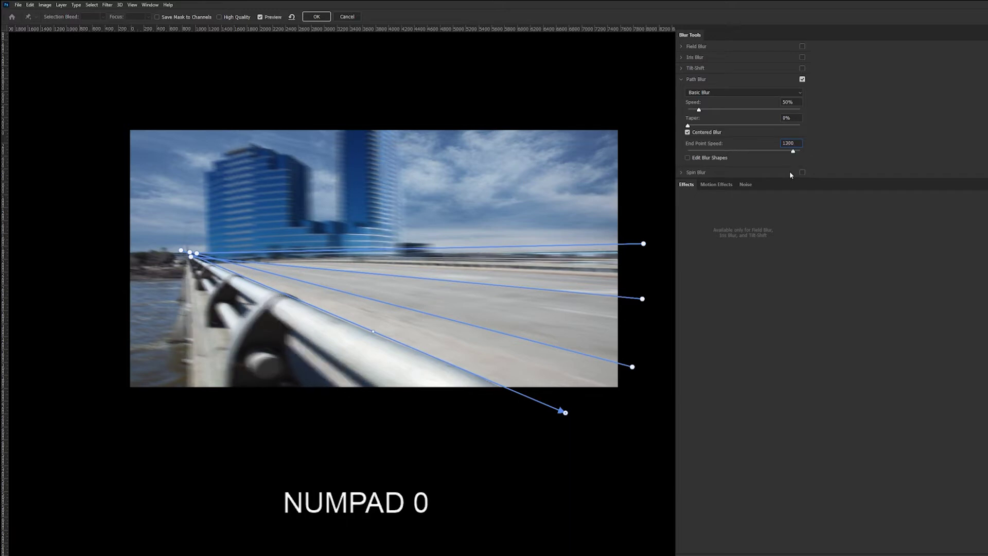
pyautogui.press('Return')
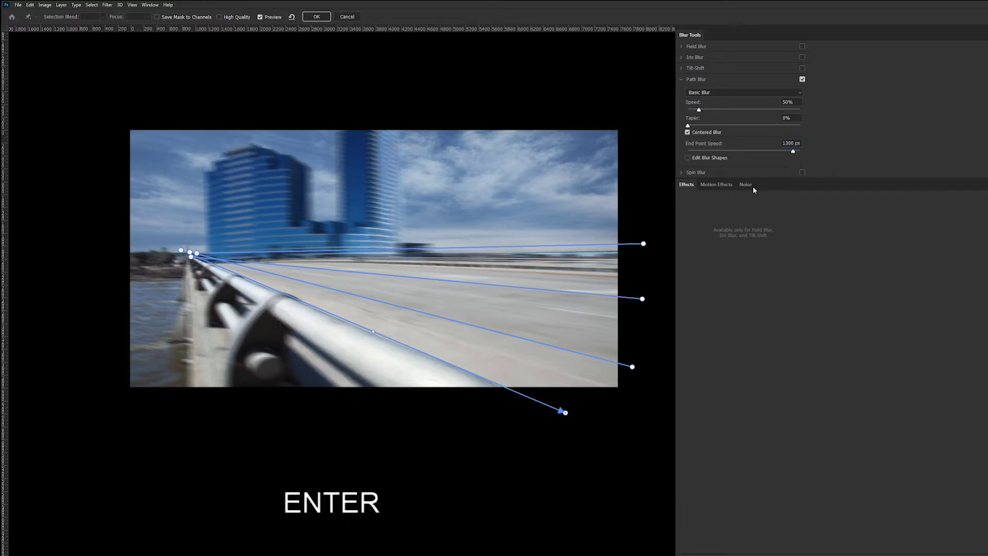
# Draw a fifth blur path from the vanishing point along the railing's lower side past the image's bottom edge, with an outer end speed of 1300 px
pyautogui.click(185, 248)
pyautogui.click(381, 408)
pyautogui.press('Return')
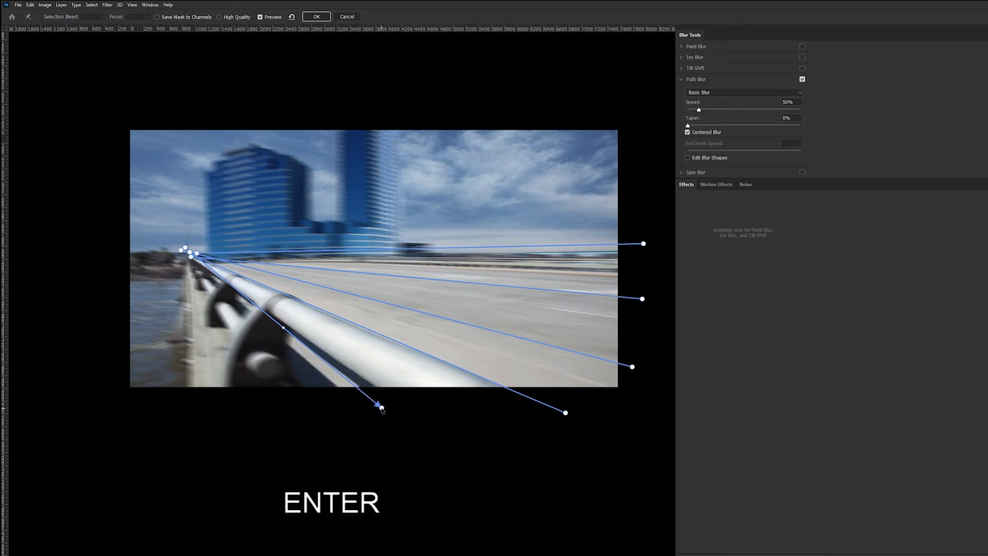
pyautogui.click(382, 408)
pyautogui.press('Return')
pyautogui.write('1300')
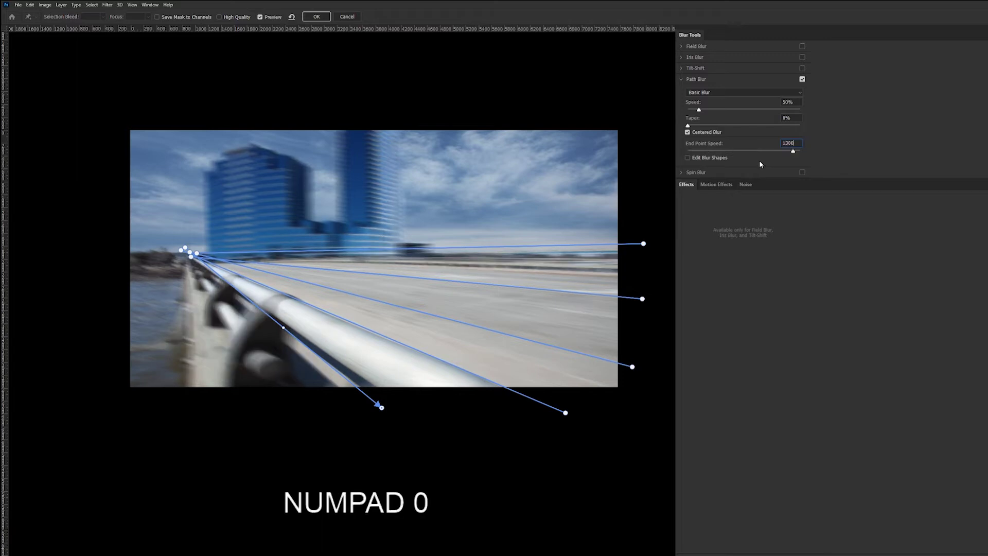
pyautogui.press('Return')
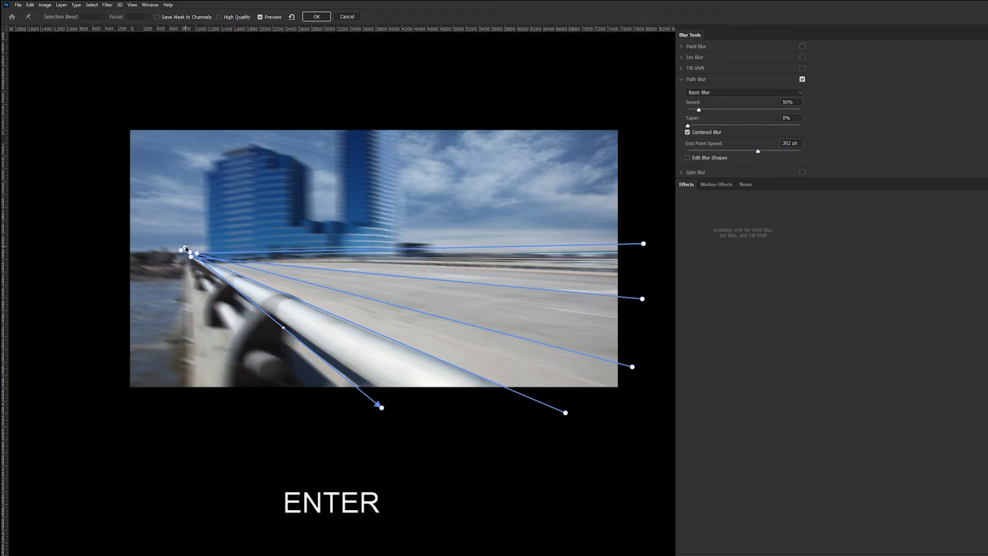
# Shift the fifth path's start point slightly left of the vanishing point and set its End Point Speed to 20 px
pyautogui.moveTo(186, 248); pyautogui.dragTo(176, 251)
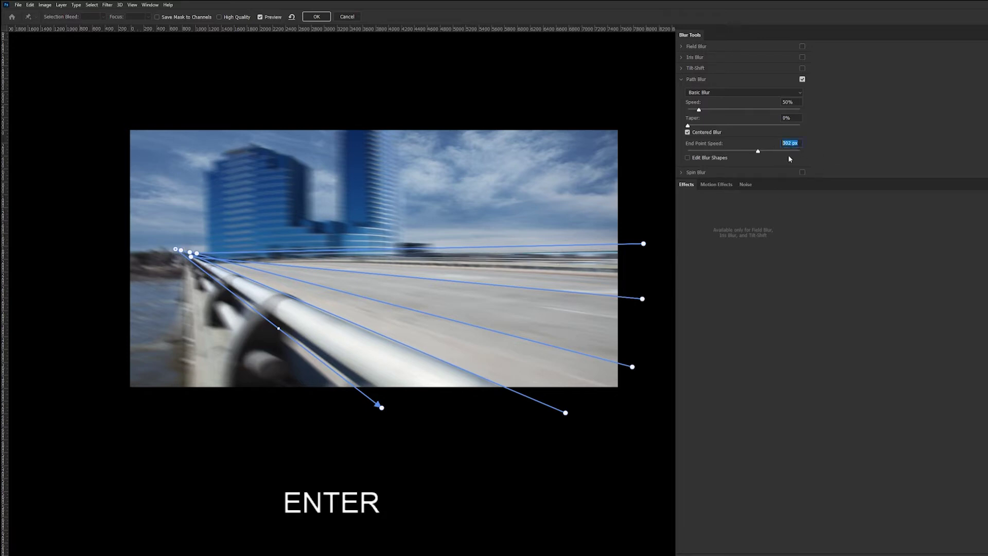
pyautogui.write('20')
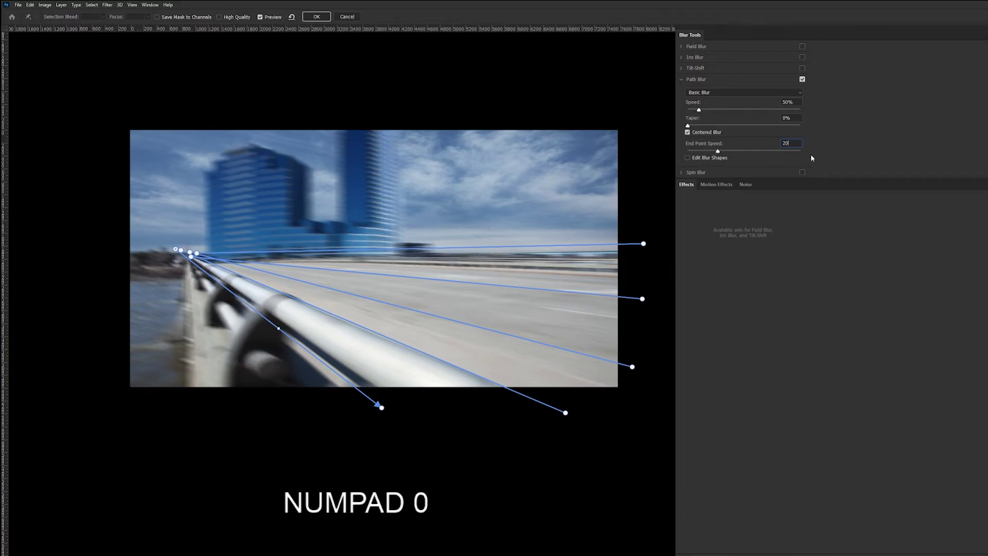
pyautogui.press('Return')
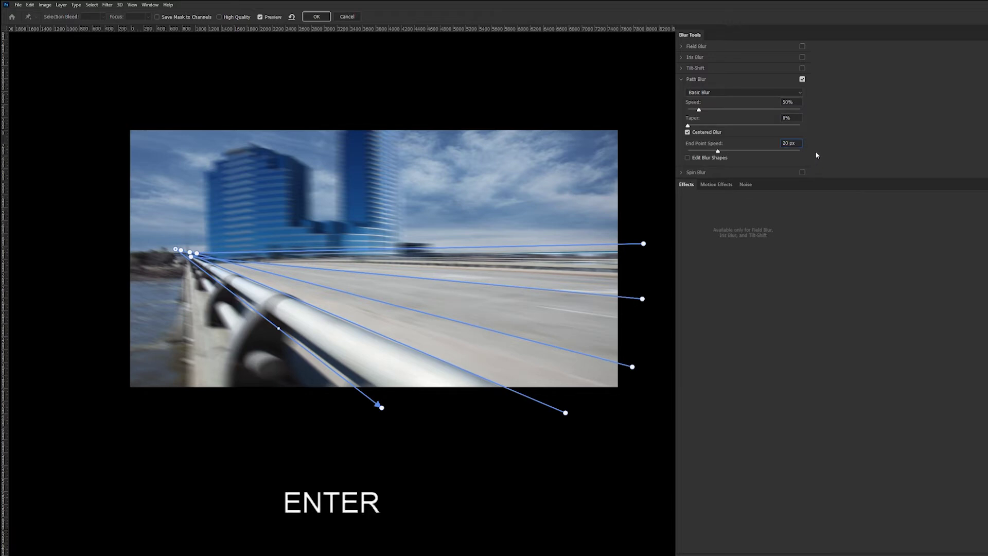
# Draw a sixth, steeper blur path from the vanishing point through the railing supports past the bottom edge, with an outer end speed of 1300 px
pyautogui.click(185, 244)
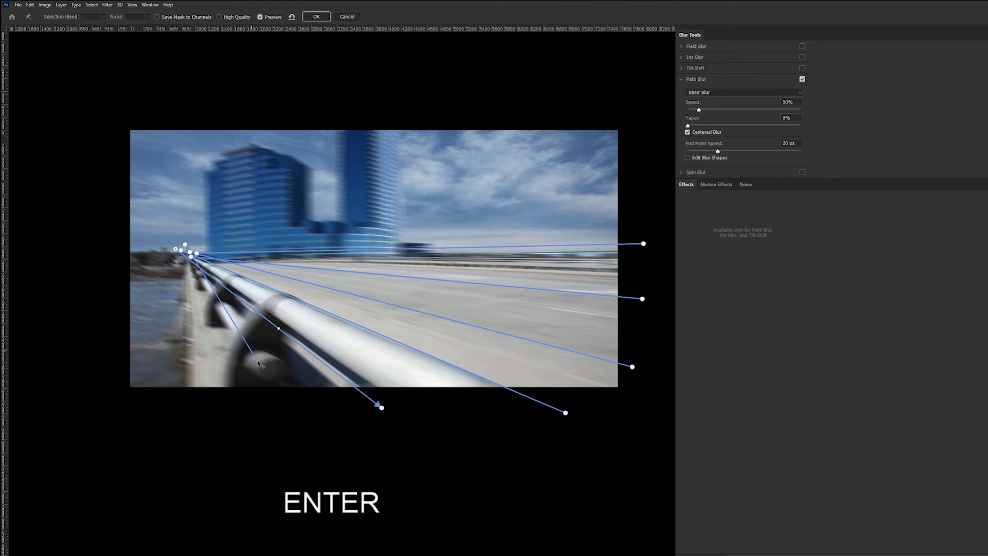
pyautogui.click(293, 414)
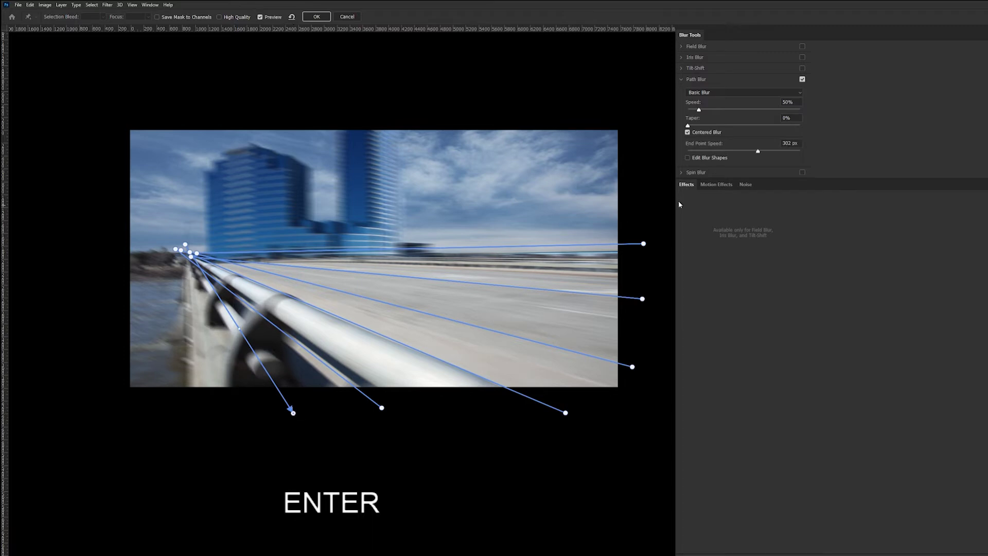
pyautogui.click(790, 143)
pyautogui.write('1300')
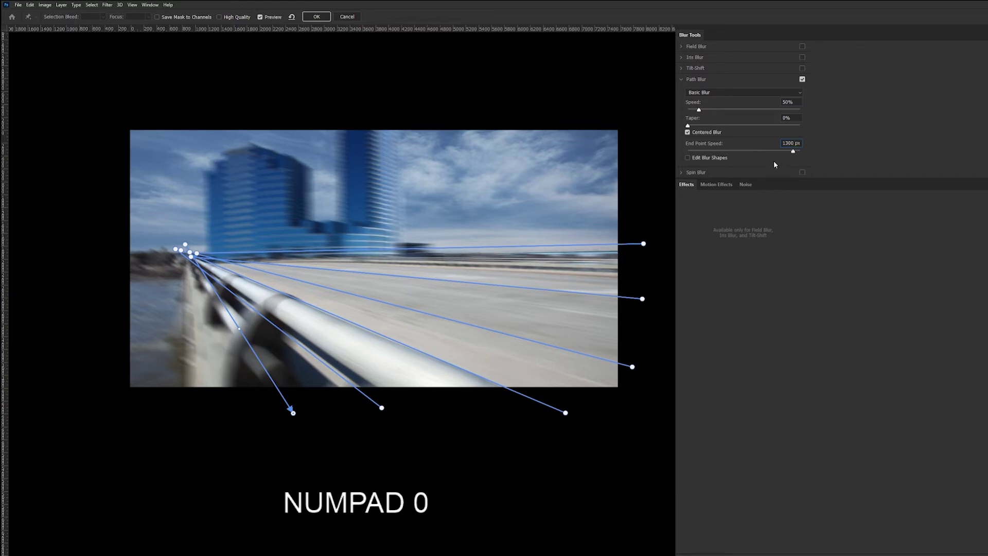
pyautogui.press('Return')
# Nudge the sixth path's start point slightly up and left, and set its End Point Speed to 20 px
pyautogui.moveTo(184, 246); pyautogui.dragTo(179, 242)
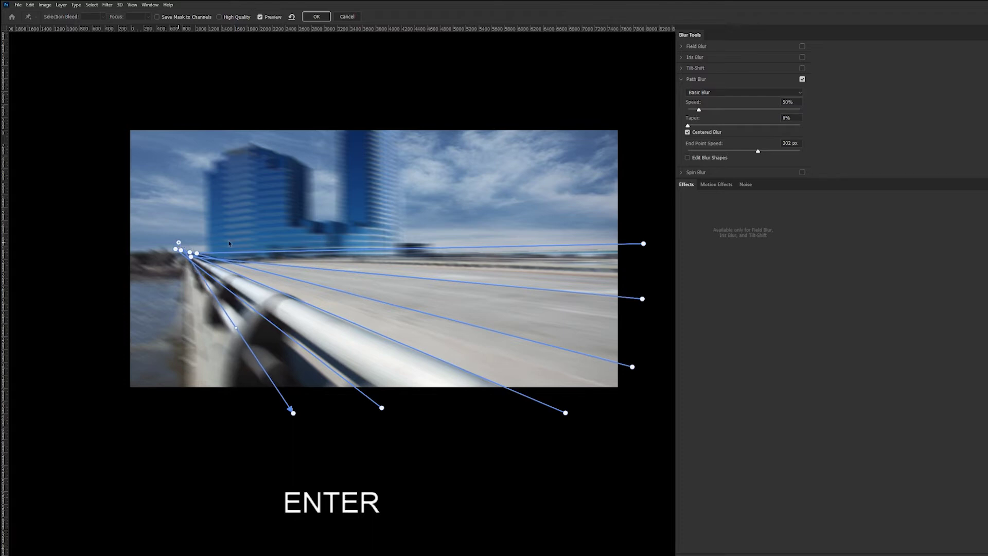
pyautogui.press('Return')
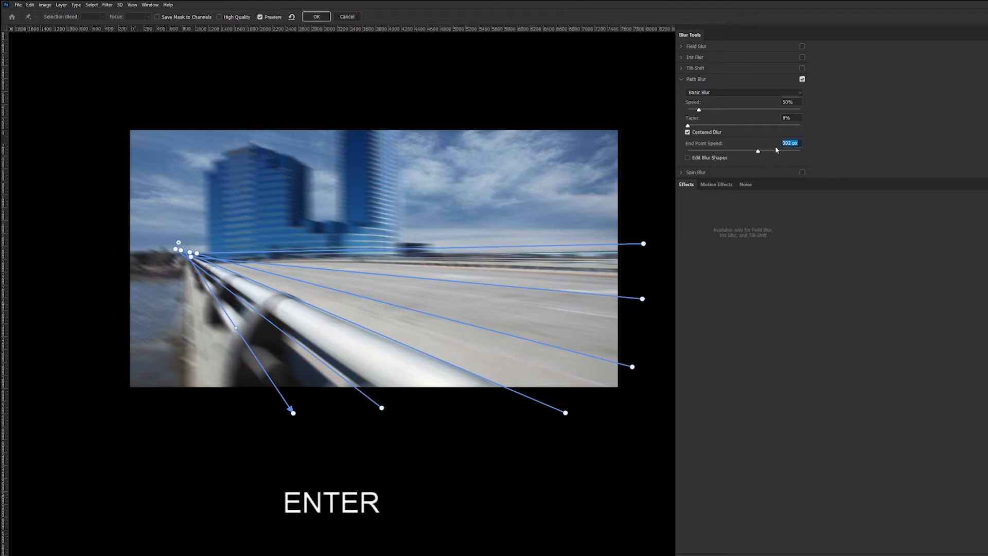
pyautogui.write('20')
pyautogui.press('Return')
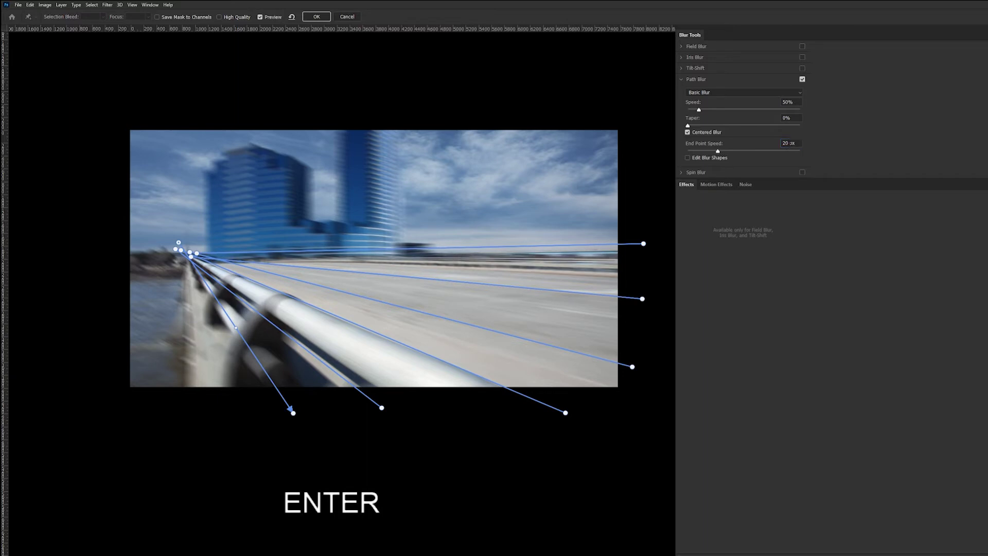
# Draw a seventh, nearly vertical blur path from the vanishing point to below the image's bottom edge, with an outer end speed of 1300 px
pyautogui.click(190, 246)
pyautogui.doubleClick(180, 421)
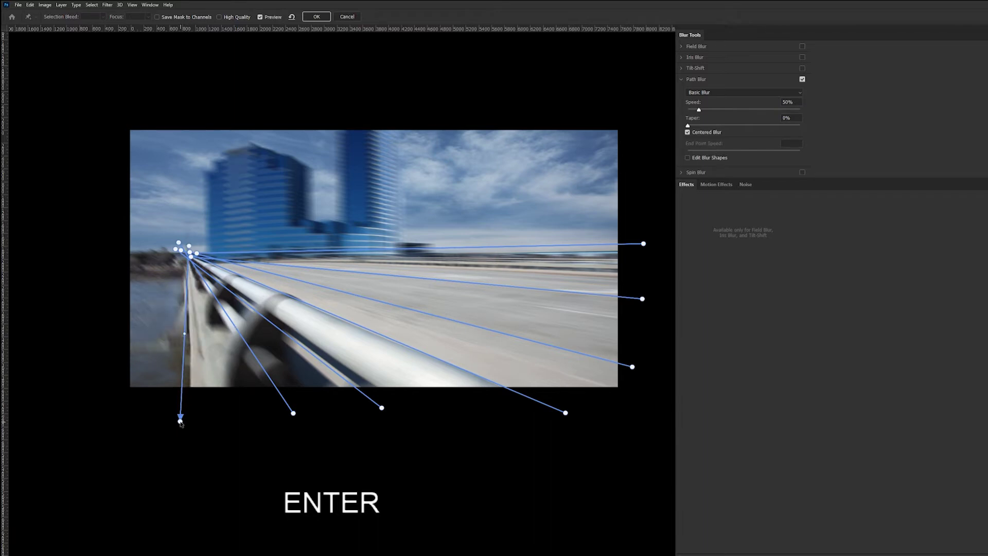
pyautogui.click(180, 422)
pyautogui.click(796, 143)
pyautogui.write('1300')
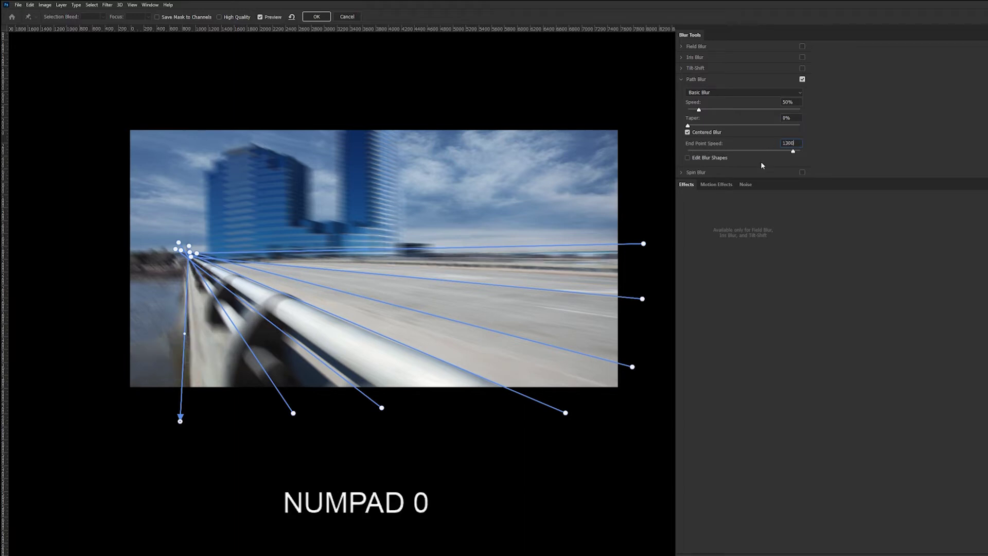
pyautogui.press('Return')
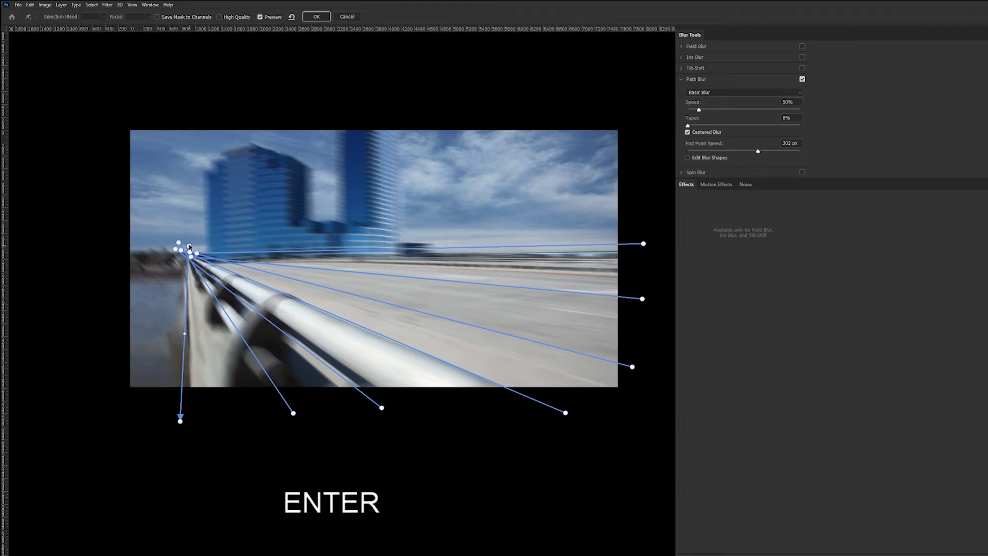
# Move the seventh path's start point slightly up with an End Point Speed of 20 px, and shift its outer end right along the concrete barrier
pyautogui.moveTo(190, 248); pyautogui.dragTo(188, 241)
pyautogui.write('0')
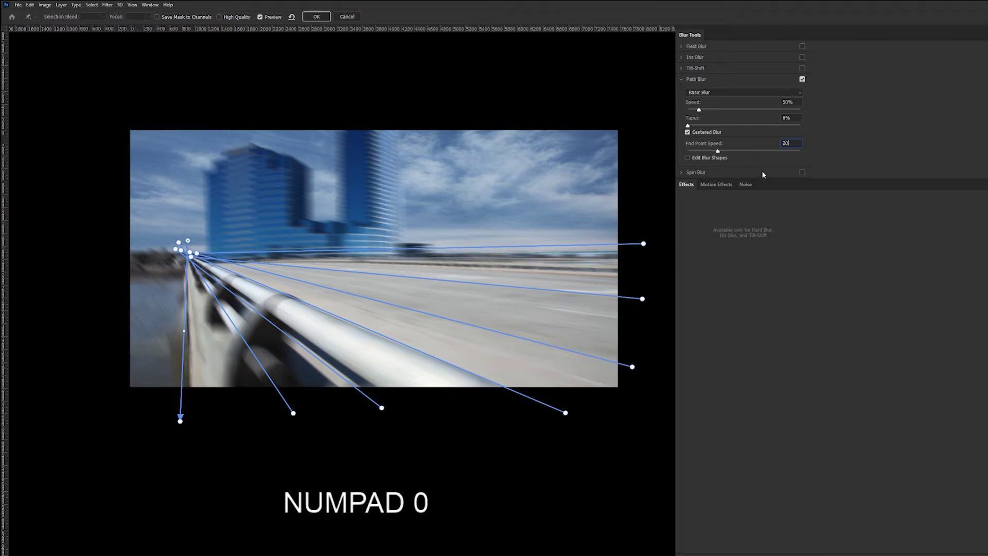
pyautogui.press('Return')
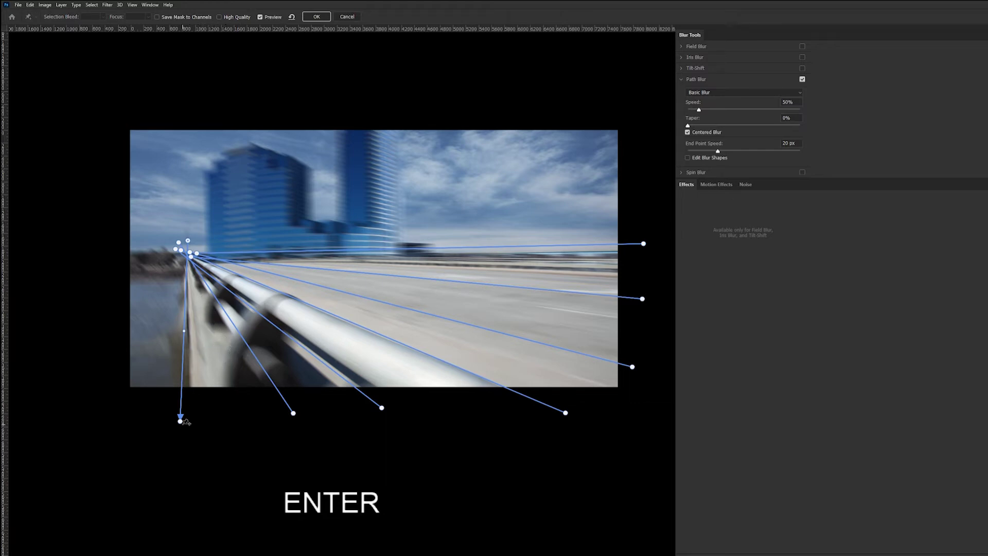
pyautogui.moveTo(180, 423); pyautogui.dragTo(230, 427)
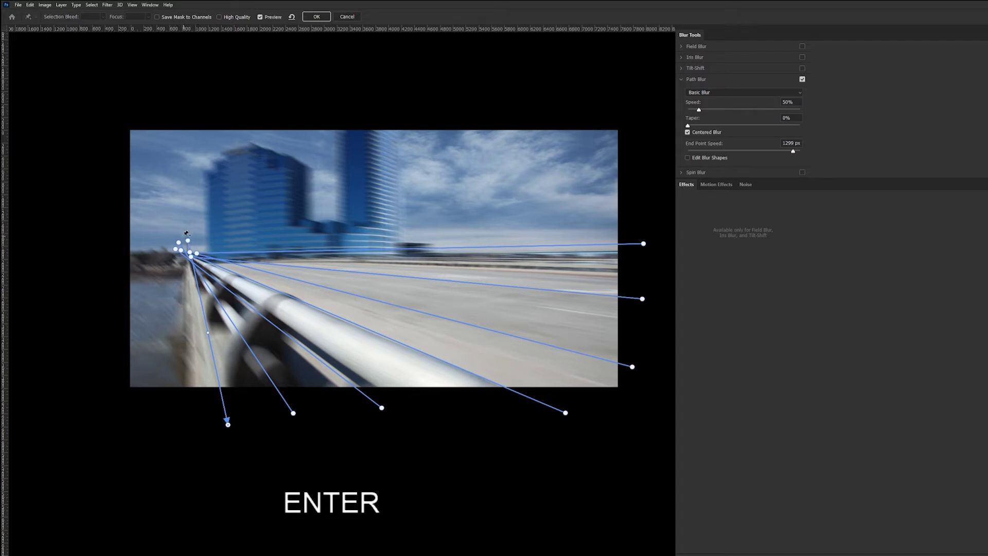
# Draw an eighth, vertical blur path down the bridge's water-side edge past the image's bottom, with an outer end speed of 1300 px
pyautogui.moveTo(182, 255); pyautogui.dragTo(184, 416)
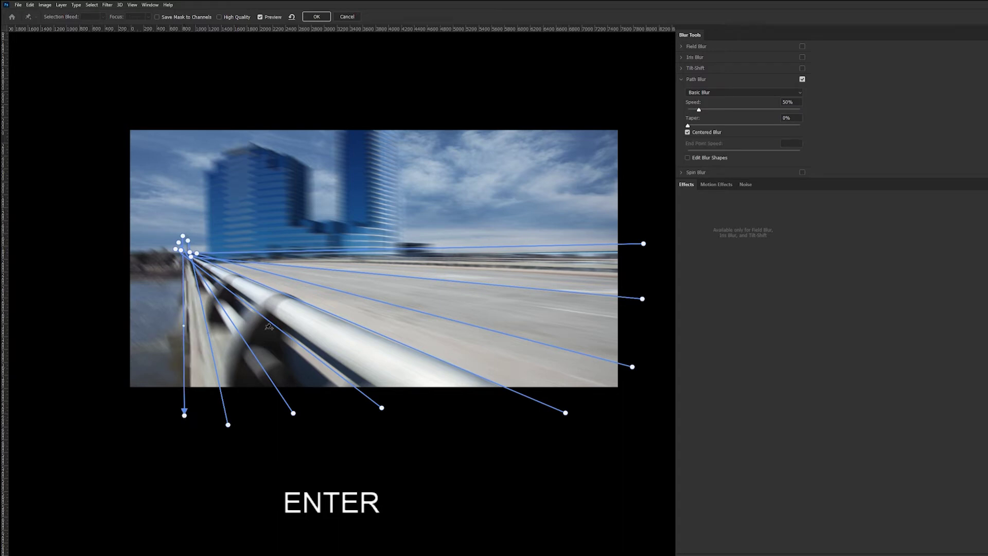
pyautogui.click(184, 415)
pyautogui.click(791, 143)
pyautogui.write('1300')
pyautogui.press('Return')
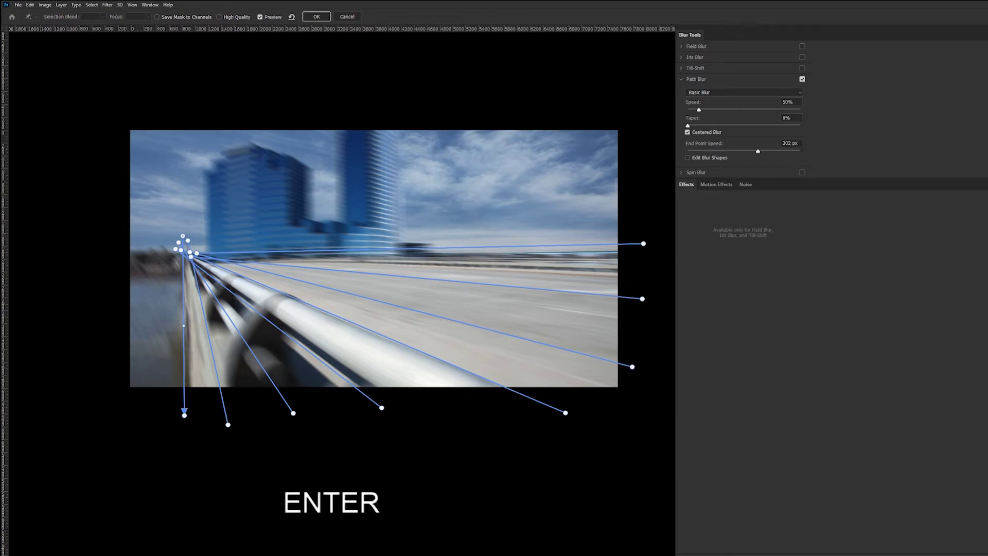
# Set the End Point Speed of the eighth path's start point above the vanishing point to 20 px
pyautogui.click(790, 143)
pyautogui.write('20')
pyautogui.press('Return')
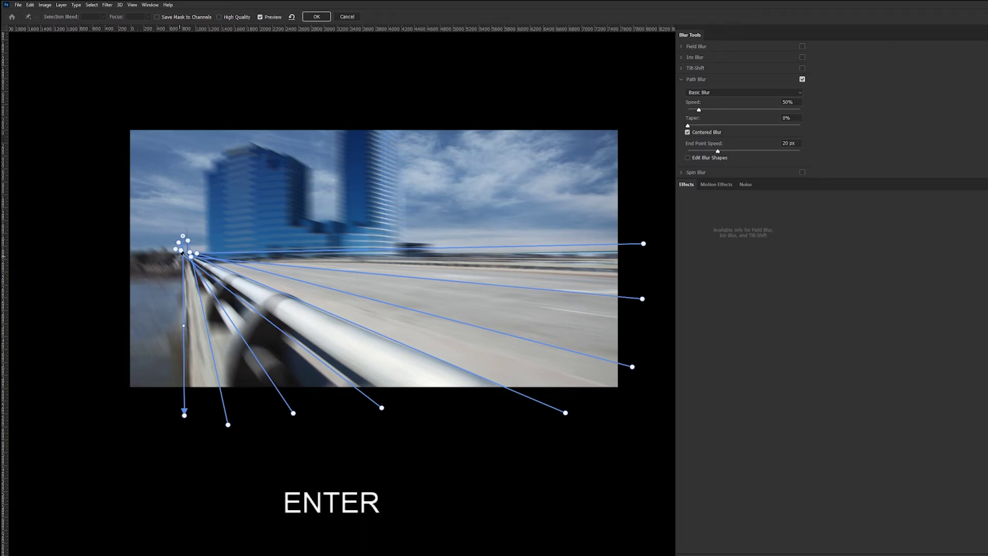
# Draw a ninth blur path from the vanishing point over the water to below the image's lower-left corner, with an outer end speed of 1300 px
pyautogui.click(180, 255)
pyautogui.click(132, 402)
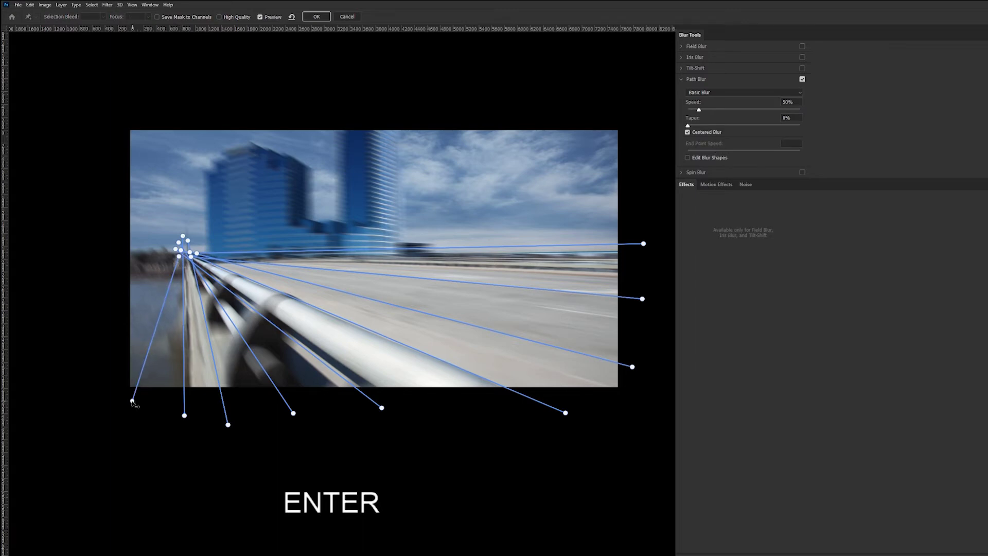
pyautogui.press('Return')
pyautogui.moveTo(132, 408); pyautogui.dragTo(136, 421)
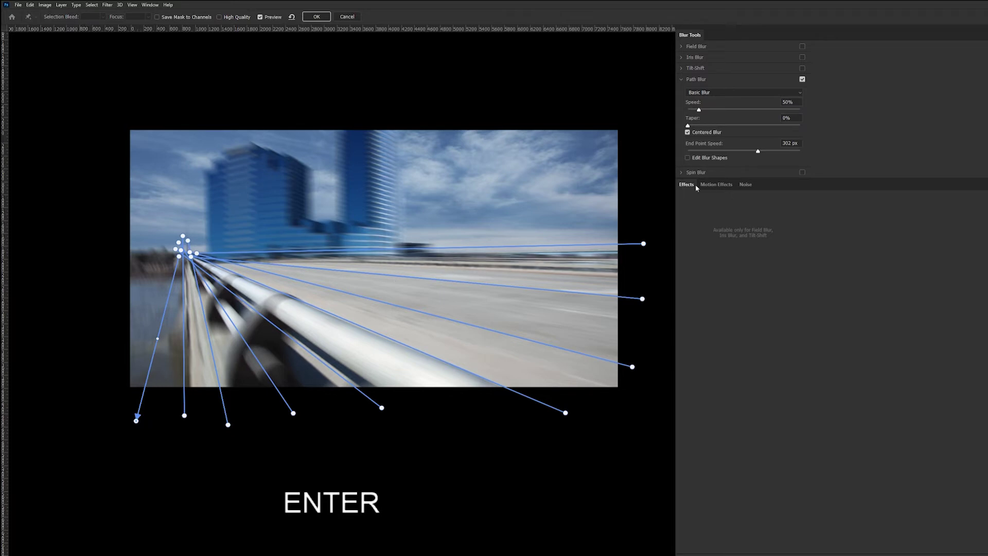
pyautogui.moveTo(801, 143); pyautogui.dragTo(773, 144)
pyautogui.write('1300')
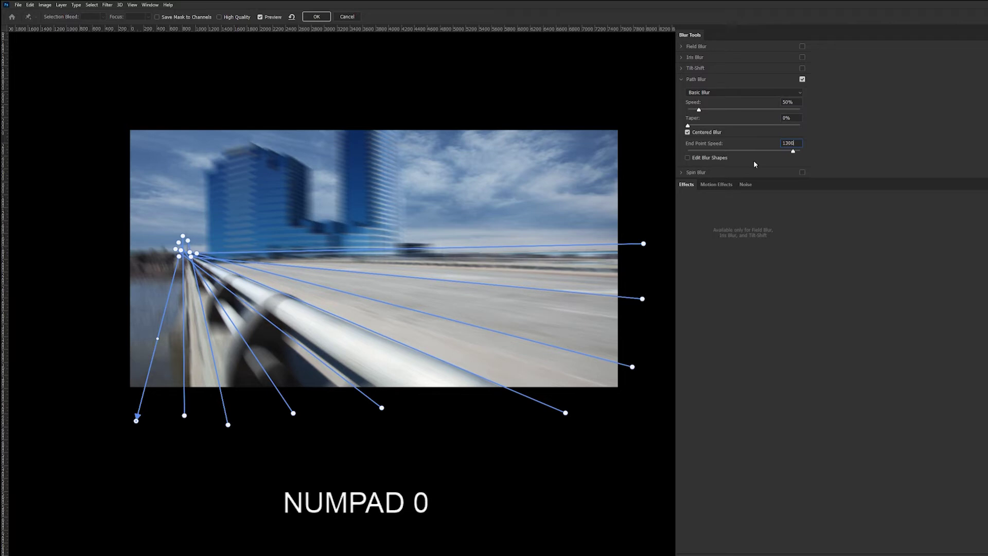
pyautogui.press('Return')
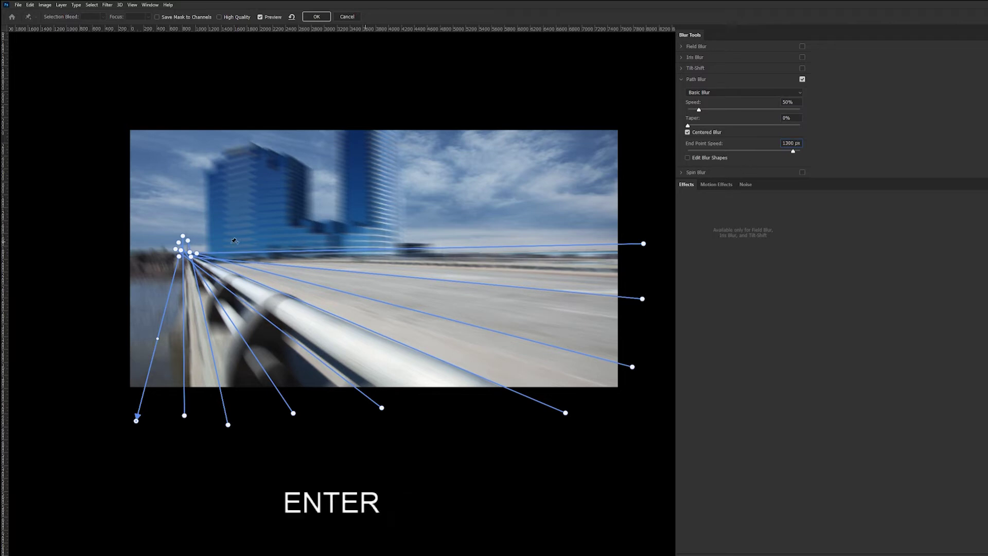
# Set the End Point Speed of the ninth path's start point near the vanishing point to 20 px
pyautogui.click(179, 257)
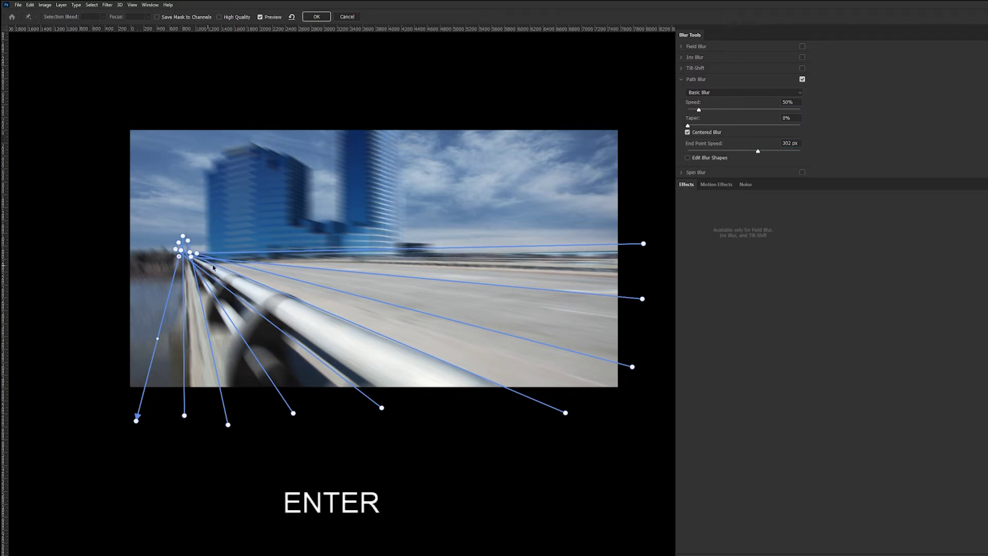
pyautogui.click(785, 144)
pyautogui.write('20')
pyautogui.press('Return')
# Draw a tenth blur path diagonally over the water past the image's left edge, with an outer end speed of 1300 px
pyautogui.click(175, 254)
pyautogui.click(109, 360)
pyautogui.press('Return')
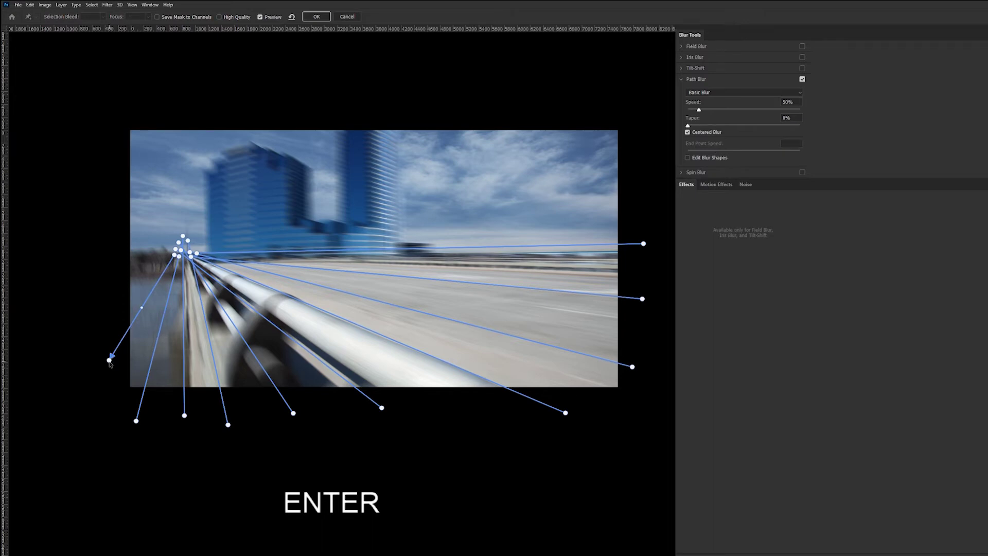
pyautogui.click(110, 361)
pyautogui.click(761, 153)
pyautogui.write('1300')
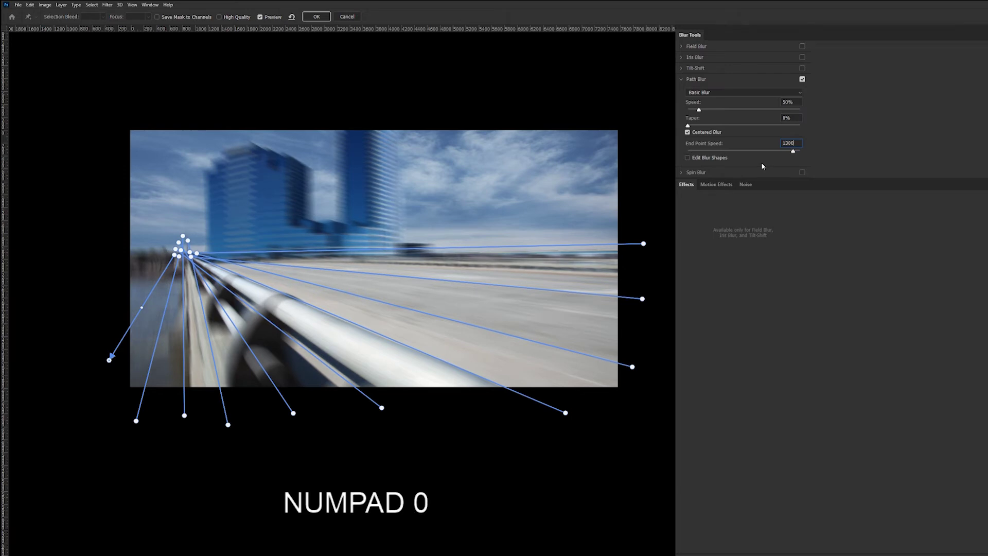
pyautogui.press('Return')
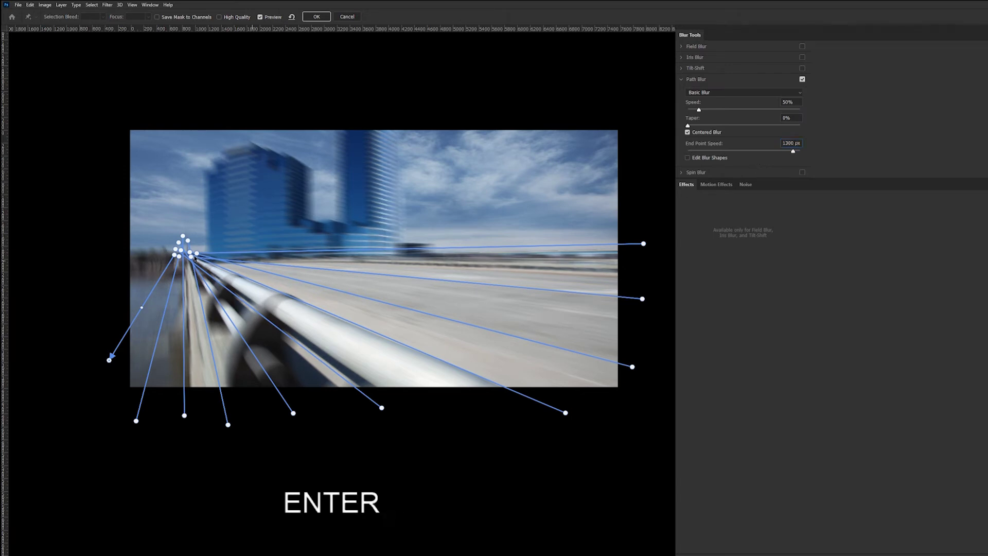
# Set the tenth path's start point to an End Point Speed of 20 px and shift its outer end slightly down
pyautogui.hotkey('ctrl', 'z')
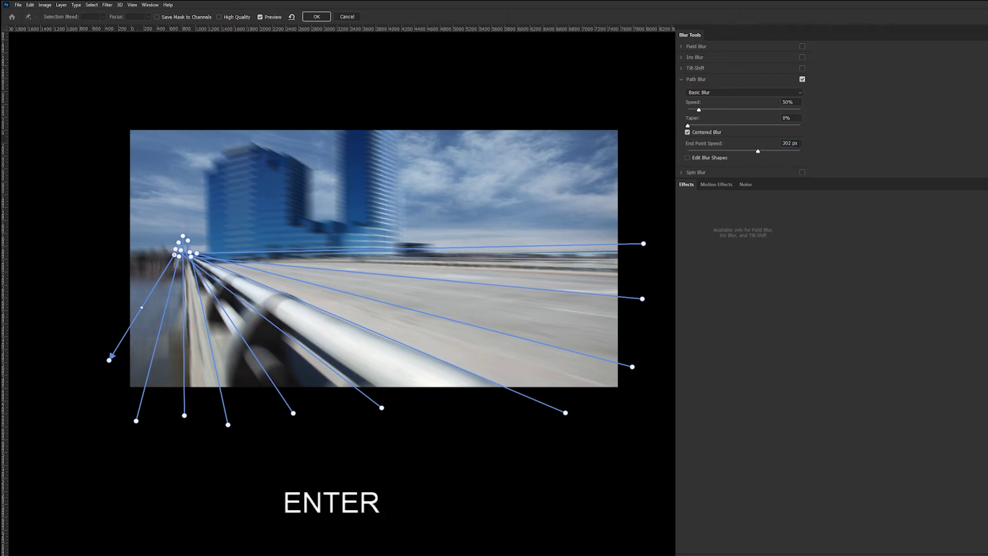
pyautogui.click(783, 144)
pyautogui.write('20')
pyautogui.press('Return')
pyautogui.moveTo(109, 360); pyautogui.dragTo(107, 377)
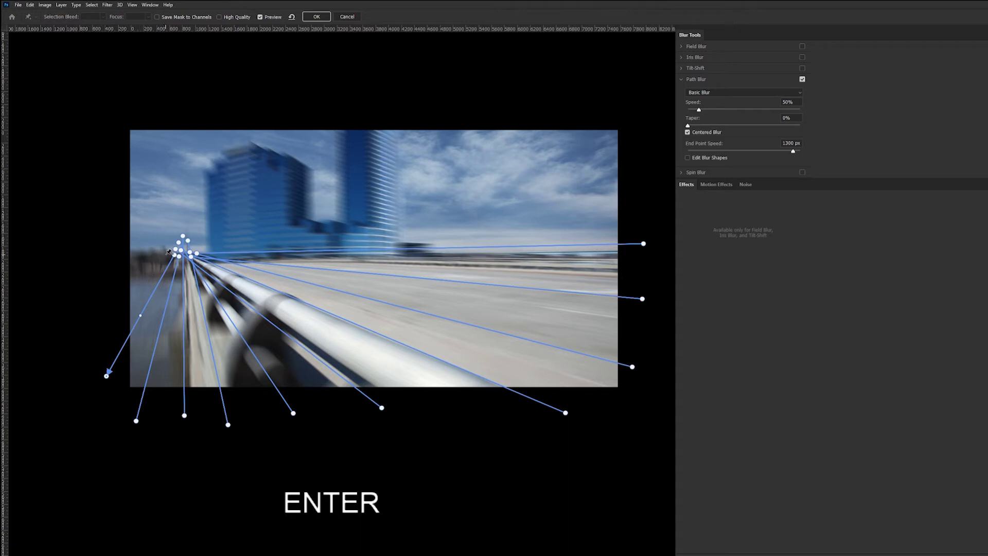
# Draw an eleventh, shallower blur path from the shoreline past the image's left edge, with an outer end speed of 1300 px
pyautogui.moveTo(172, 252); pyautogui.dragTo(107, 298)
pyautogui.click(777, 146)
pyautogui.write('1300')
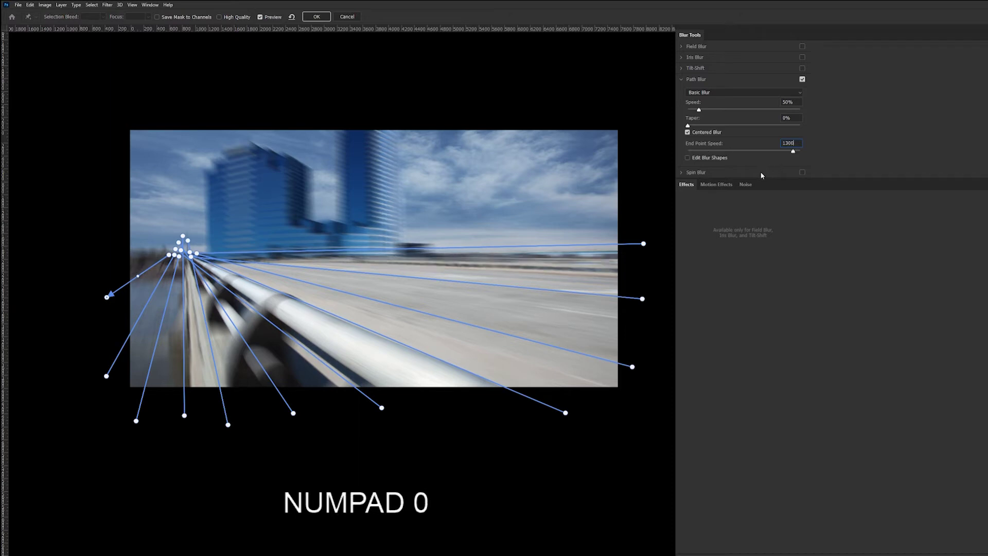
pyautogui.press('Return')
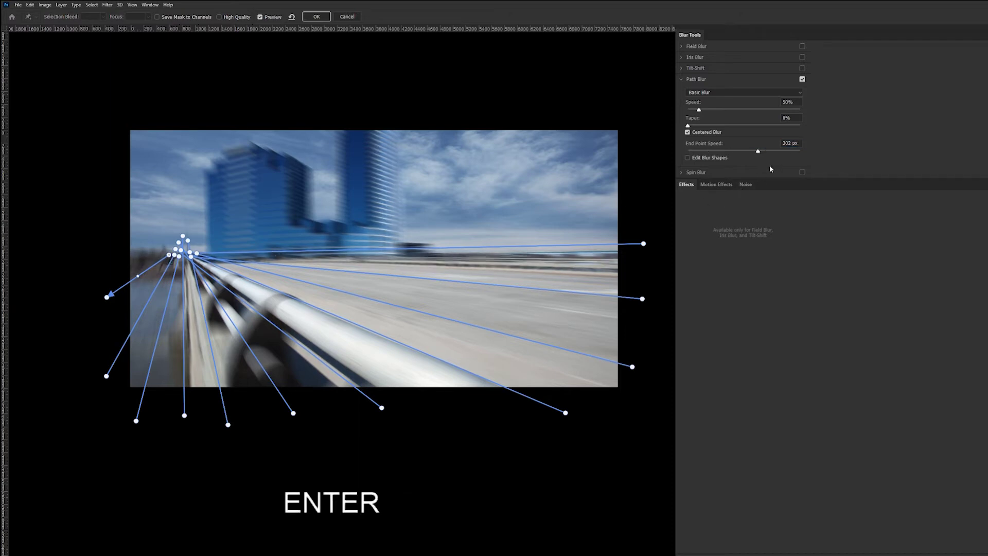
# Set the End Point Speed of the eleventh path's start point to 20 px
pyautogui.click(796, 143)
pyautogui.write('20')
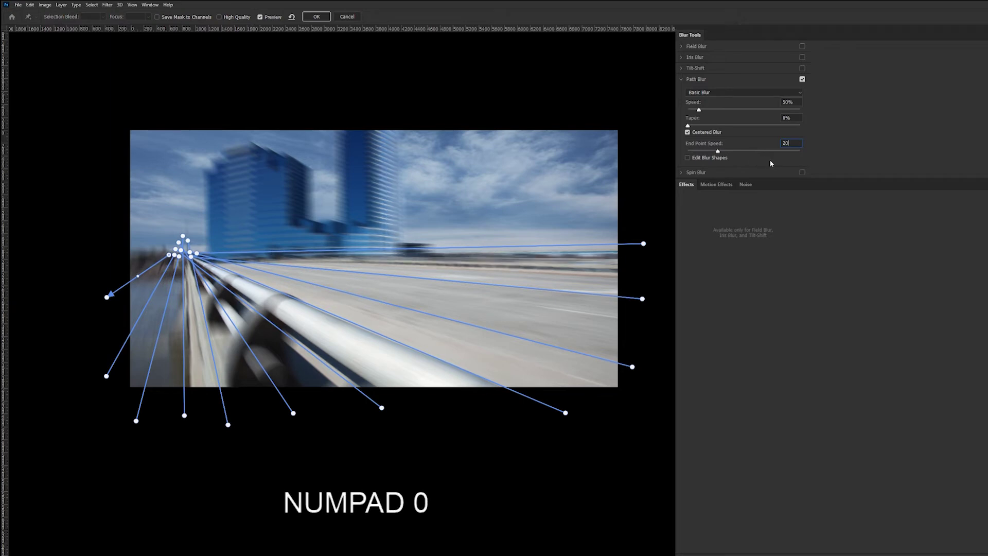
pyautogui.press('Return')
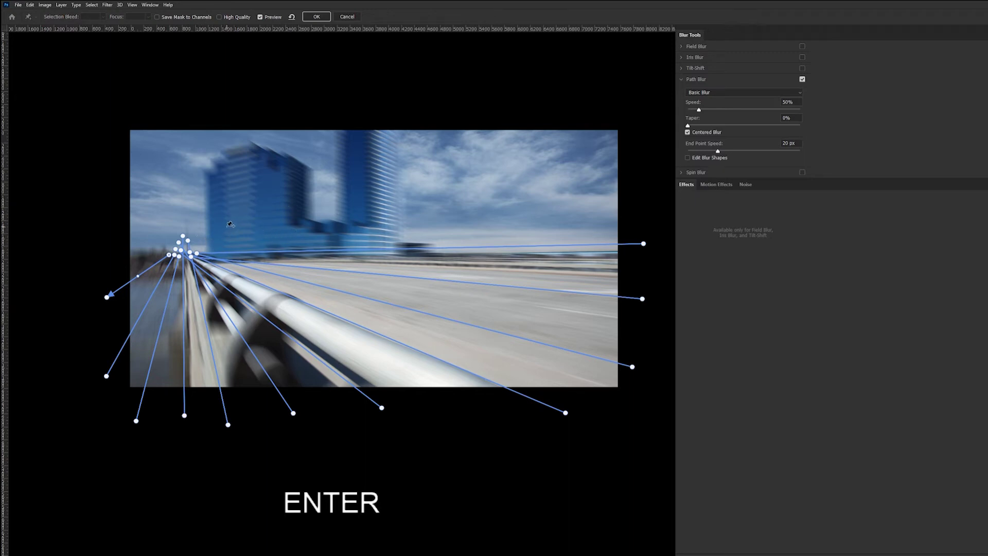
# Draw a blur path across the buildings' bases to just beyond the tall tower, with a start point speed of 20 px
pyautogui.click(204, 246)
pyautogui.doubleClick(446, 234)
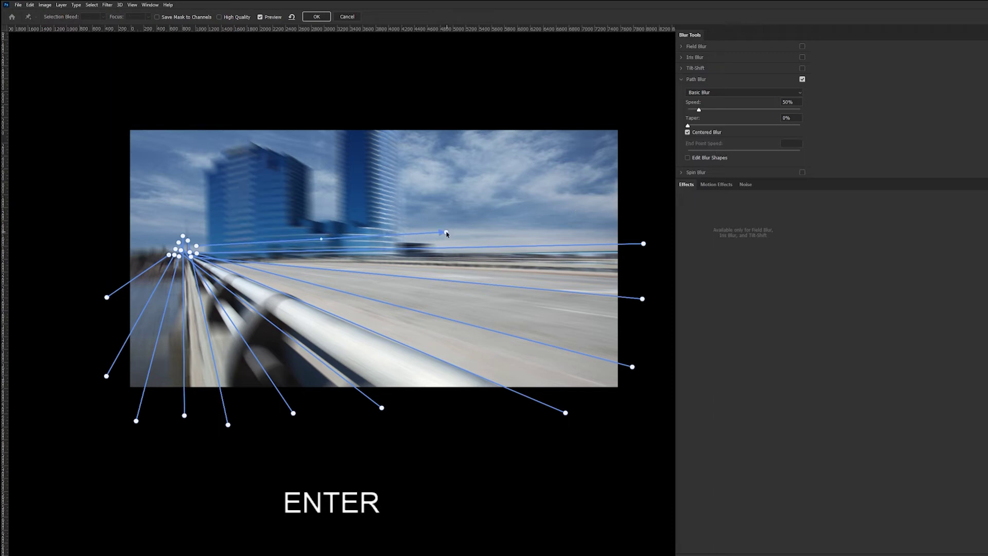
pyautogui.click(446, 233)
pyautogui.click(644, 244)
pyautogui.click(196, 246)
pyautogui.click(787, 143)
pyautogui.write('20')
pyautogui.press('Return')
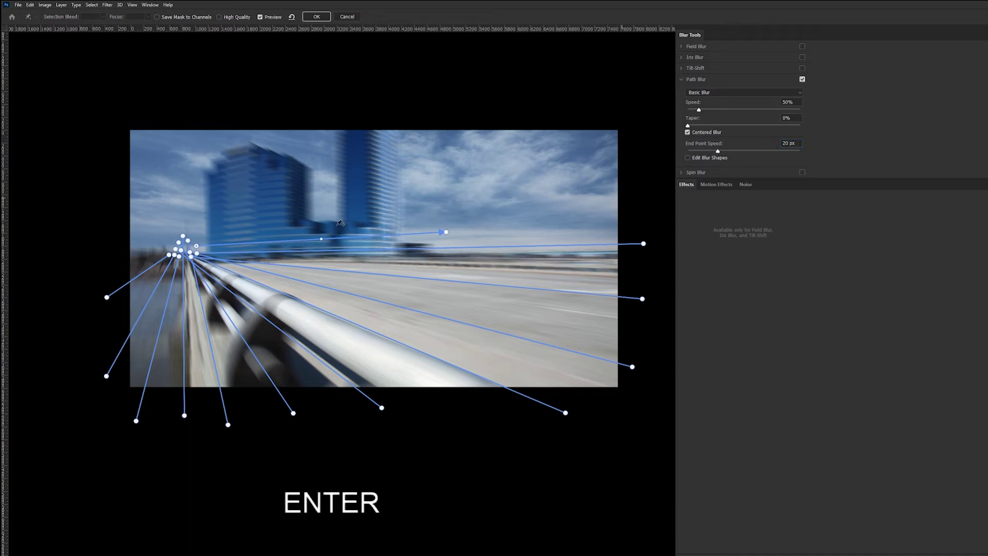
# Draw three more gently rising blur paths across the lower buildings, stacked above the base path and ending just right of the tall tower
pyautogui.click(196, 235)
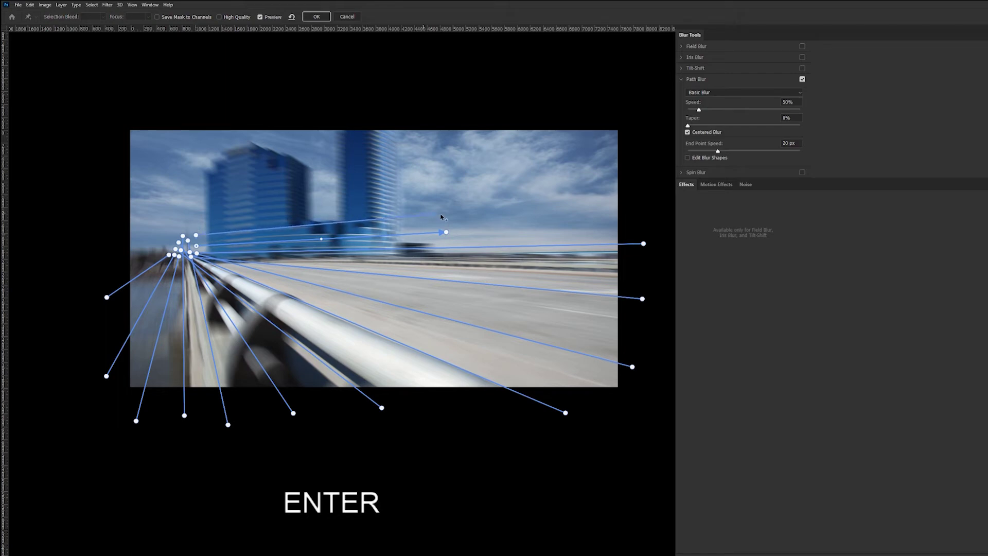
pyautogui.click(444, 218)
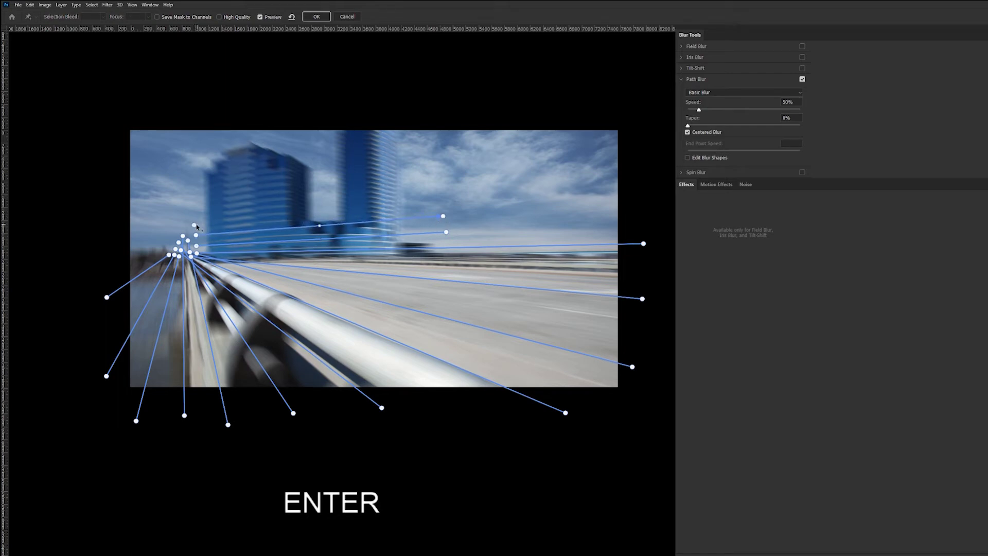
pyautogui.click(444, 199)
pyautogui.click(193, 210)
pyautogui.click(443, 180)
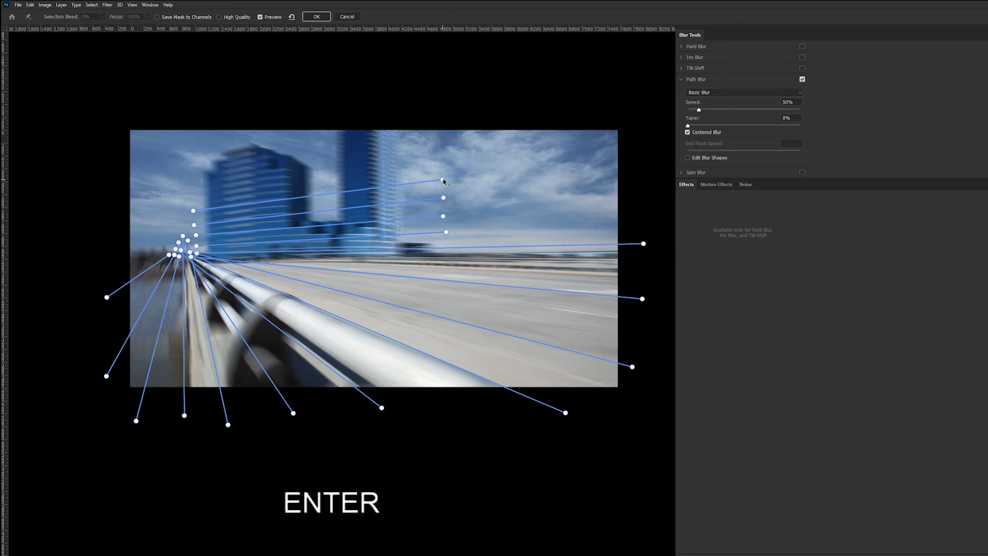
pyautogui.press('Return')
# Draw two steeper blur paths above them across the buildings' upper floors, ending just right of the tall tower
pyautogui.click(191, 198)
pyautogui.click(439, 165)
pyautogui.press('Return')
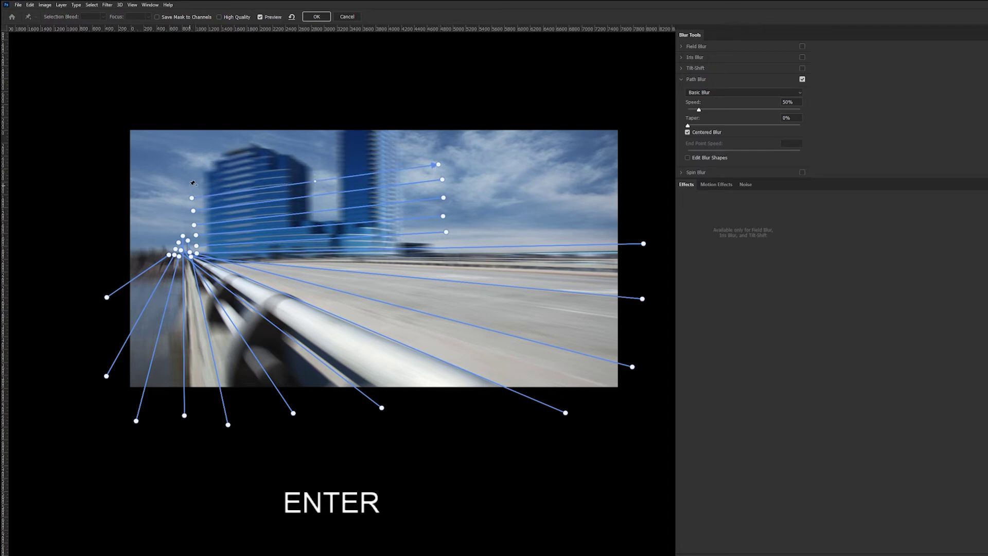
pyautogui.click(190, 185)
pyautogui.click(441, 143)
pyautogui.click(439, 145)
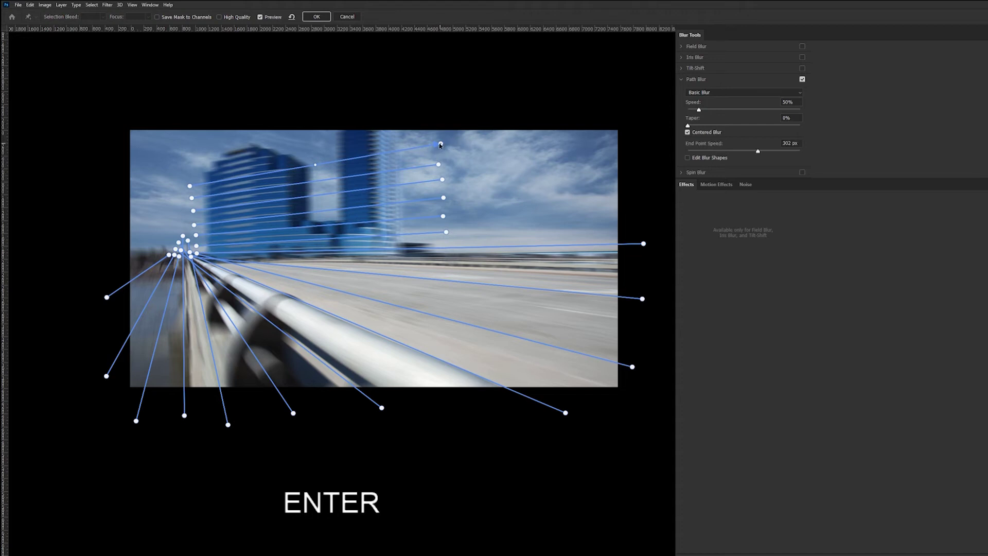
# Draw two blur paths across the top of the buildings, ending near and just above the image's top edge
pyautogui.click(189, 171)
pyautogui.click(437, 133)
pyautogui.click(193, 156)
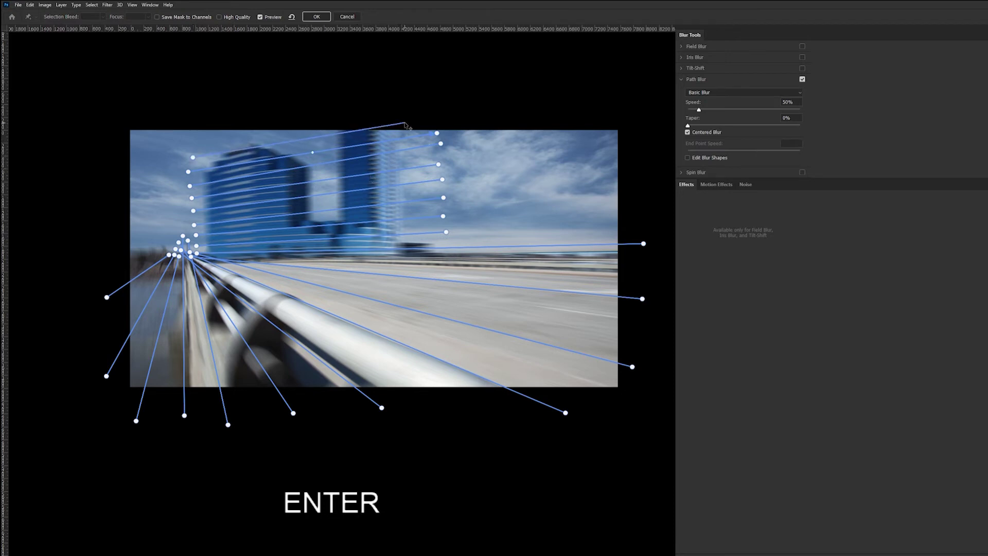
pyautogui.click(437, 119)
pyautogui.press('Return')
# Set the End Point Speed of the start points of the two uppermost building paths to 20 px
pyautogui.click(193, 158)
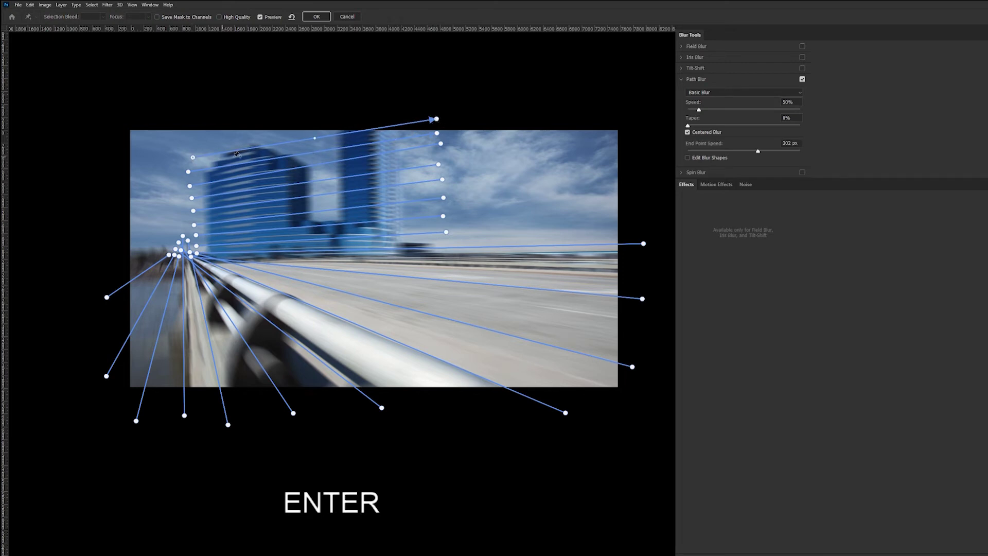
pyautogui.click(798, 143)
pyautogui.write('20')
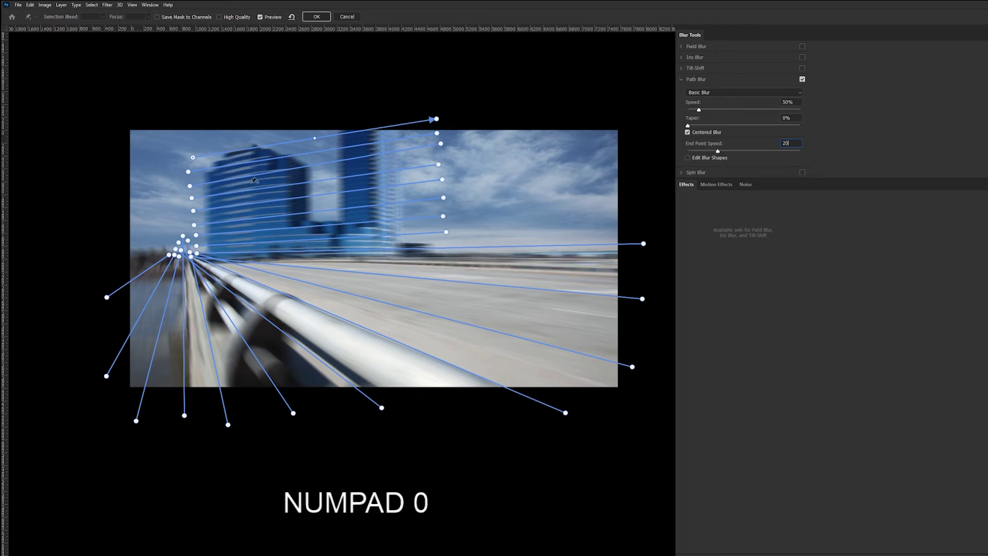
pyautogui.press('Return')
pyautogui.click(188, 172)
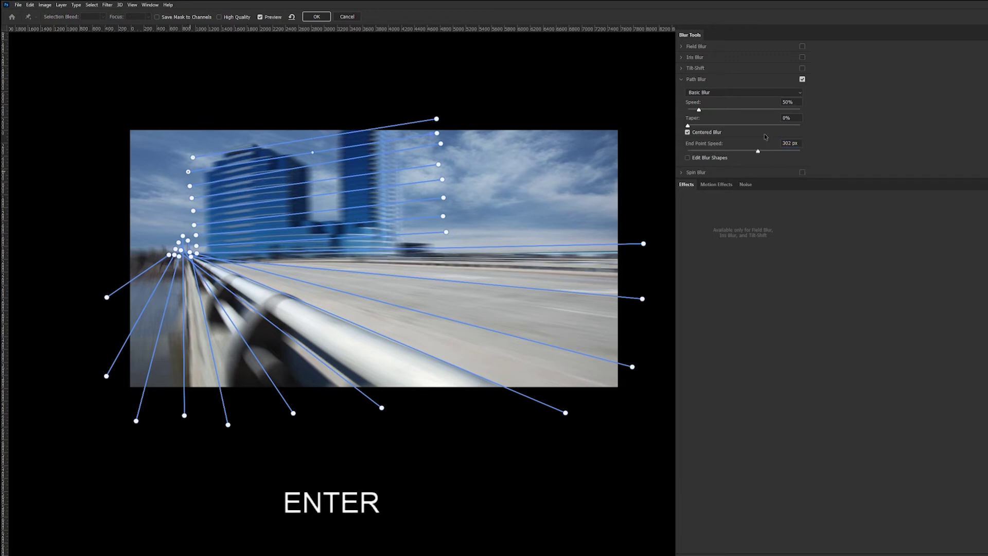
pyautogui.click(801, 143)
pyautogui.write('1')
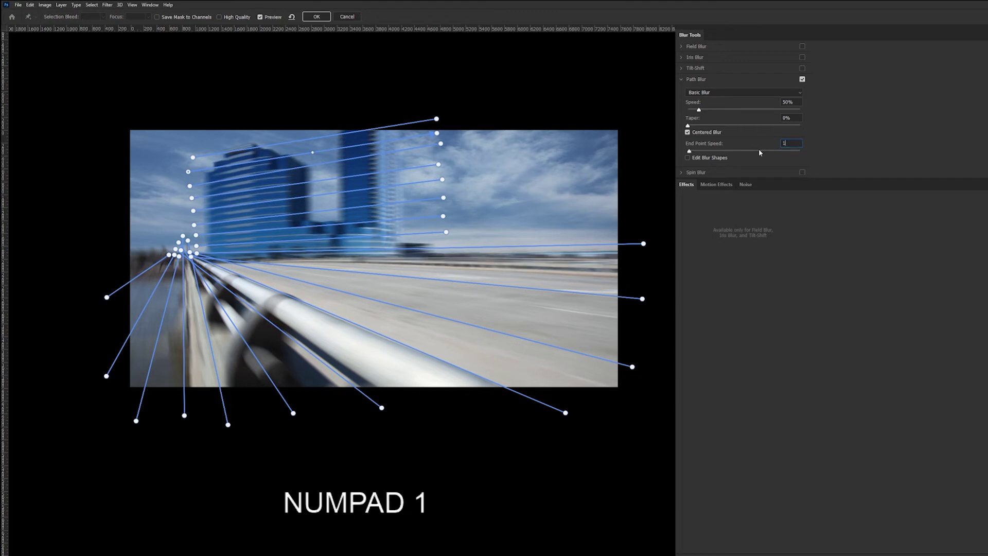
pyautogui.write('3')
pyautogui.click(795, 143)
pyautogui.write('0')
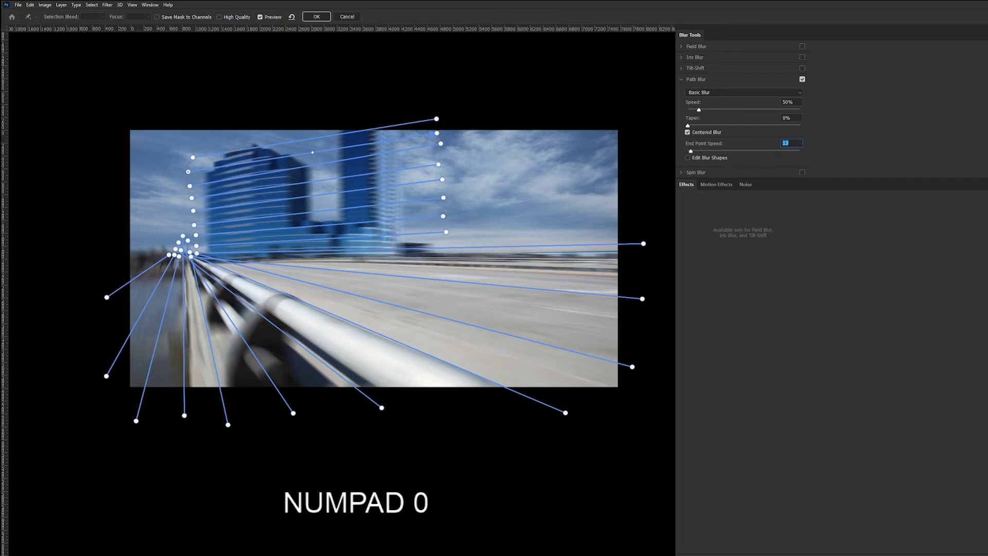
pyautogui.press('Return')
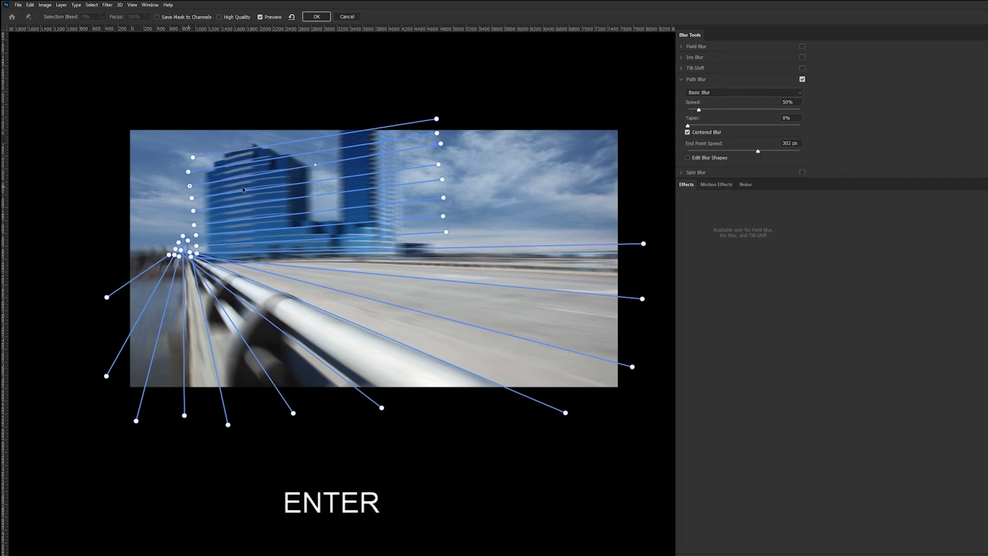
# Set the End Point Speed of the third and fourth building paths' start points, counted from the top, to 20 px
pyautogui.click(190, 187)
pyautogui.write('20')
pyautogui.press('Return')
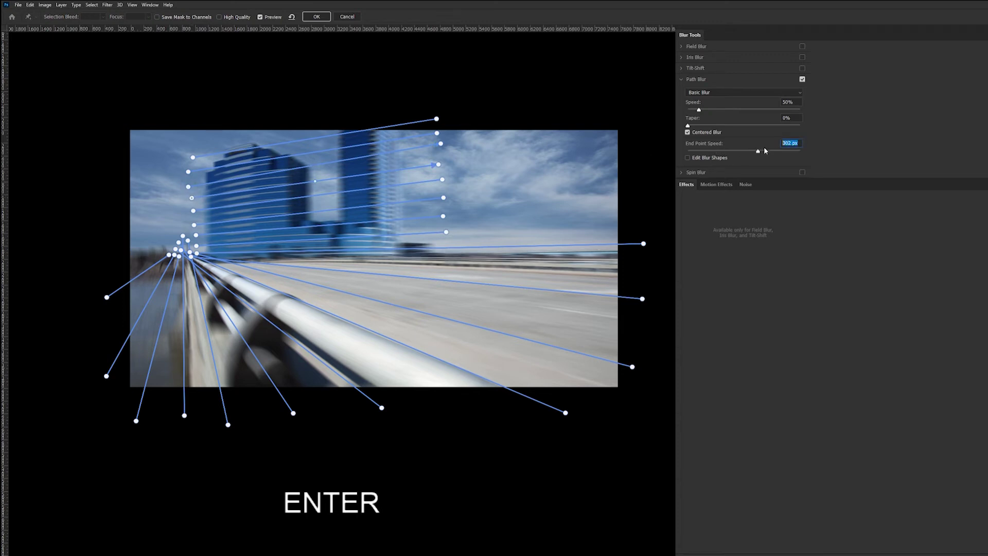
pyautogui.write('20')
pyautogui.press('Return')
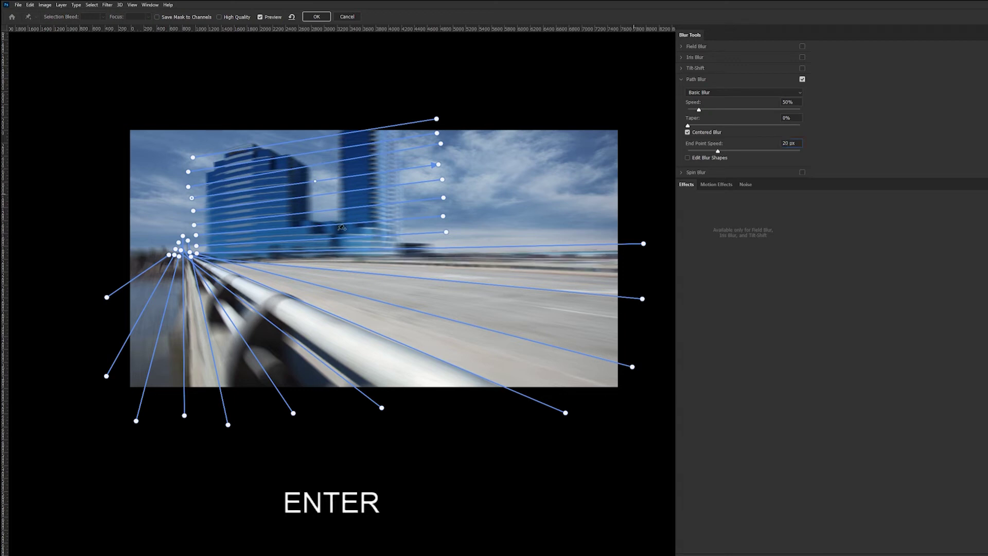
# Set the End Point Speed of the fifth and sixth building paths' start points, counted from the top, to 20 px
pyautogui.click(206, 213)
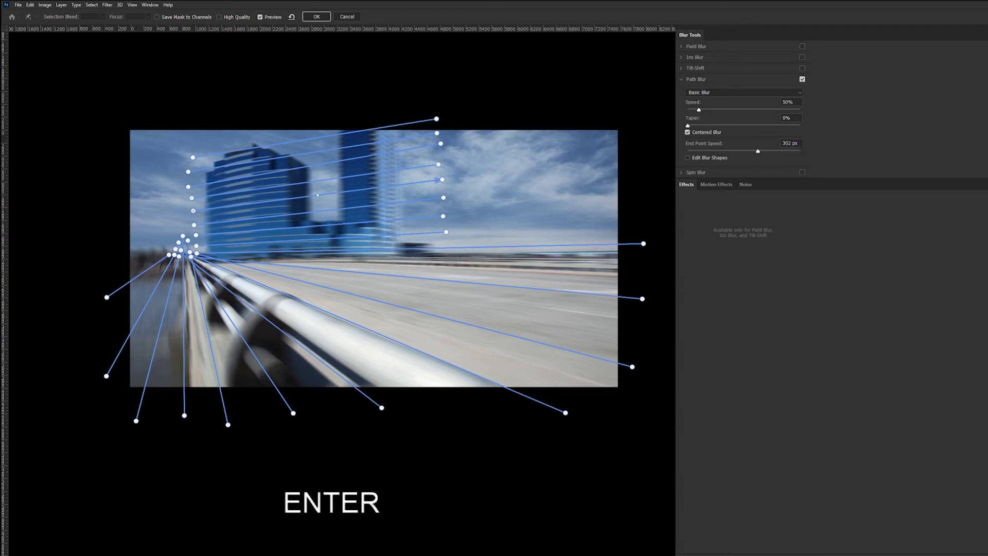
pyautogui.write('20')
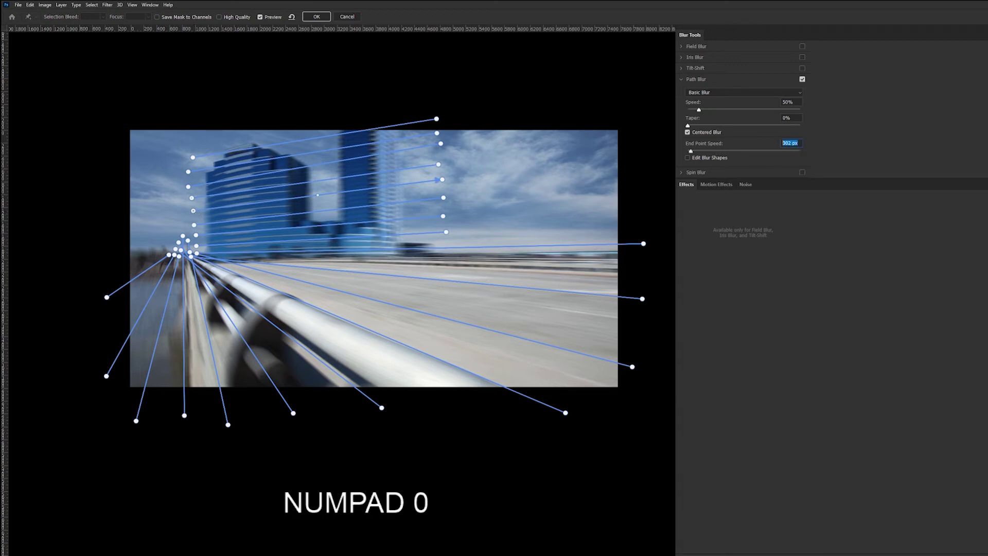
pyautogui.press('Return')
pyautogui.click(194, 225)
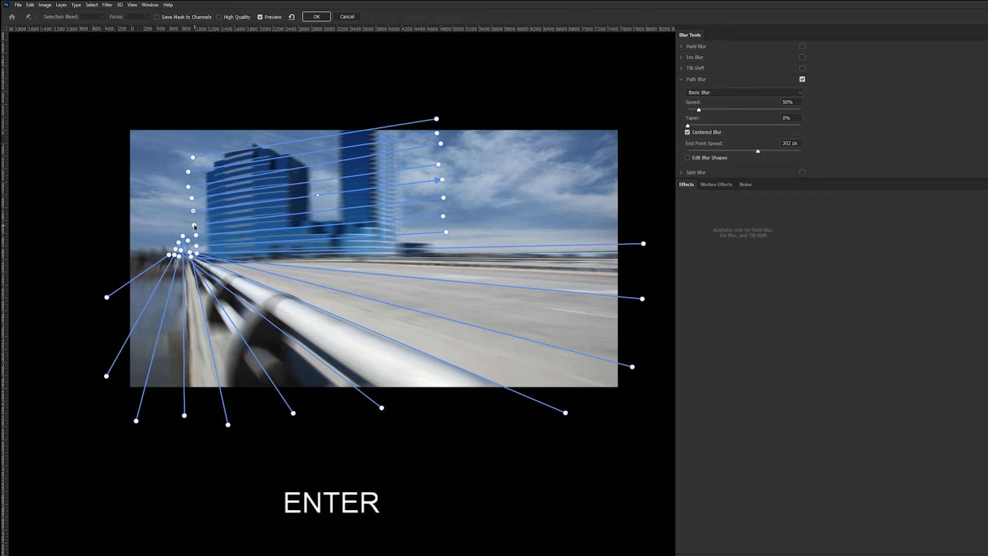
pyautogui.click(796, 143)
pyautogui.write('20')
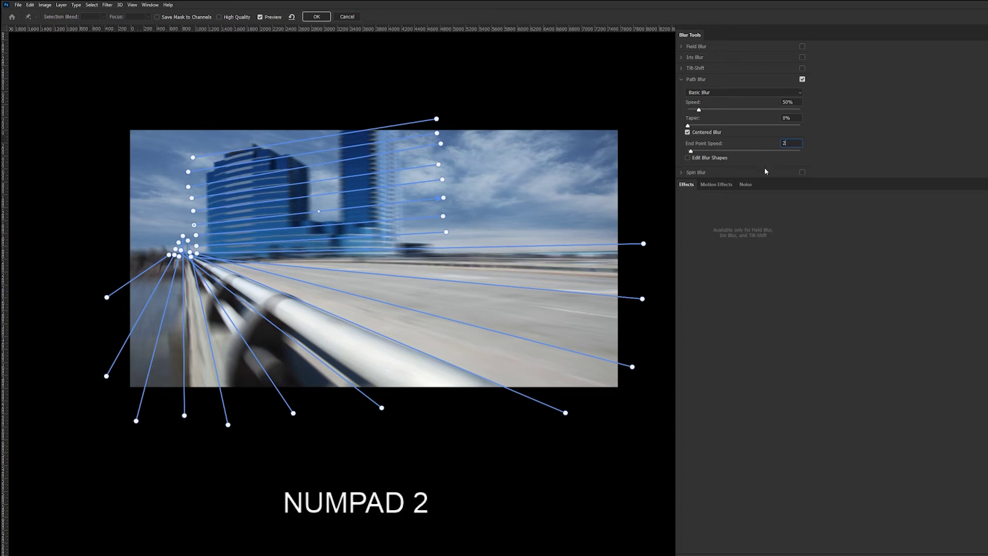
# Set the End Point Speed of the seventh and eighth building paths' start points, counted from the top, to 20 px
pyautogui.click(197, 235)
pyautogui.click(787, 143)
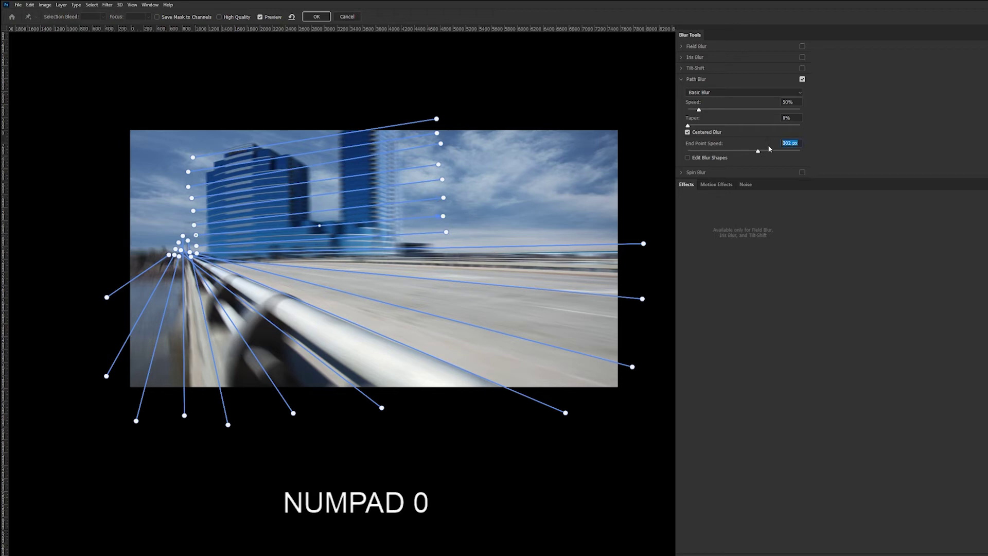
pyautogui.write('20')
pyautogui.press('Return')
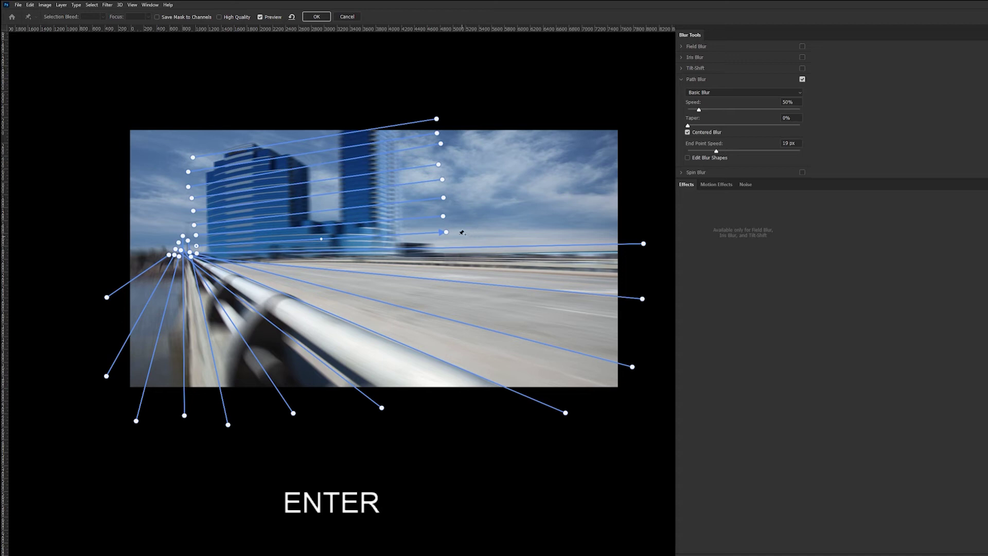
# Check the End Point Speed at the outer end points of the building paths, keeping the overall blur Speed at 50%
pyautogui.click(446, 233)
pyautogui.click(443, 217)
pyautogui.click(443, 197)
pyautogui.click(443, 180)
pyautogui.click(439, 166)
pyautogui.click(437, 119)
pyautogui.click(437, 133)
pyautogui.moveTo(700, 112); pyautogui.dragTo(699, 112)
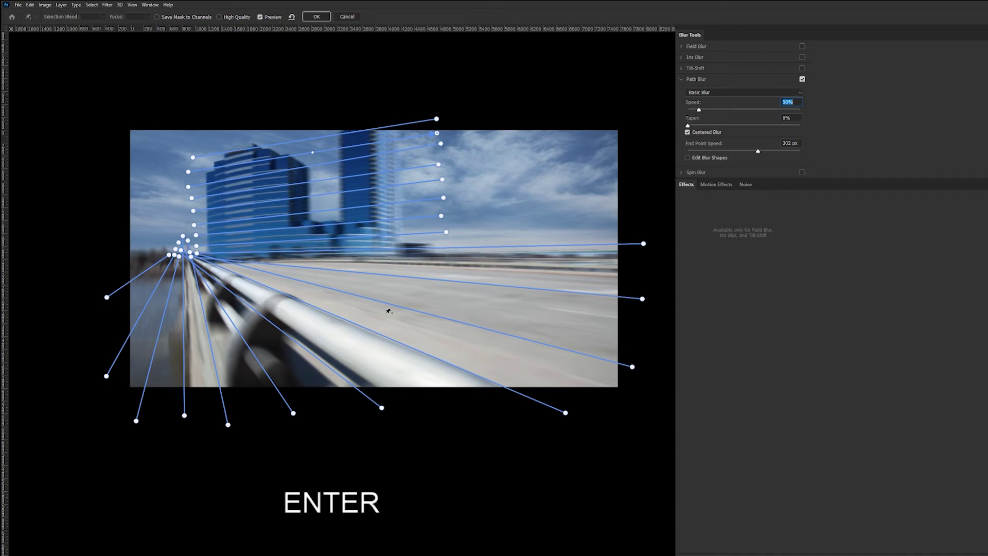
# Enable High Quality for the Path Blur, apply it, and inspect the blurred railing and water up close
pyautogui.click(219, 17)
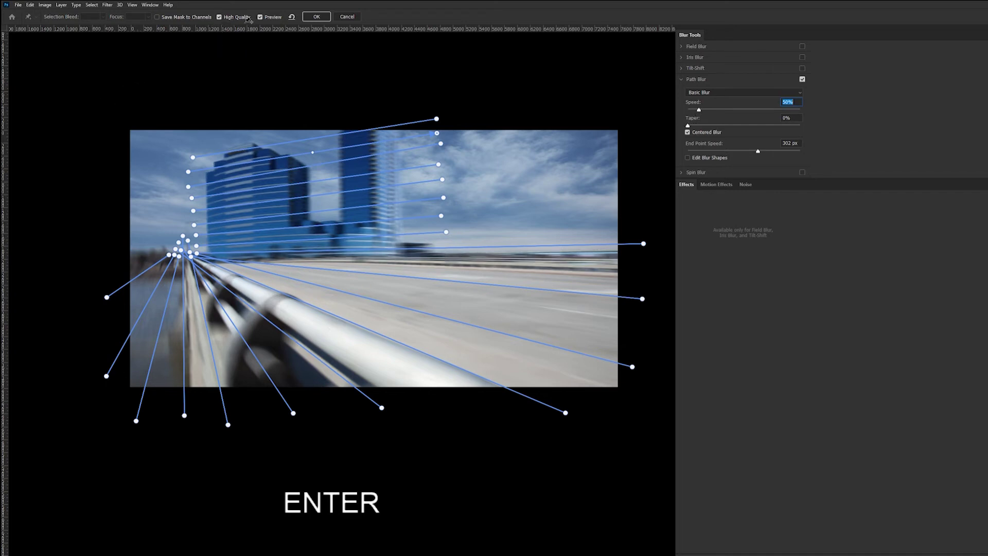
pyautogui.click(319, 17)
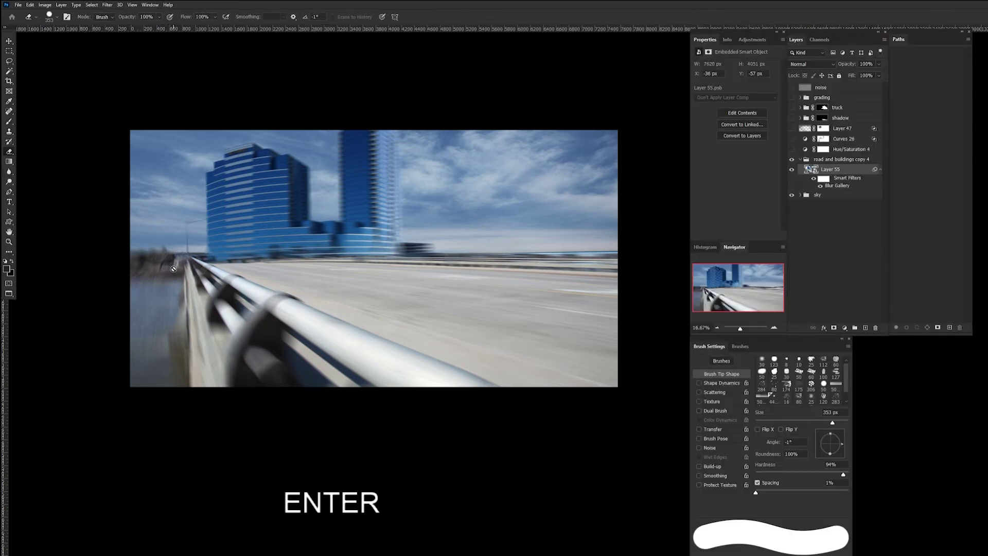
pyautogui.press('ctrl')
pyautogui.hotkey('ctrl', '+')
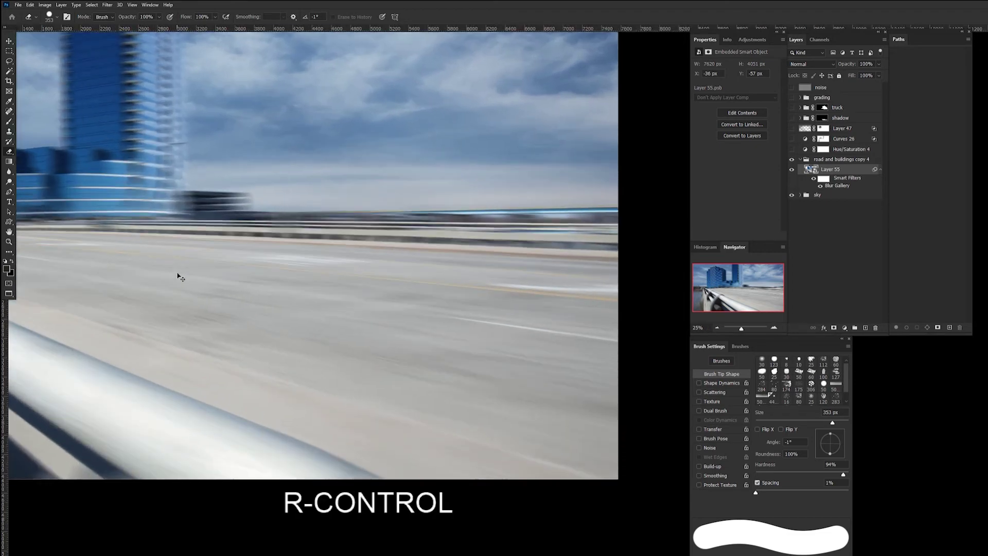
pyautogui.moveTo(165, 272); pyautogui.dragTo(361, 286)
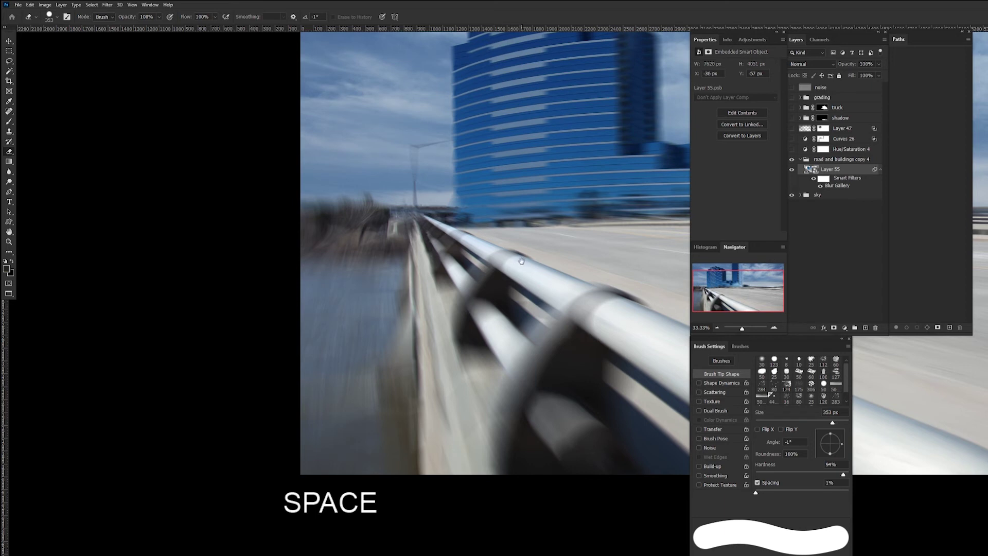
pyautogui.moveTo(521, 261); pyautogui.dragTo(343, 253)
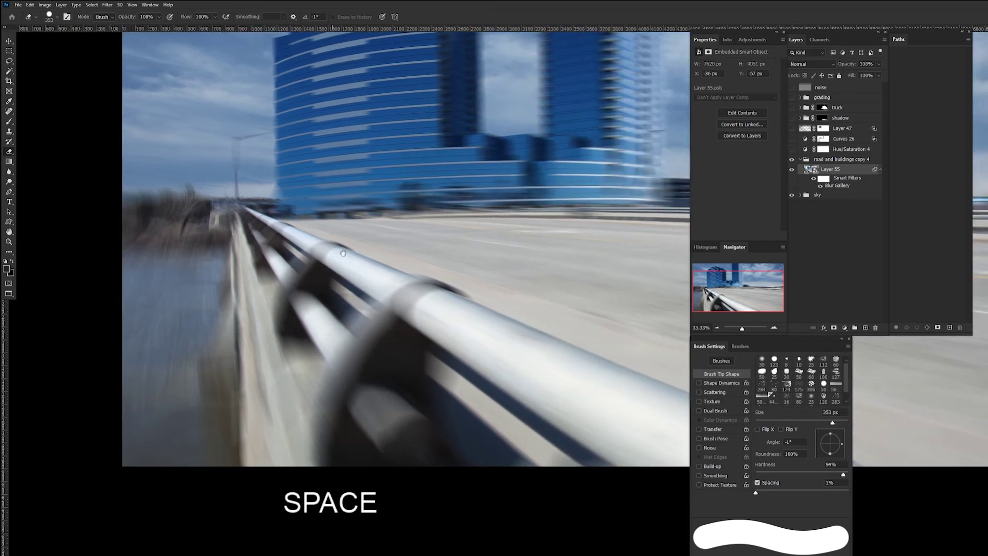
# Reopen Layer 55's Blur Gallery filter, steepen the three leftmost water paths by moving their outer end points, and apply the blur
pyautogui.doubleClick(837, 186)
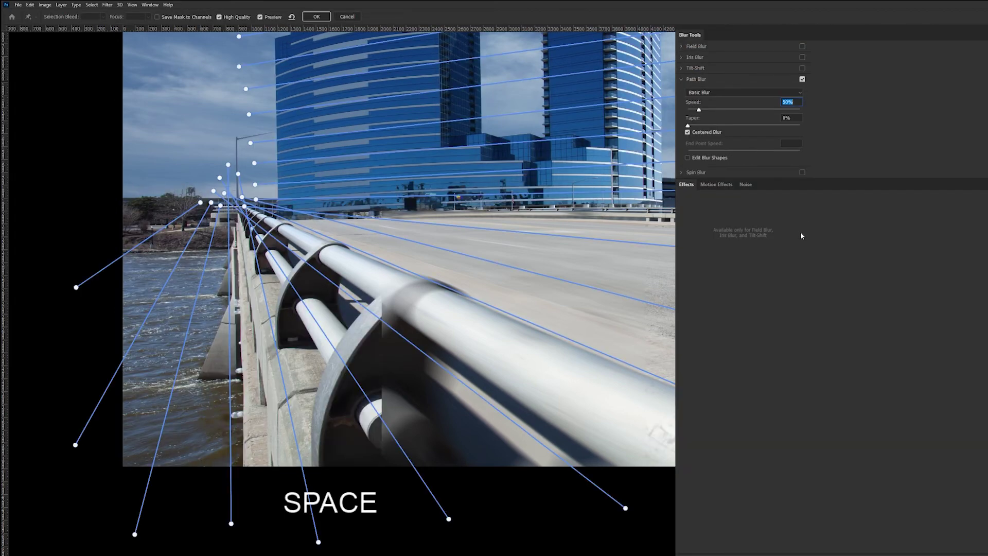
pyautogui.hotkey('ctrl', '-')
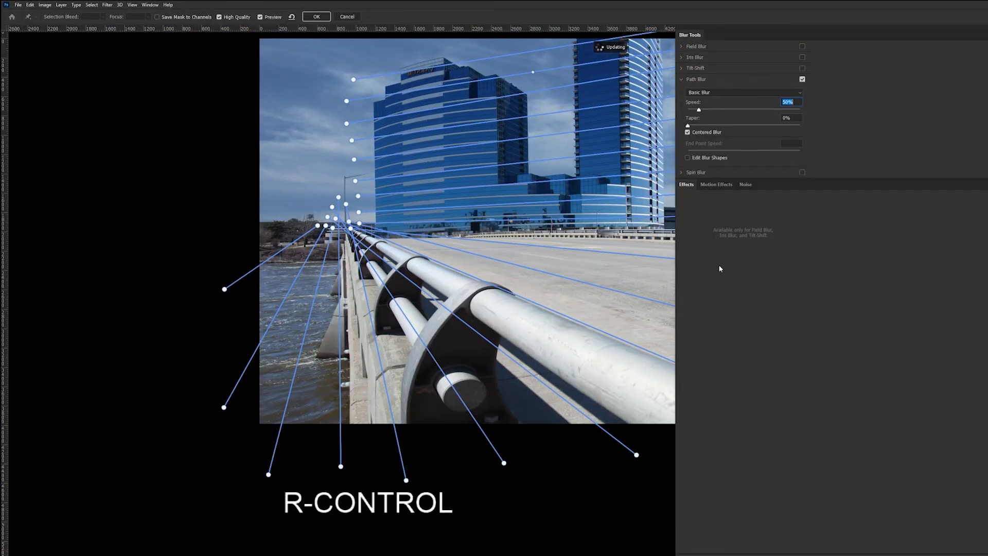
pyautogui.hotkey('ctrl', '-')
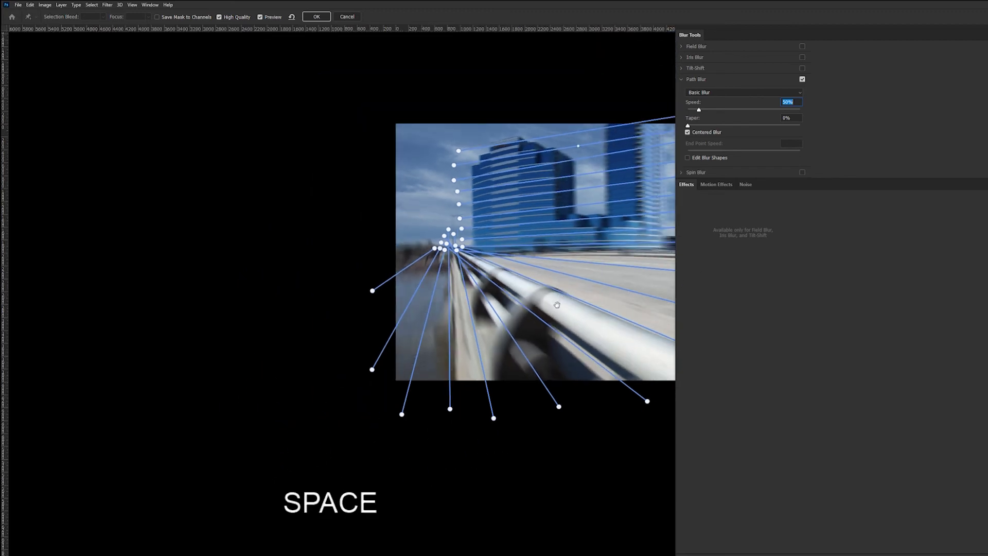
pyautogui.moveTo(559, 303); pyautogui.dragTo(309, 288)
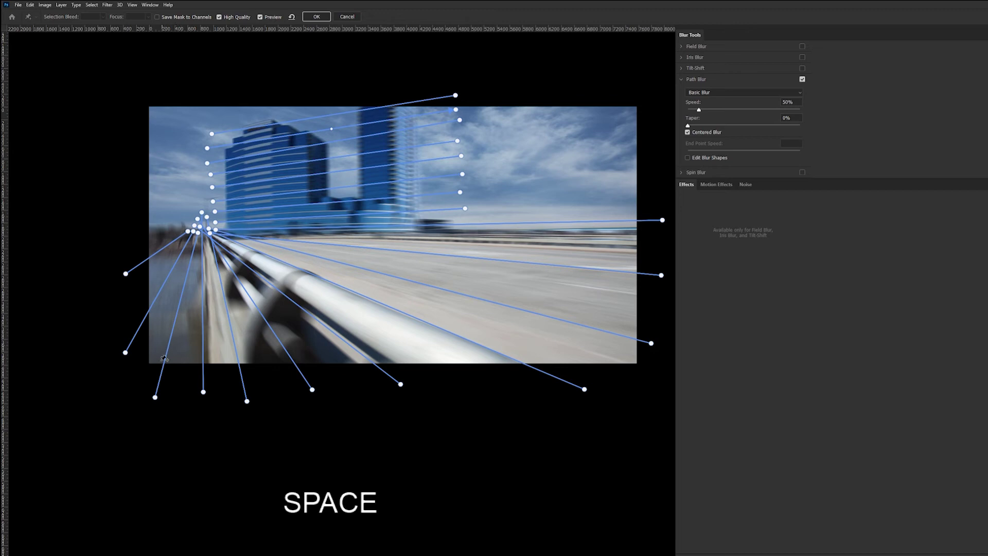
pyautogui.moveTo(156, 398); pyautogui.dragTo(167, 406)
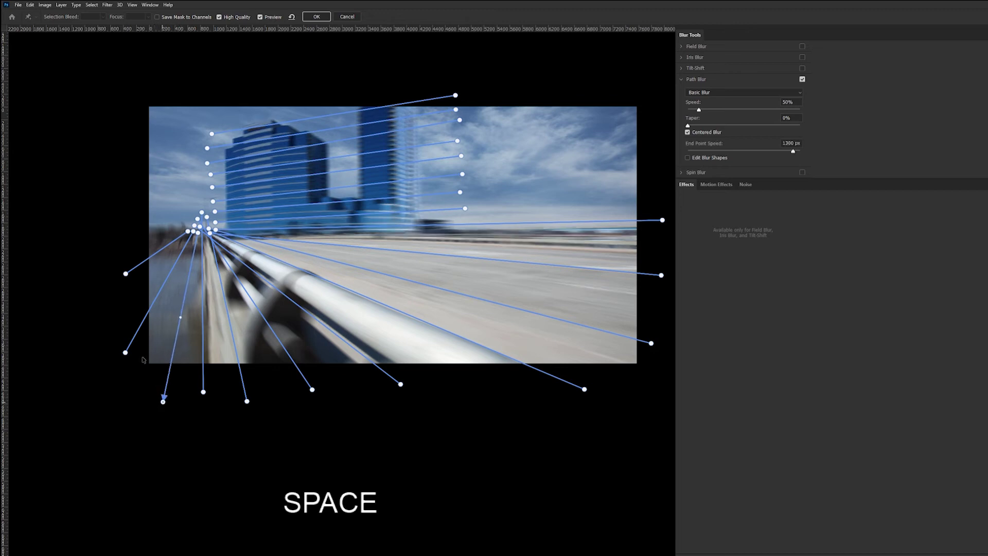
pyautogui.moveTo(125, 352); pyautogui.dragTo(124, 400)
pyautogui.click(148, 272)
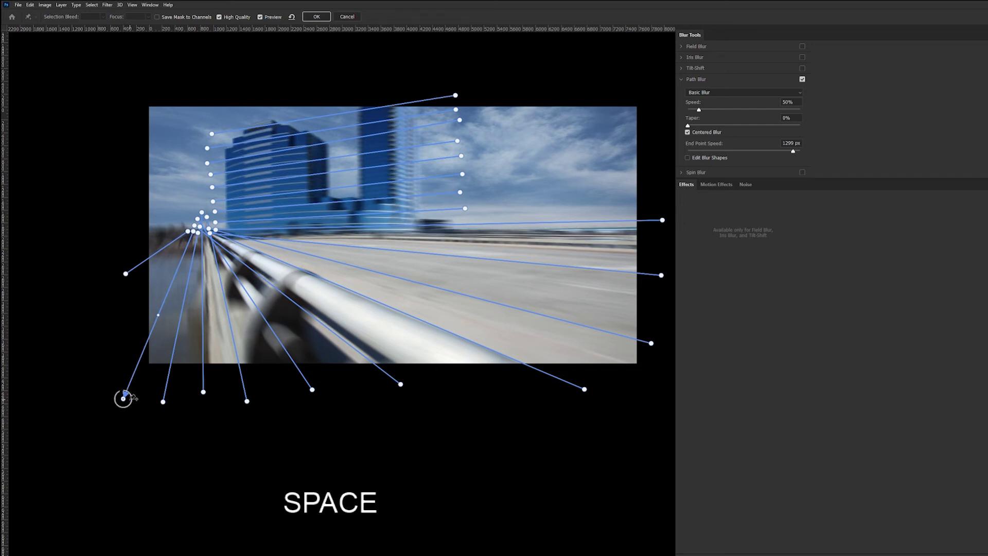
pyautogui.click(125, 274)
pyautogui.moveTo(122, 297); pyautogui.dragTo(113, 320)
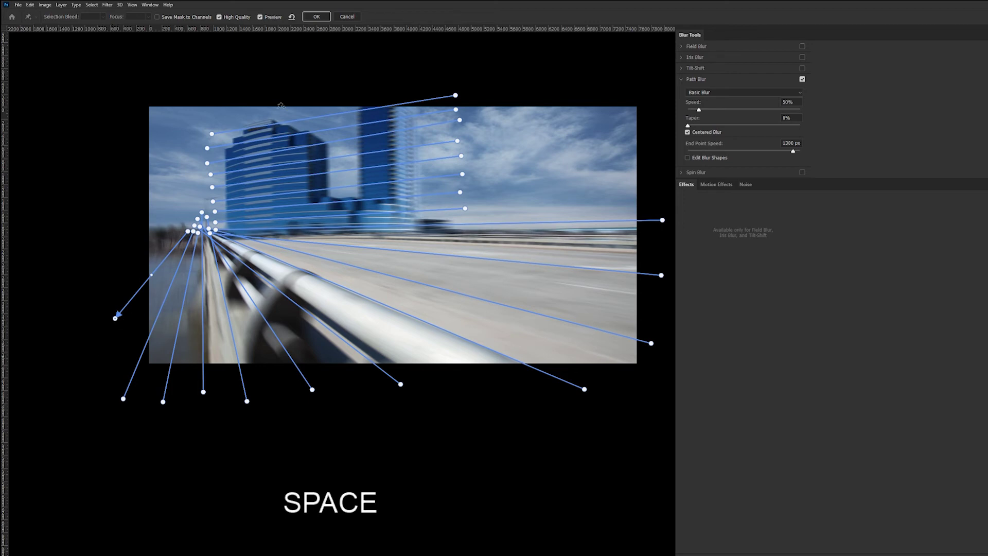
pyautogui.click(317, 17)
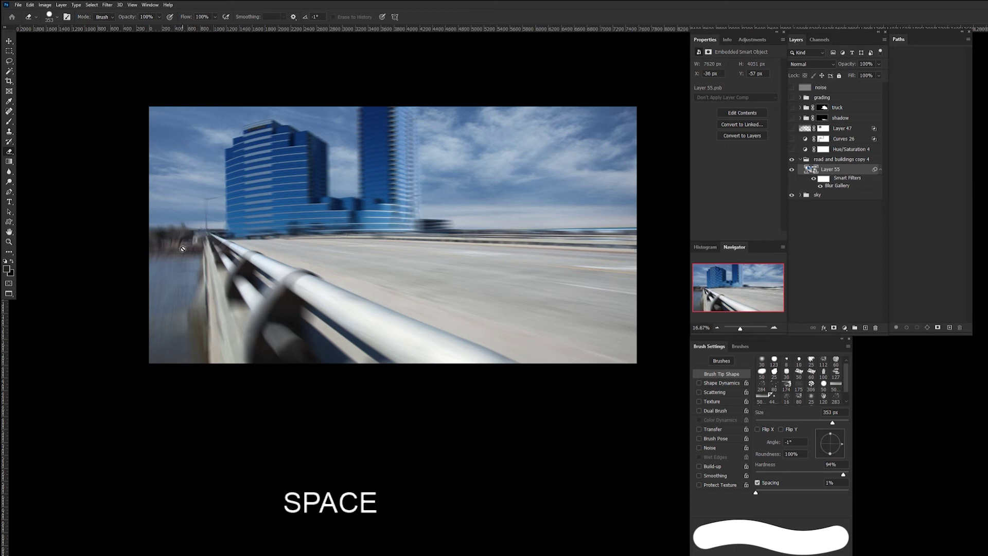
# Make the Hue/Saturation 4, Curves 26 and Layer 47 layers and the shadow and truck groups visible
pyautogui.click(792, 150)
pyautogui.click(791, 139)
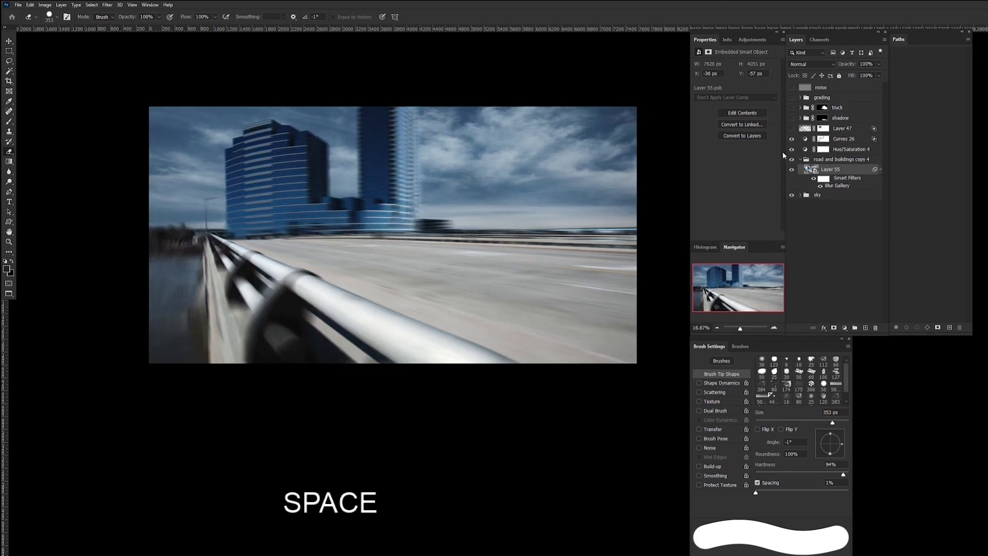
pyautogui.click(792, 129)
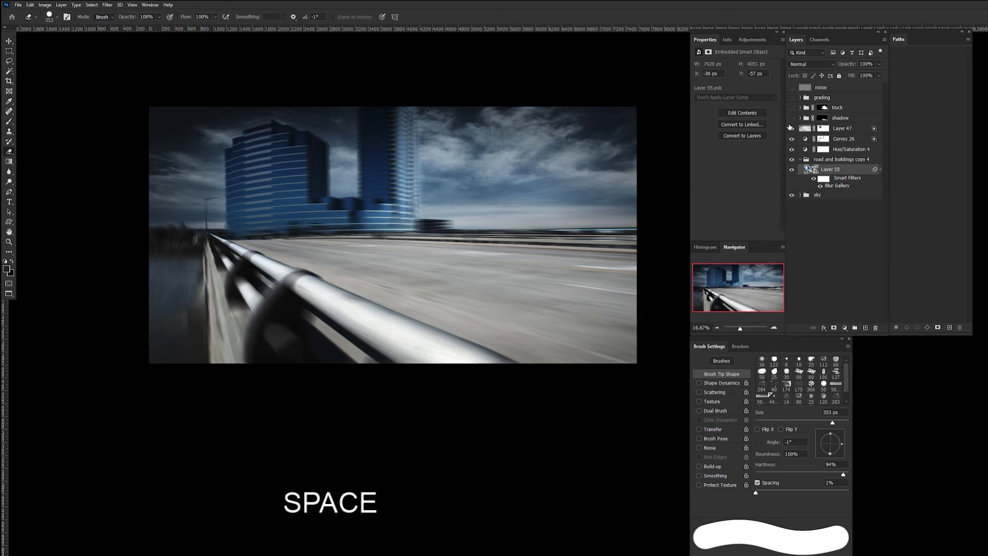
pyautogui.click(792, 118)
pyautogui.click(792, 108)
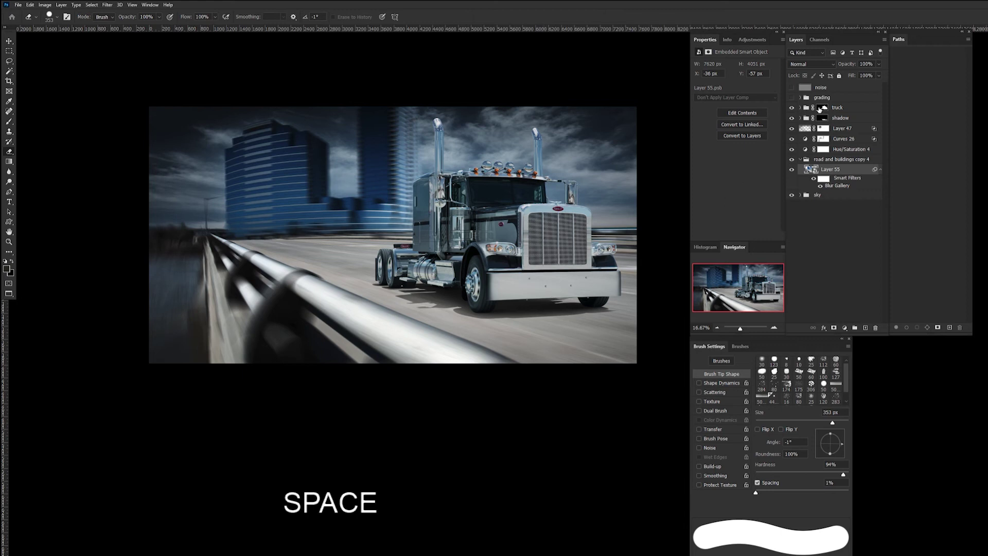
# Compare the composite with and without the truck and shadow groups by toggling their visibility, leaving both groups shown
pyautogui.click(792, 108)
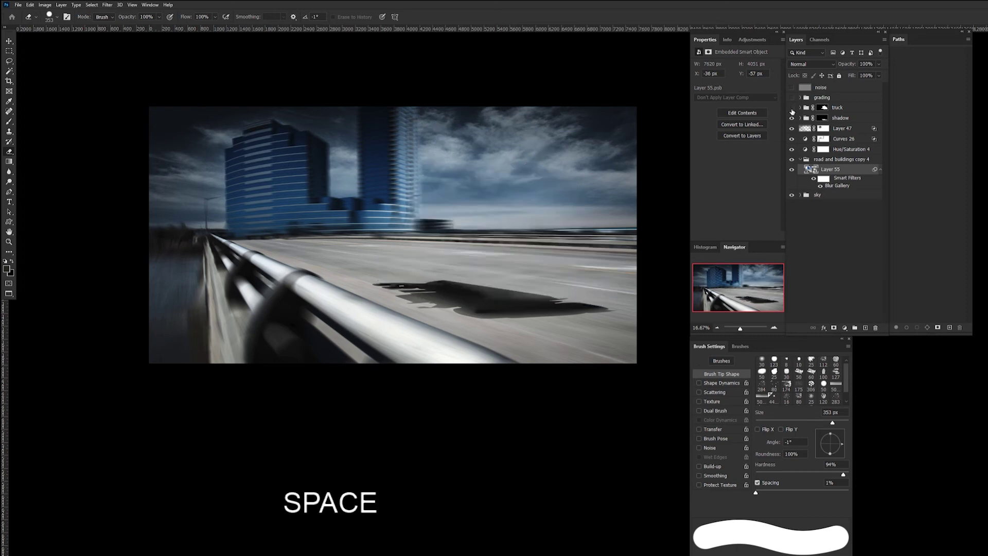
pyautogui.click(793, 108)
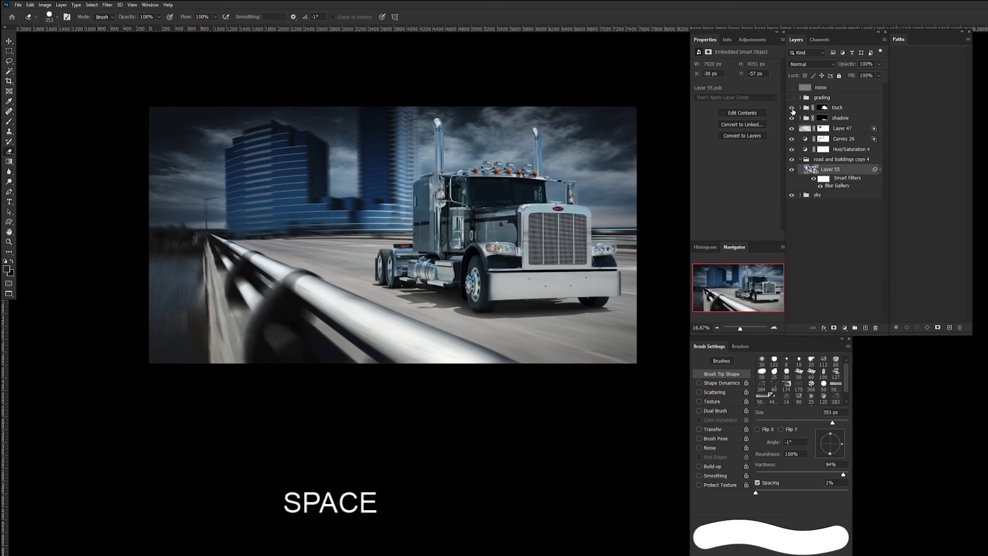
pyautogui.click(792, 108)
pyautogui.click(792, 118)
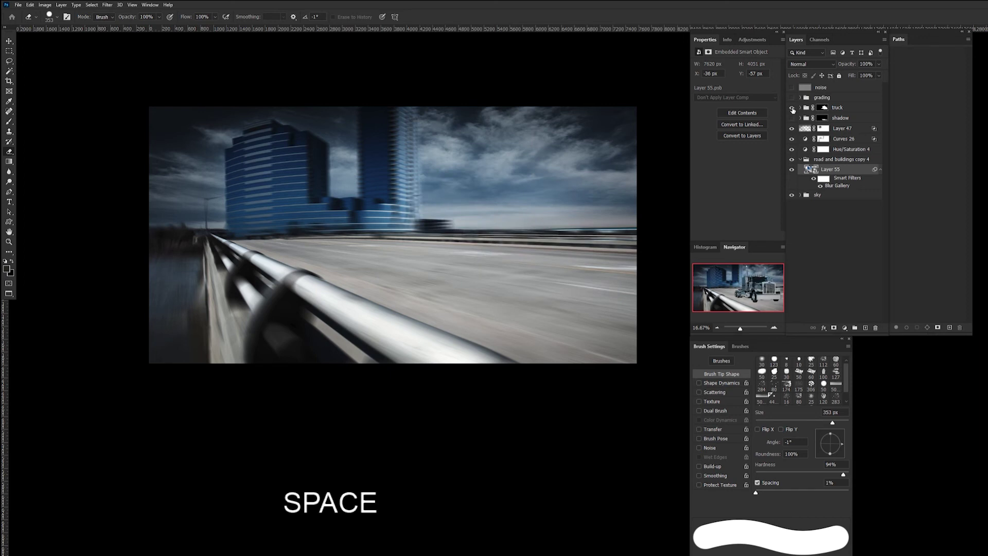
pyautogui.click(793, 108)
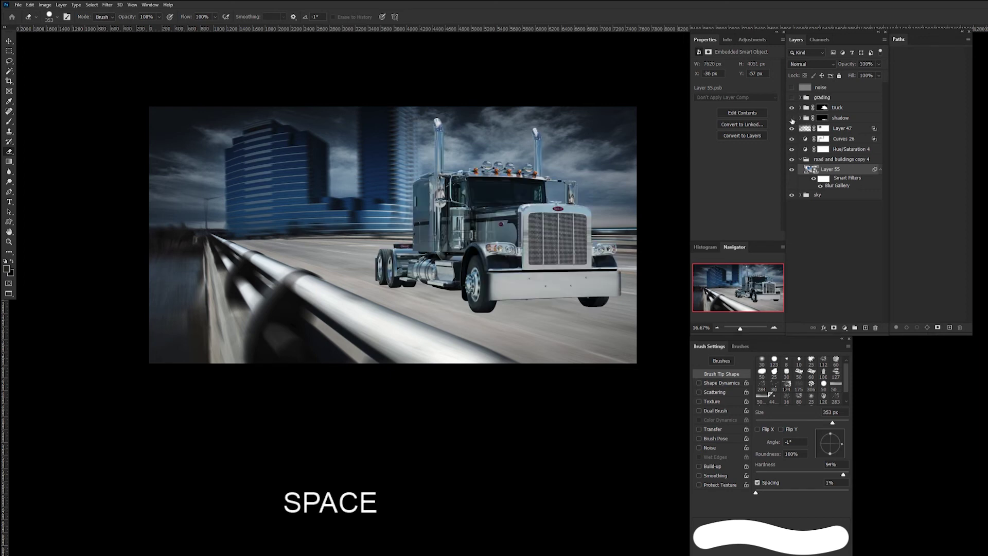
pyautogui.click(792, 118)
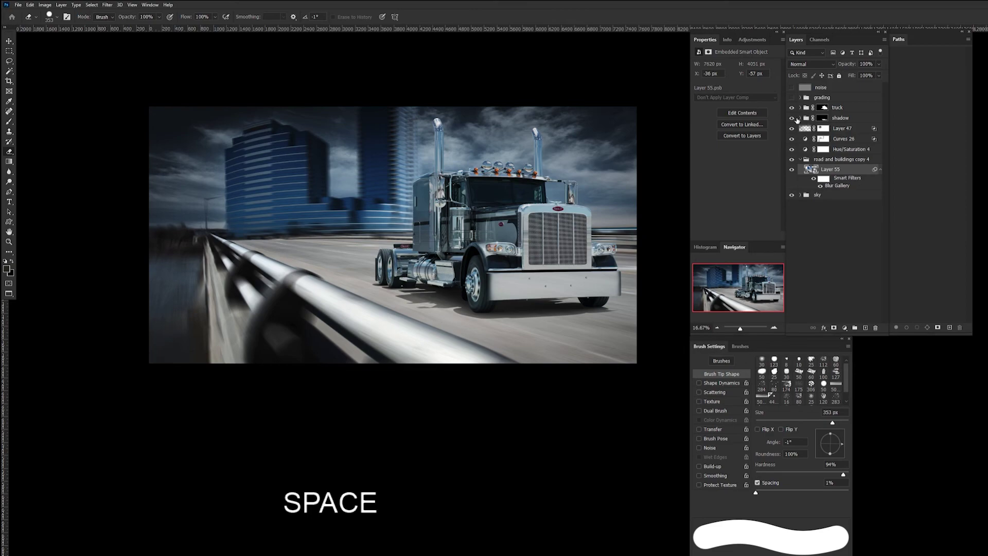
pyautogui.click(792, 118)
pyautogui.click(792, 117)
# Examine the truck's wheels and its shadow on the road up close, and return to the full composite
pyautogui.press('ctrl')
pyautogui.scroll(4, 641, 294)
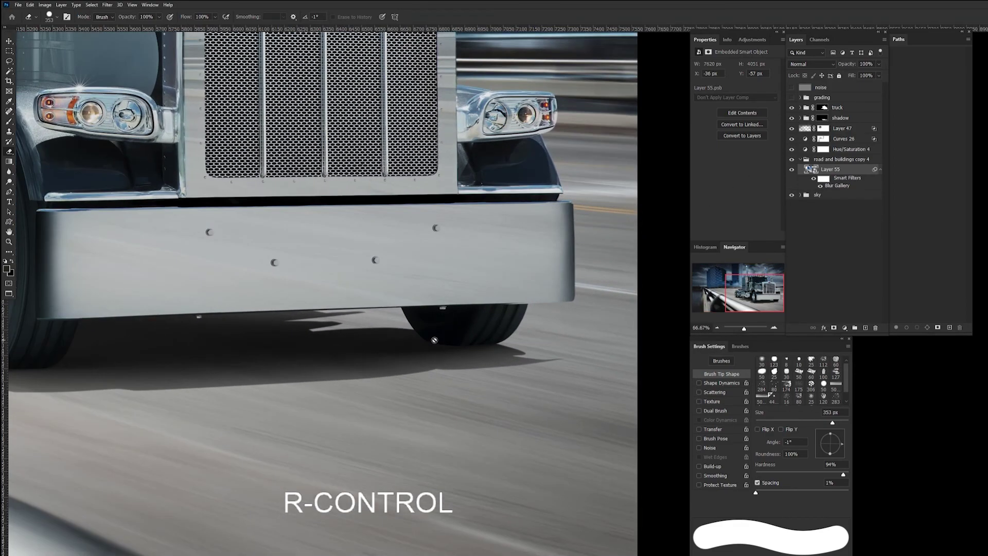
pyautogui.press('space')
pyautogui.moveTo(236, 356); pyautogui.dragTo(403, 345)
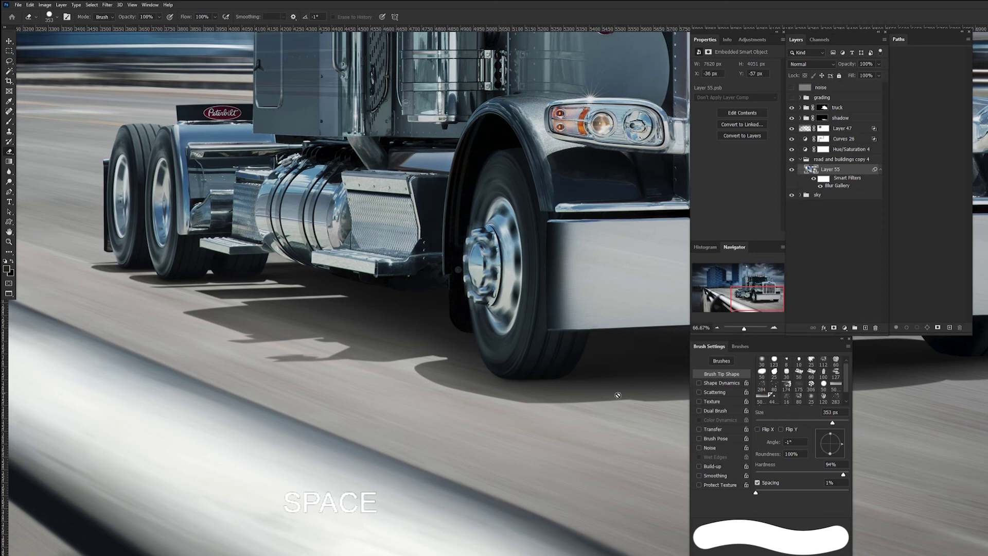
pyautogui.moveTo(569, 350); pyautogui.dragTo(253, 297)
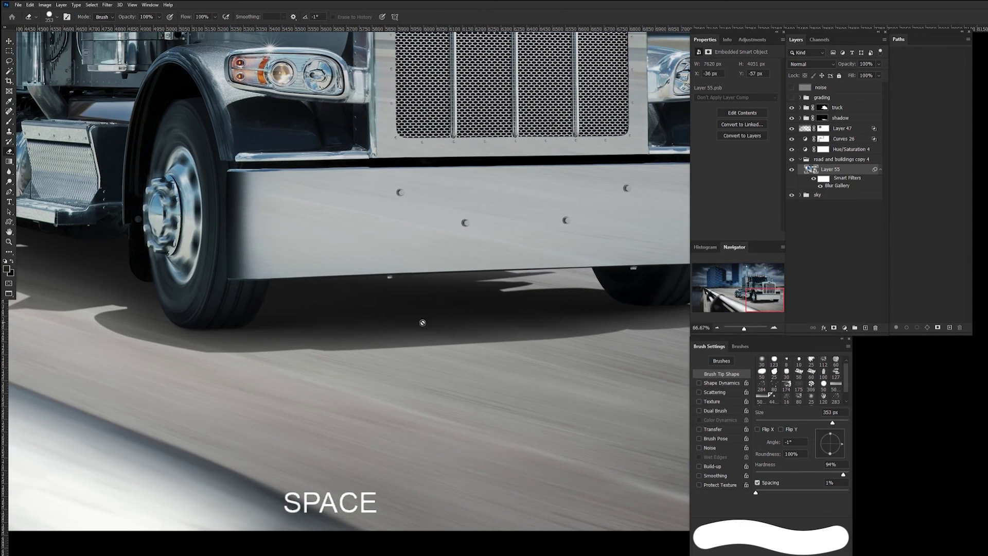
pyautogui.moveTo(403, 316); pyautogui.dragTo(590, 320)
pyautogui.moveTo(289, 298); pyautogui.dragTo(474, 315)
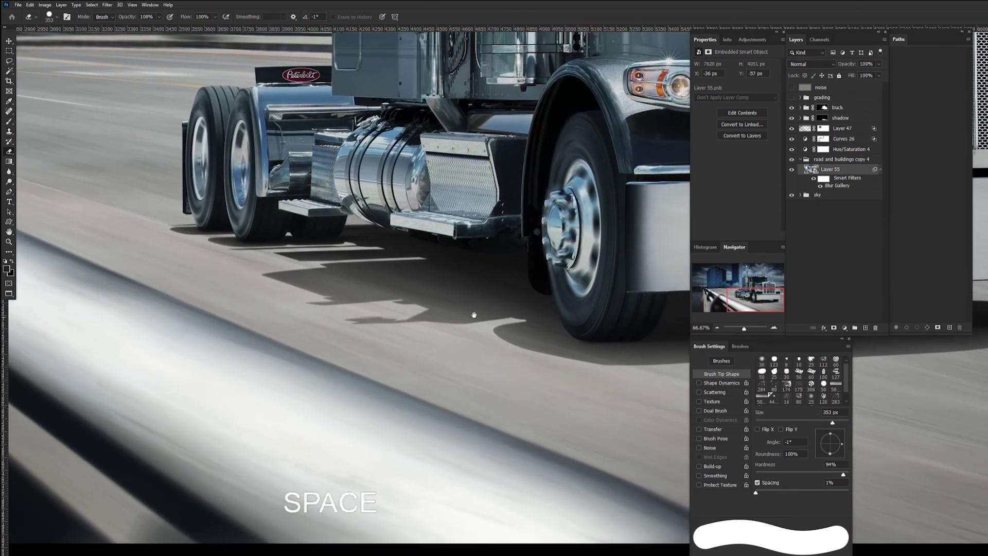
pyautogui.hotkey('ctrl', '-')
pyautogui.hotkey('ctrl', '-')
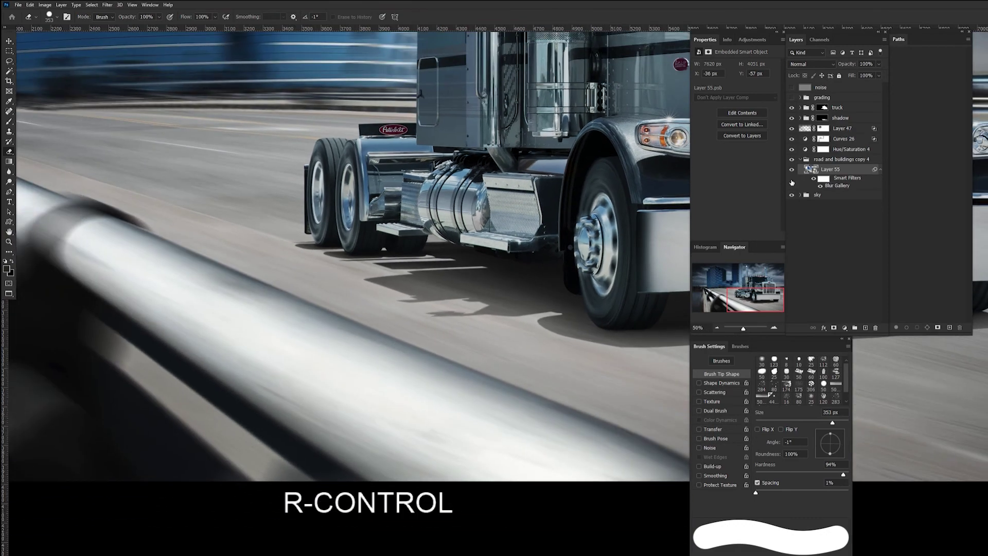
pyautogui.moveTo(564, 291); pyautogui.dragTo(449, 360)
pyautogui.hotkey('ctrl', '-')
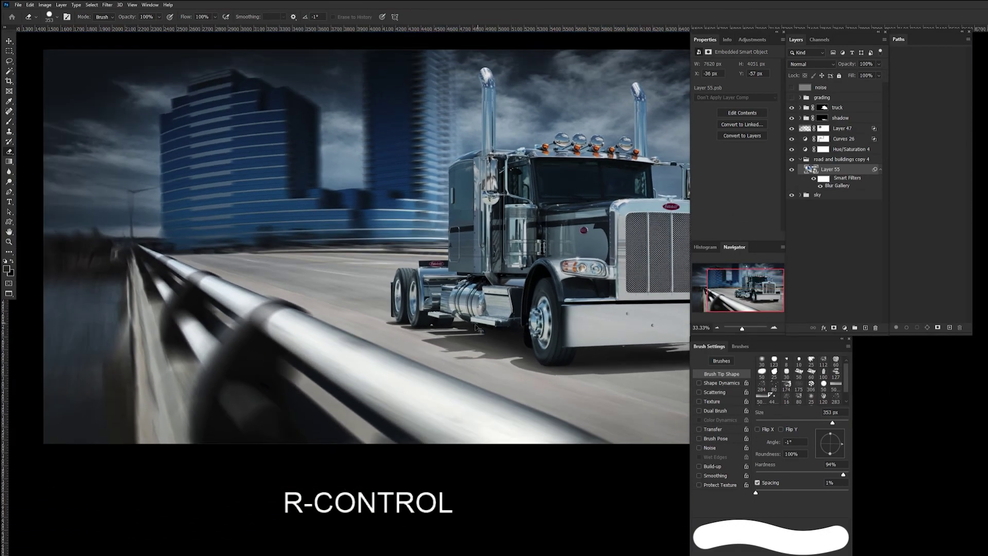
pyautogui.moveTo(499, 307); pyautogui.dragTo(348, 307)
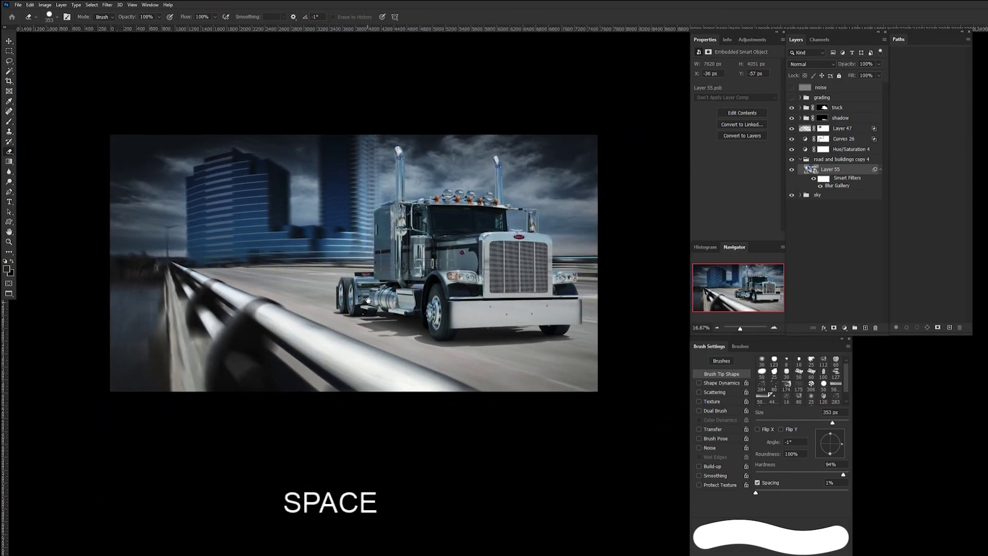
# Show the grading group, check the graded truck up close, and select the shadow group
pyautogui.click(793, 97)
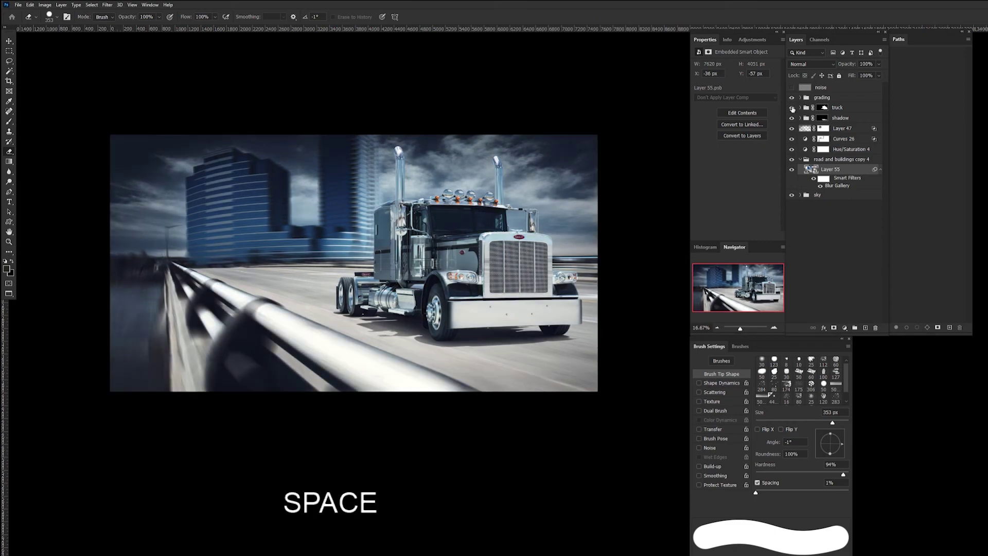
pyautogui.scroll(4, 519, 308)
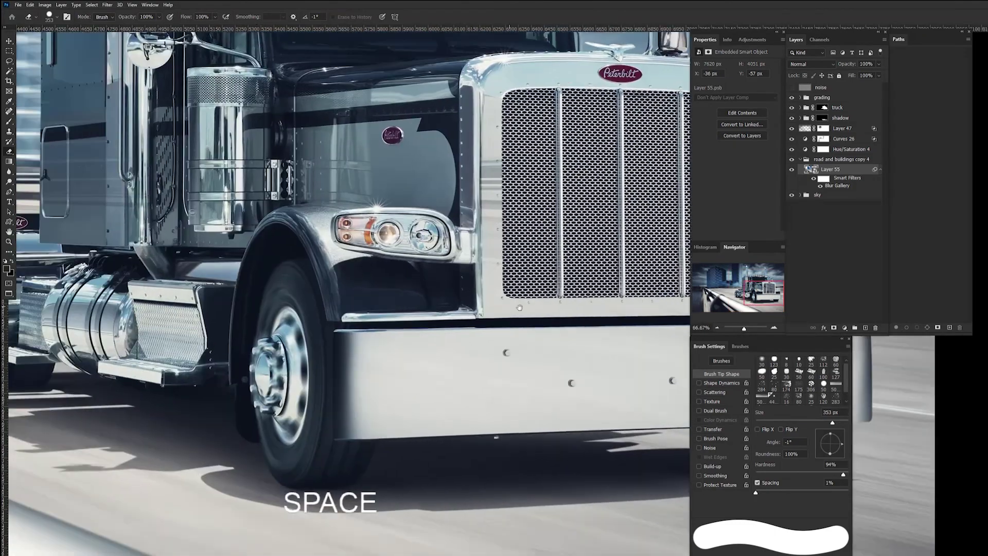
pyautogui.moveTo(244, 309); pyautogui.dragTo(470, 309)
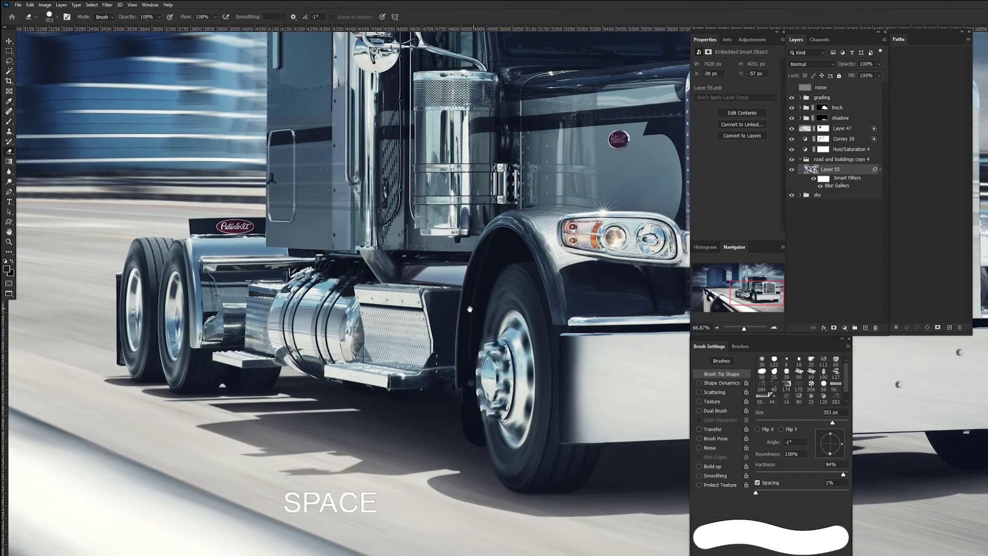
pyautogui.click(801, 121)
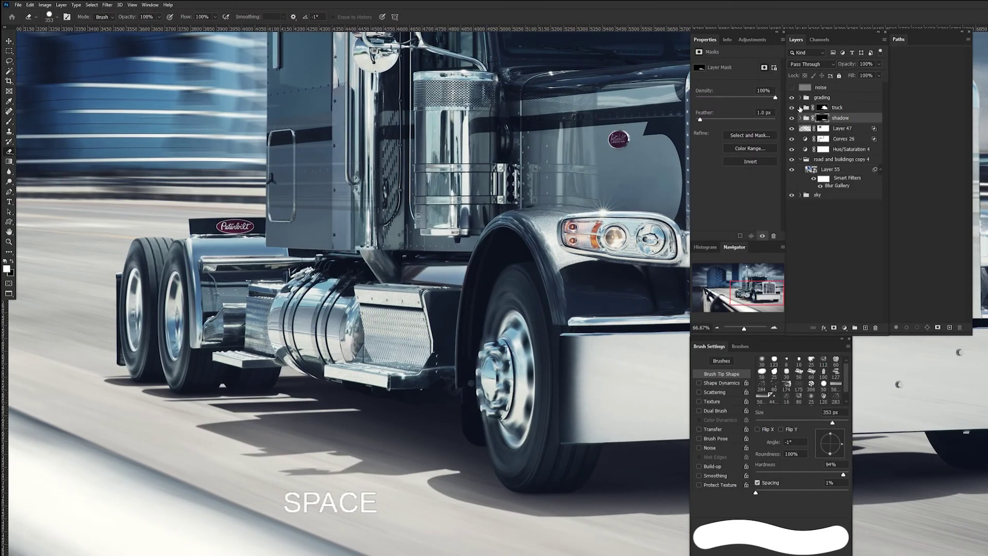
# Compare the truck's wheels with and without the wheel spins group inside the truck group, leaving the group shown
pyautogui.click(801, 108)
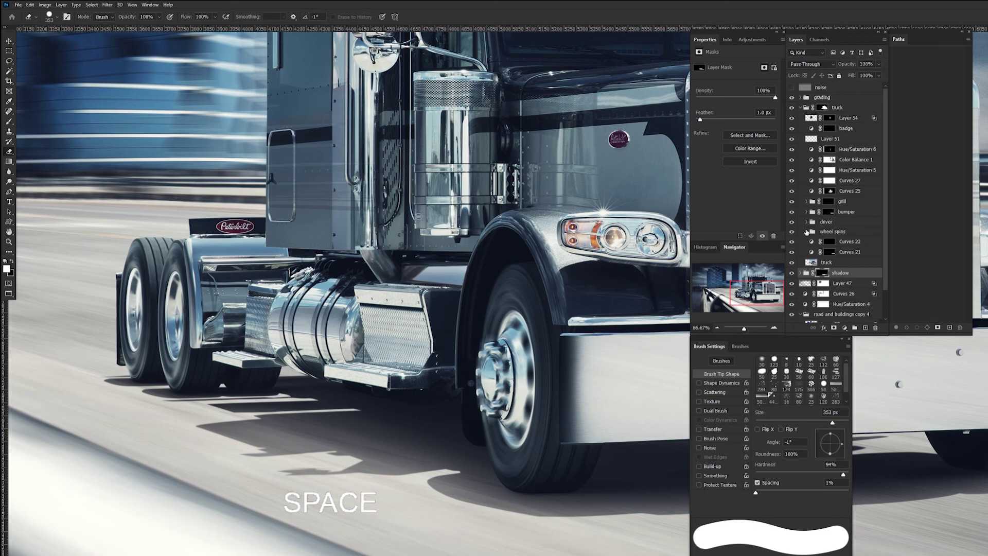
pyautogui.click(806, 233)
pyautogui.click(807, 232)
pyautogui.click(792, 233)
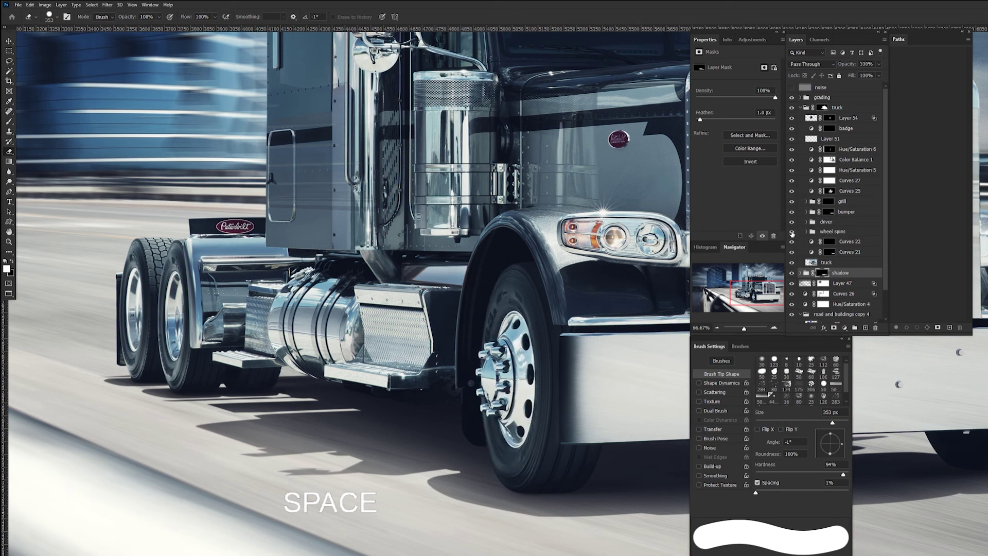
pyautogui.click(791, 233)
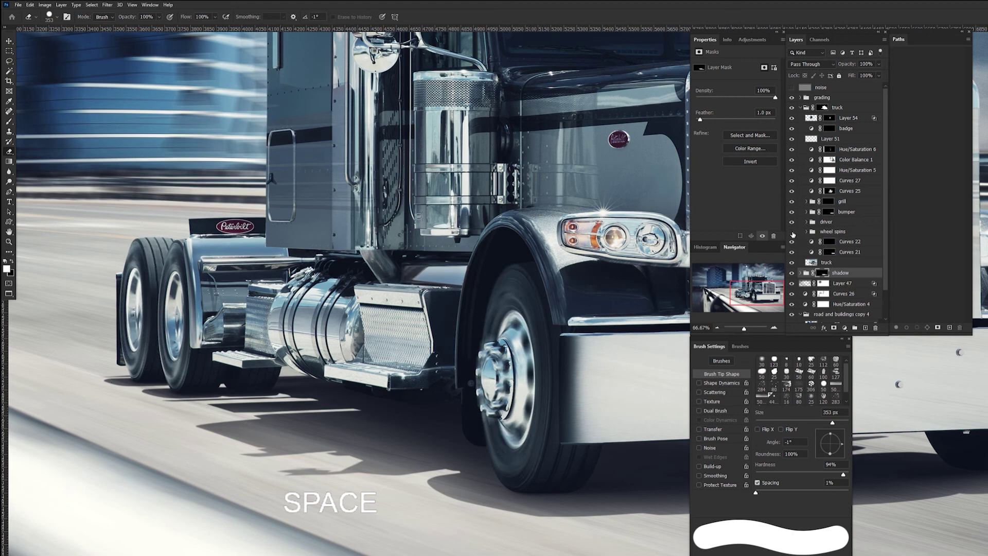
pyautogui.click(793, 233)
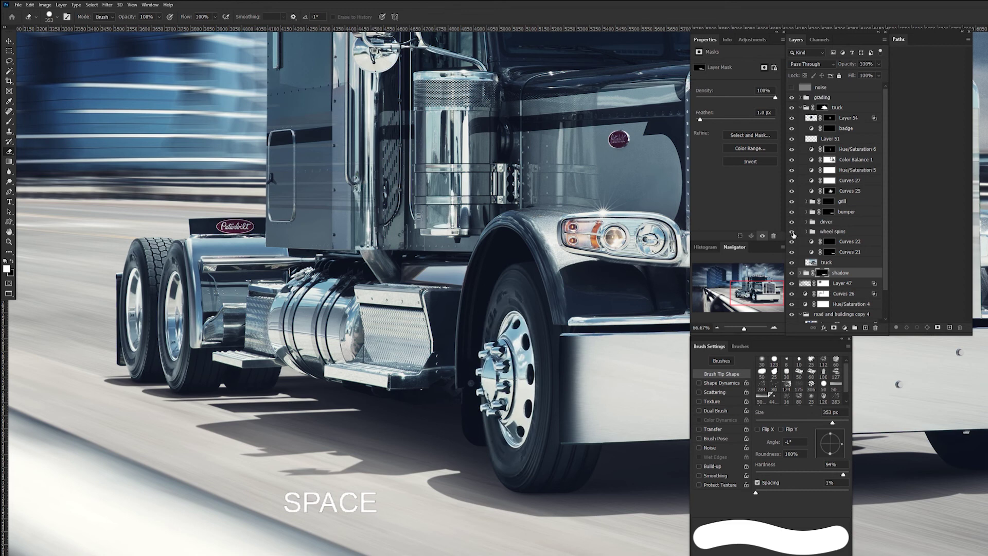
pyautogui.click(793, 234)
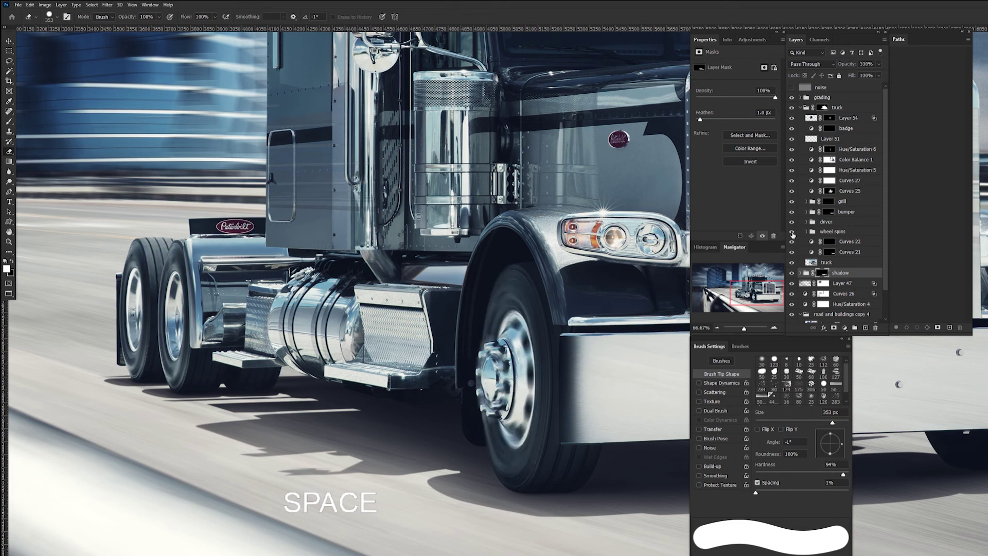
pyautogui.click(792, 234)
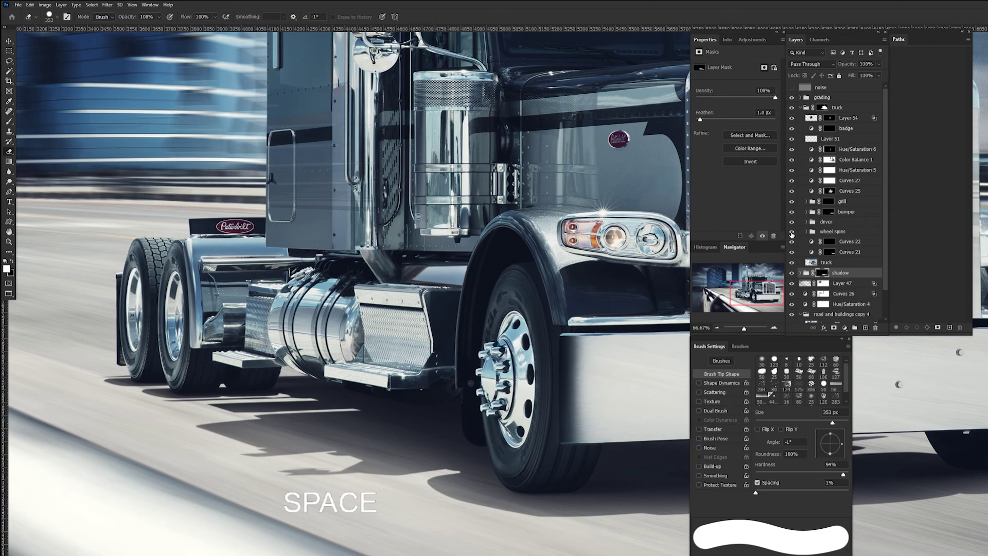
pyautogui.click(793, 233)
# Collapse the truck group and compare the full composite with and without the grading group
pyautogui.moveTo(684, 288); pyautogui.dragTo(442, 304)
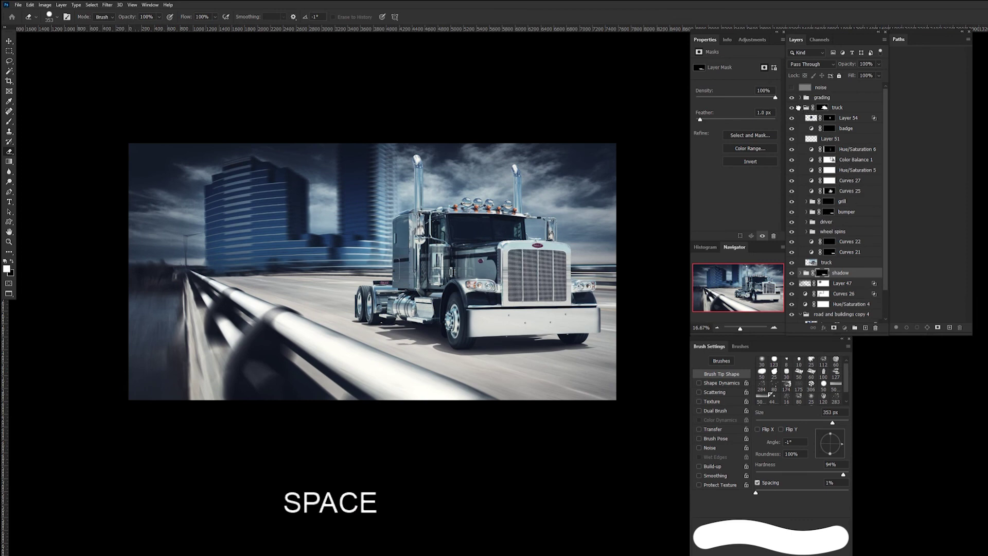
pyautogui.click(801, 108)
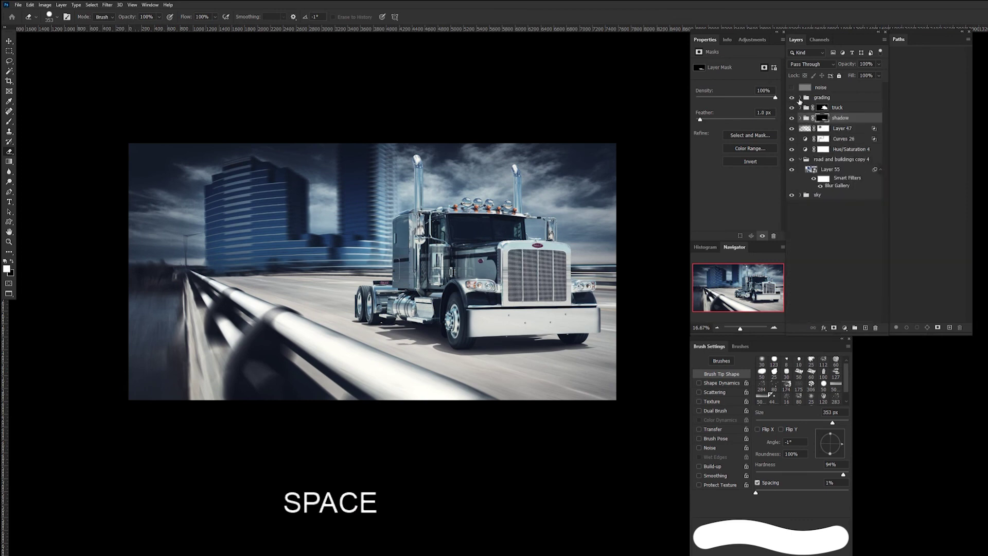
pyautogui.click(792, 97)
pyautogui.click(792, 98)
# Delete the existing noise layer above the grading group
pyautogui.click(829, 88)
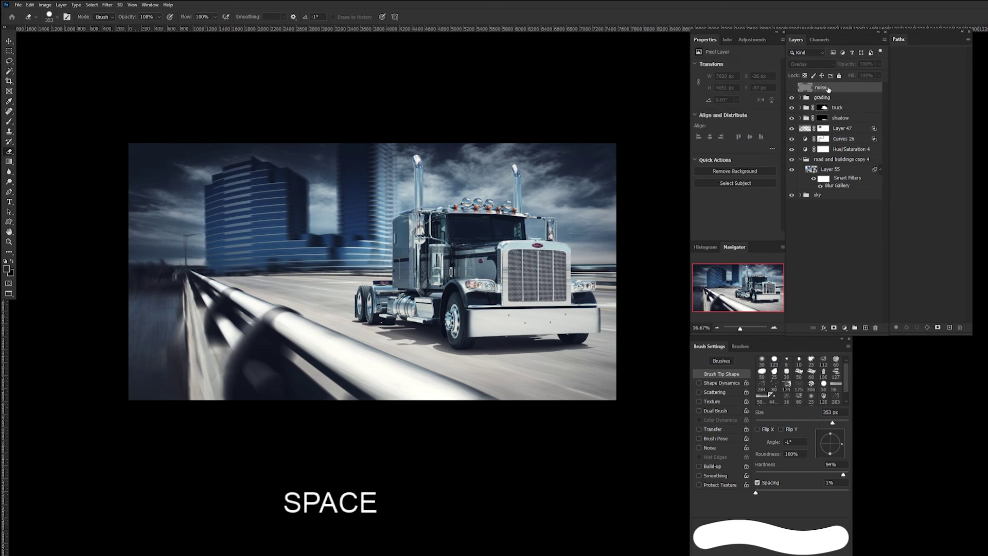
pyautogui.click(792, 88)
pyautogui.moveTo(845, 89); pyautogui.dragTo(876, 328)
# Create a new layer named noise above the grading group in Overlay mode, filled with 50% gray
pyautogui.click(884, 40)
pyautogui.click(901, 45)
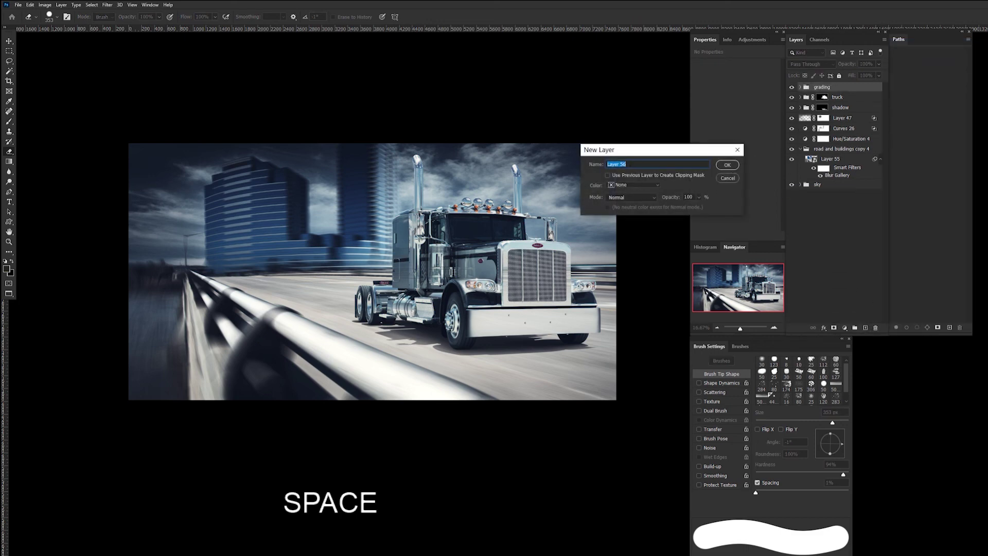
pyautogui.write('noise')
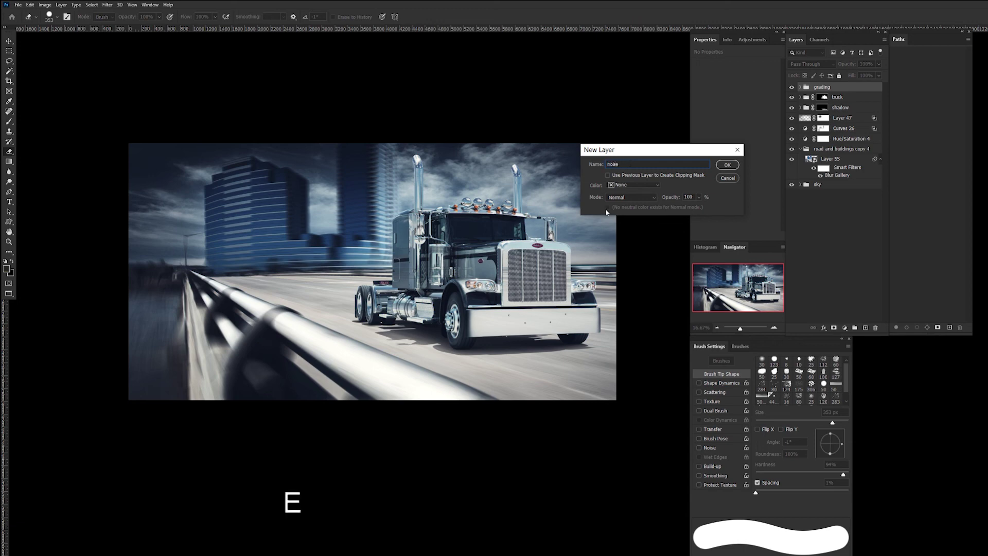
pyautogui.click(655, 198)
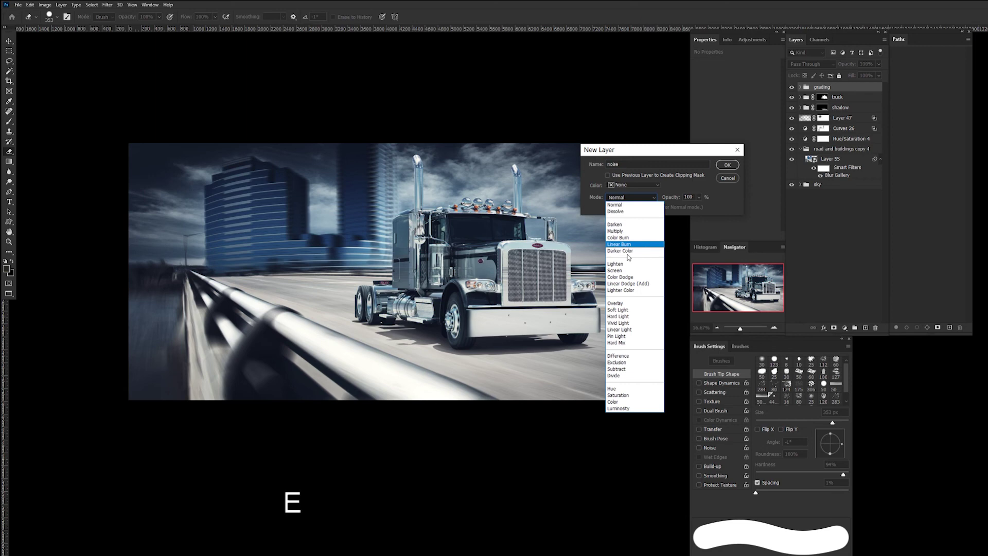
pyautogui.click(630, 304)
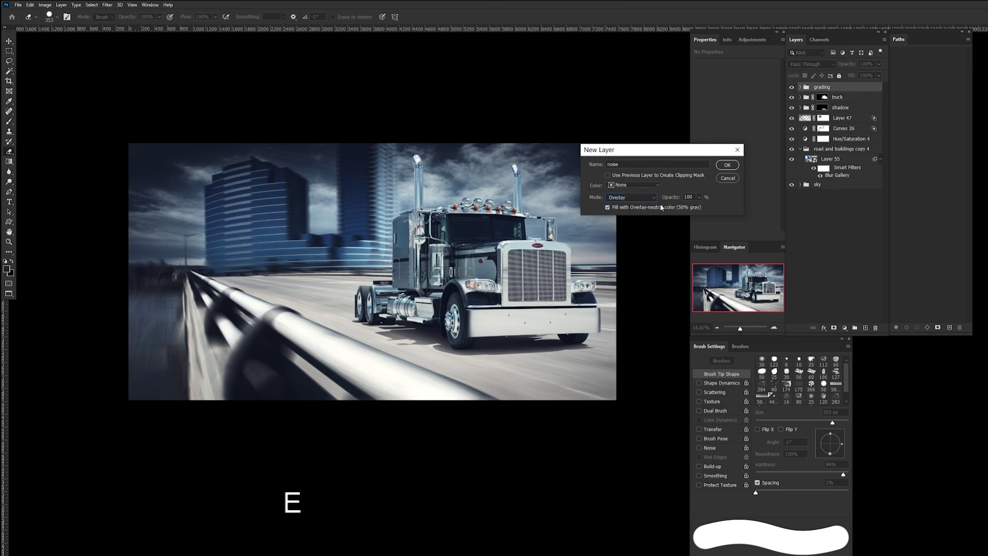
pyautogui.click(728, 165)
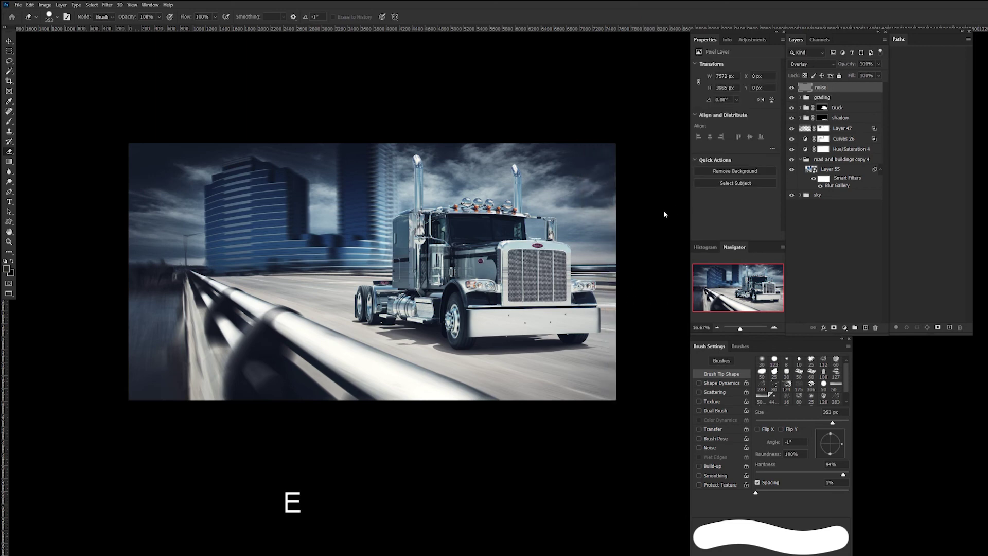
# Try Add Noise at 3%, Gaussian and monochromatic, on the noise layer while viewing the truck up close, and discard the layer
pyautogui.press('ctrl')
pyautogui.keyDown('ctrl'); pyautogui.click(479, 323); pyautogui.keyUp('ctrl')
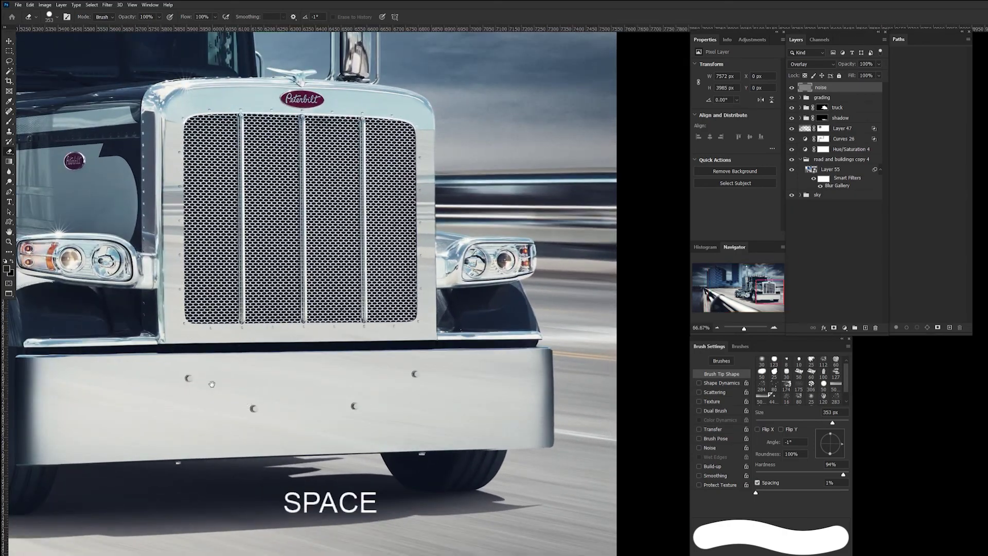
pyautogui.moveTo(212, 384); pyautogui.dragTo(469, 230)
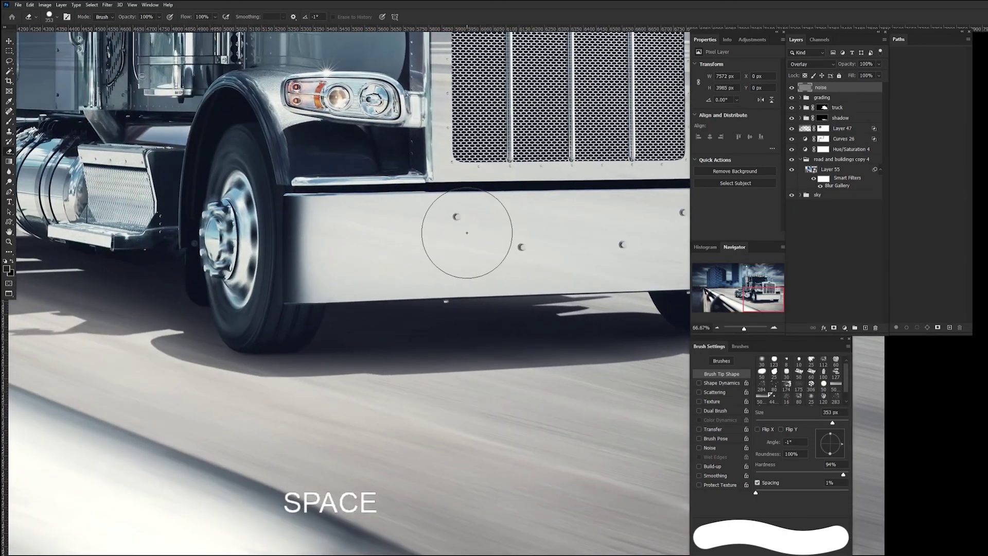
pyautogui.keyDown('ctrl'); pyautogui.click(470, 235); pyautogui.keyUp('ctrl')
pyautogui.keyDown('ctrl'); pyautogui.click(465, 246); pyautogui.keyUp('ctrl')
pyautogui.moveTo(194, 348)
pyautogui.mouseDown()
pyautogui.moveTo(512, 254)
pyautogui.moveTo(421, 329)
pyautogui.mouseUp()
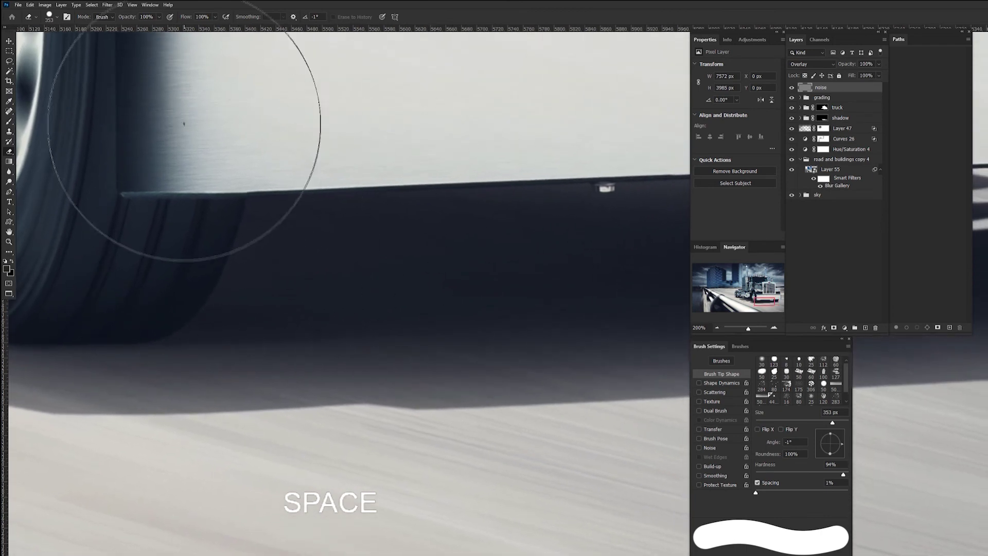
pyautogui.click(108, 7)
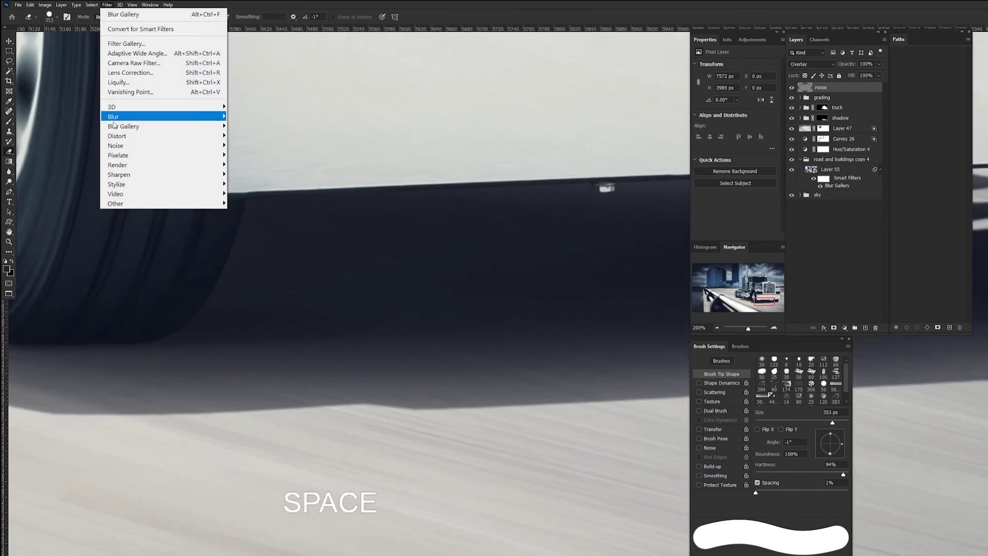
pyautogui.click(249, 145)
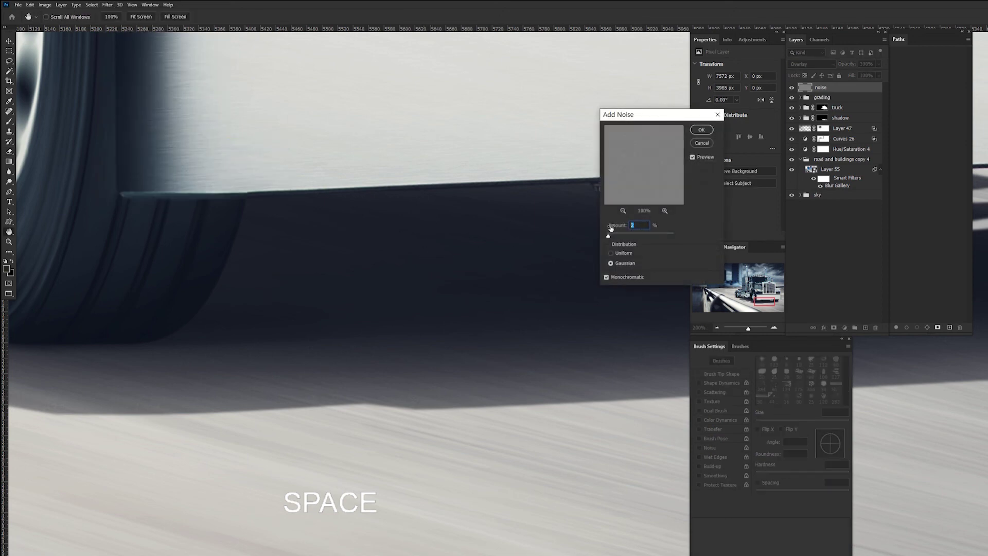
pyautogui.write('3')
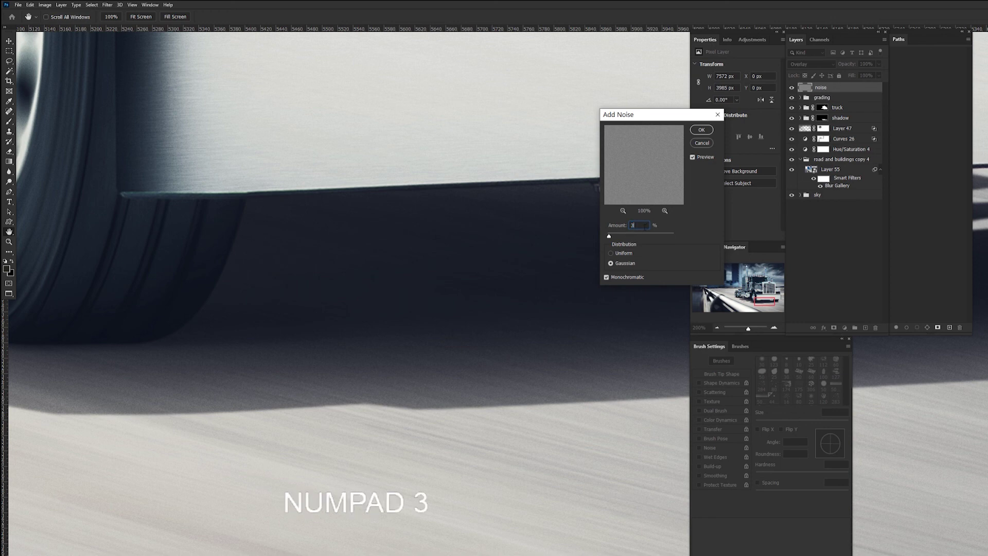
pyautogui.press('space')
pyautogui.moveTo(396, 391); pyautogui.dragTo(160, 225)
pyautogui.click(701, 129)
pyautogui.press('e')
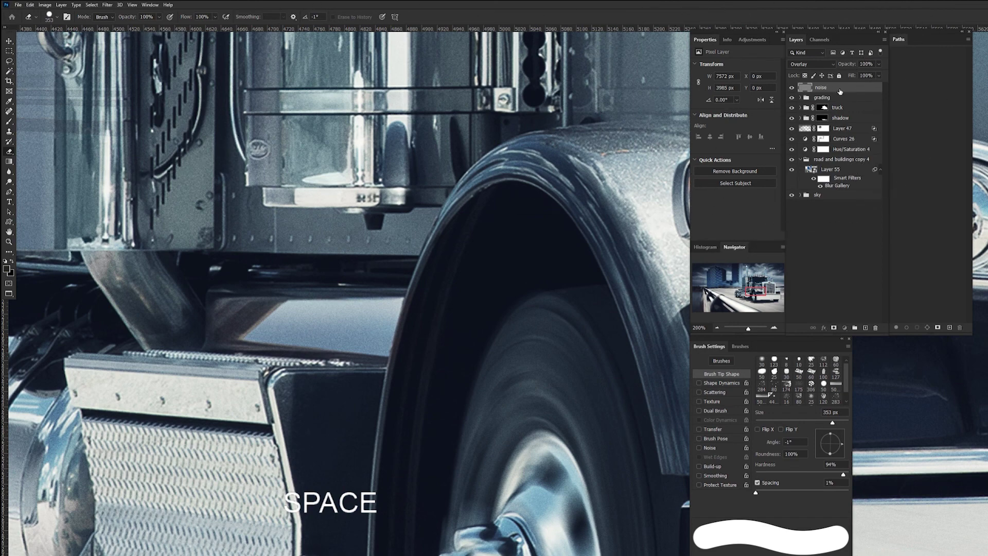
pyautogui.moveTo(840, 91); pyautogui.dragTo(876, 328)
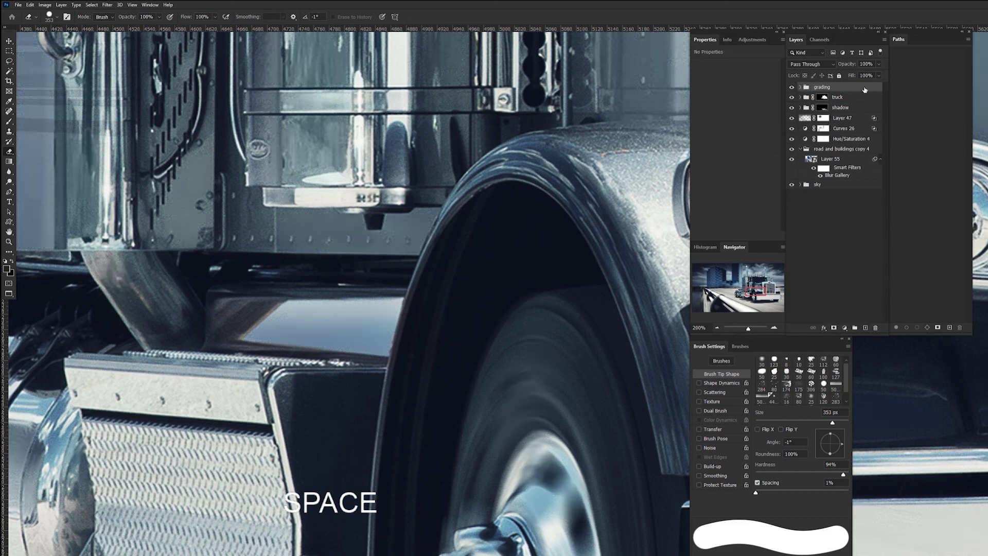
# Create a fresh 50% gray layer named noise in Overlay mode above the grading group
pyautogui.click(885, 40)
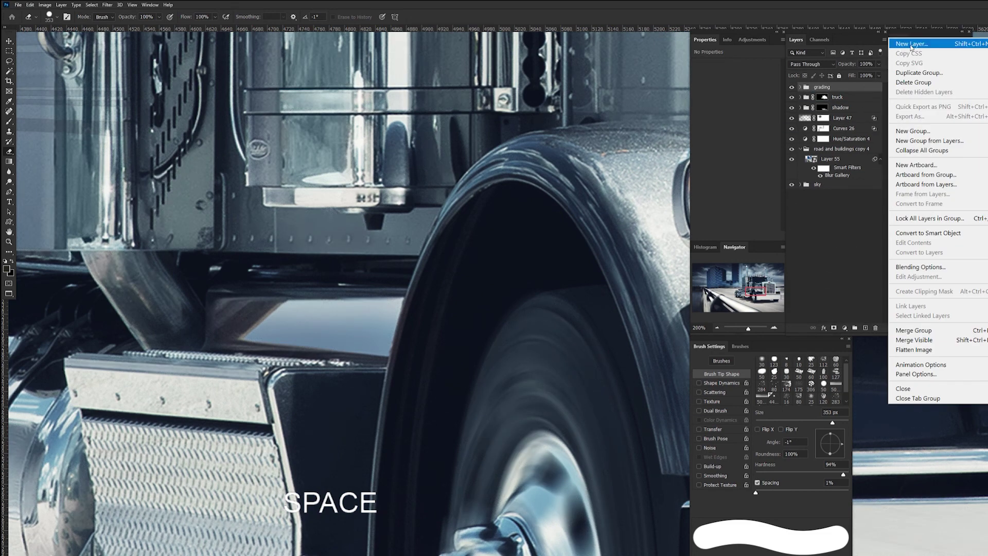
pyautogui.click(912, 44)
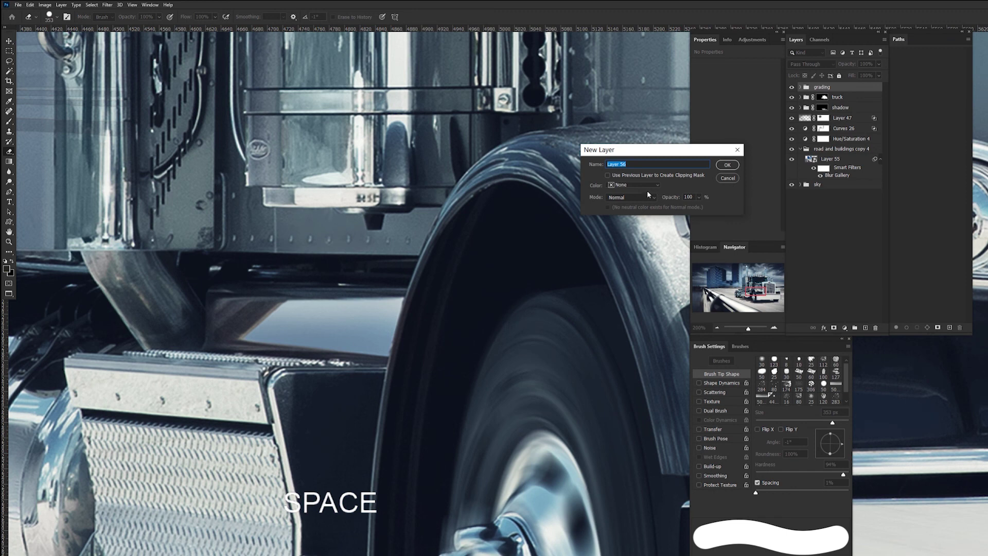
pyautogui.write('noise')
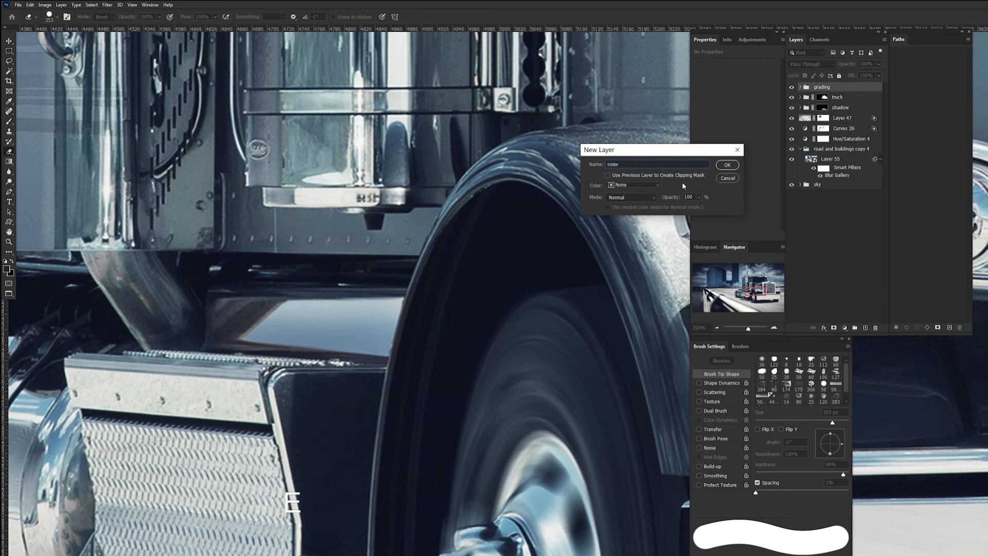
pyautogui.click(645, 198)
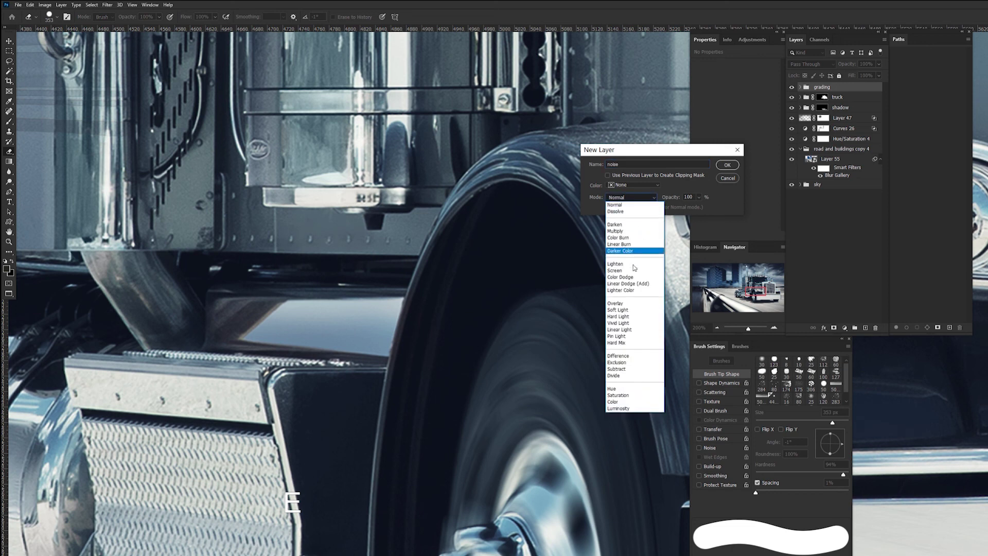
pyautogui.click(633, 291)
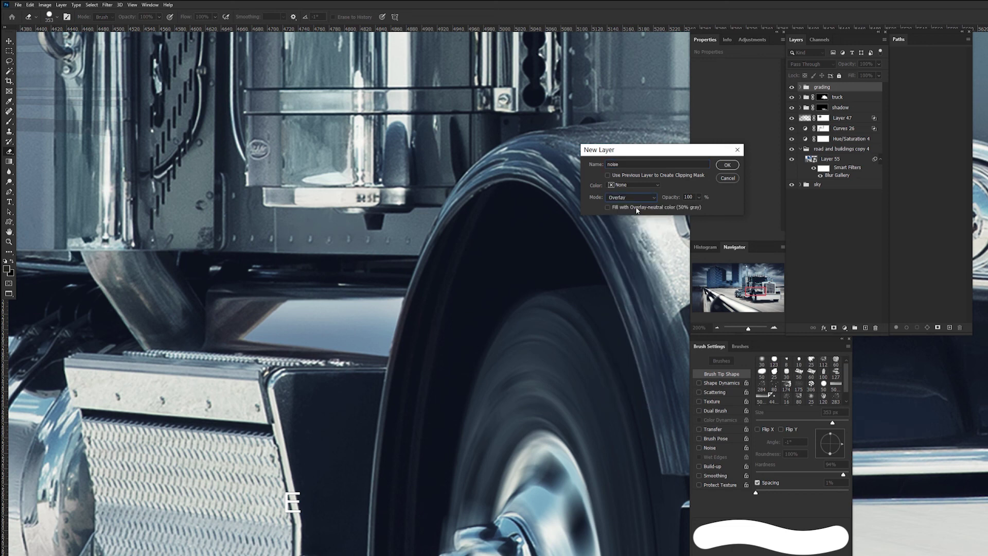
pyautogui.click(728, 165)
# Apply Add Noise to the noise layer with an amount of 3%, Gaussian distribution and Monochromatic enabled
pyautogui.click(108, 4)
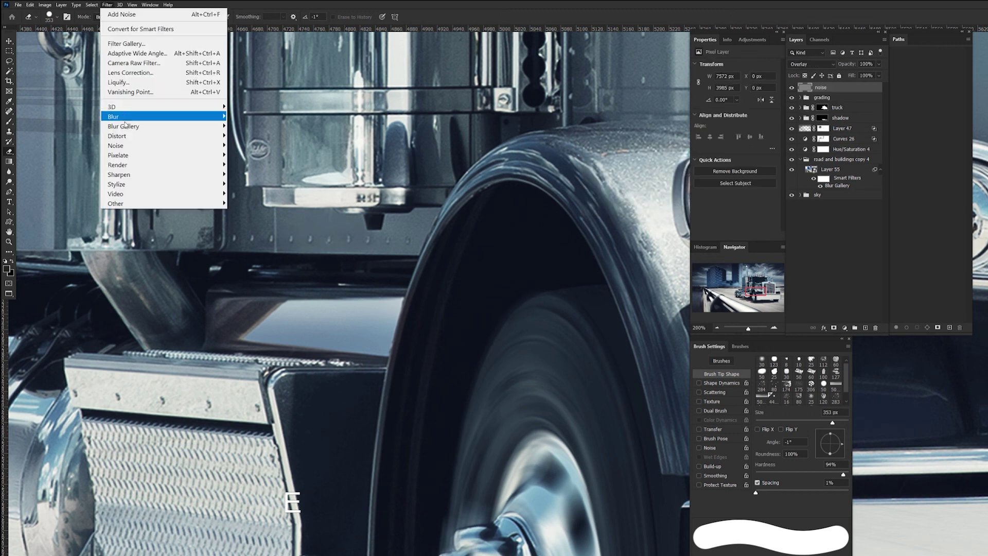
pyautogui.moveTo(124, 147)
pyautogui.click(248, 146)
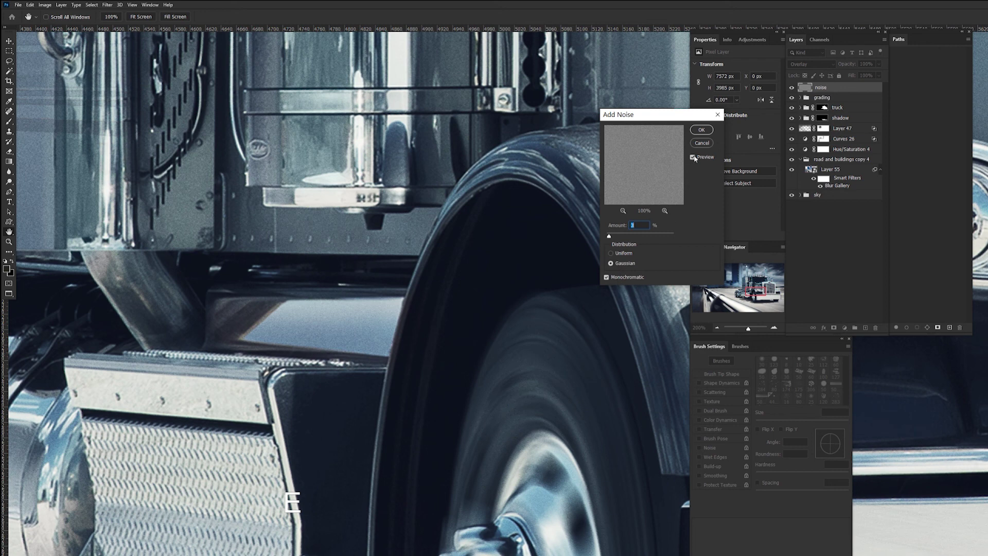
pyautogui.click(706, 132)
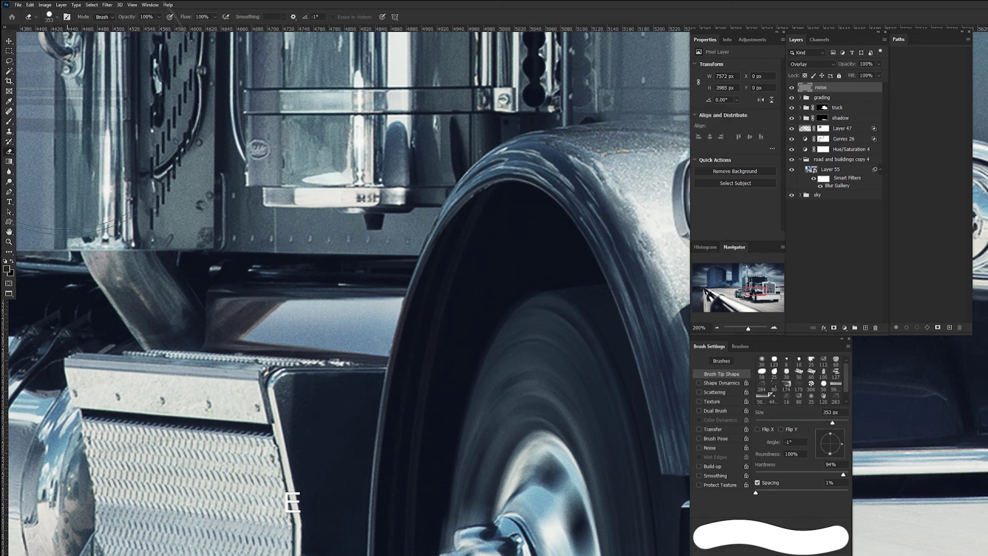
# Soften the grain on the noise layer with a Gaussian Blur radius of 0.3 pixels
pyautogui.click(107, 5)
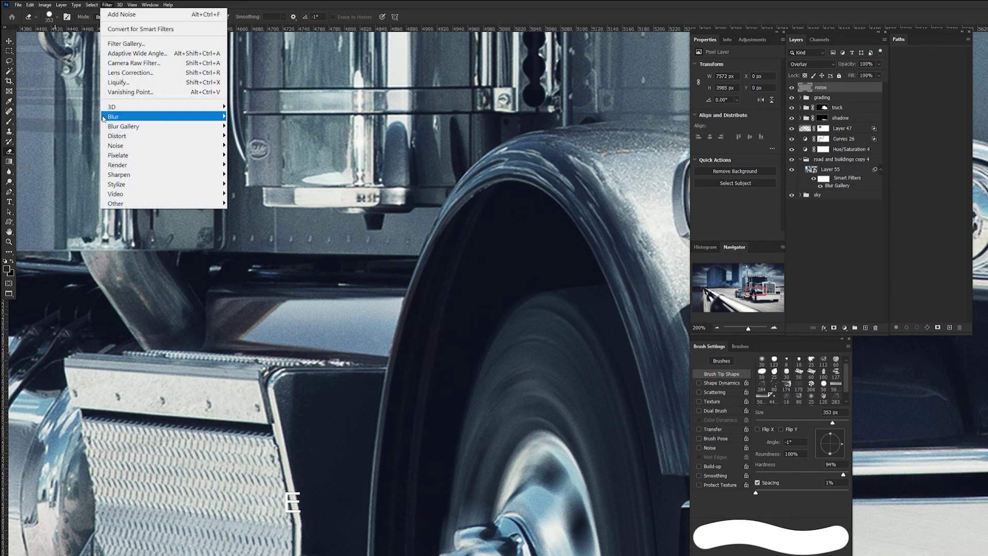
pyautogui.moveTo(112, 117)
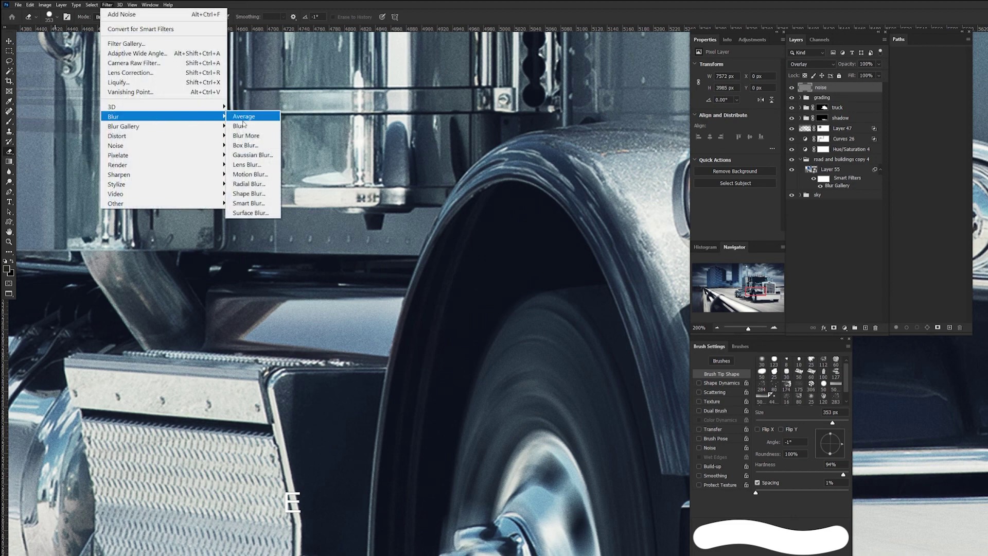
pyautogui.click(252, 155)
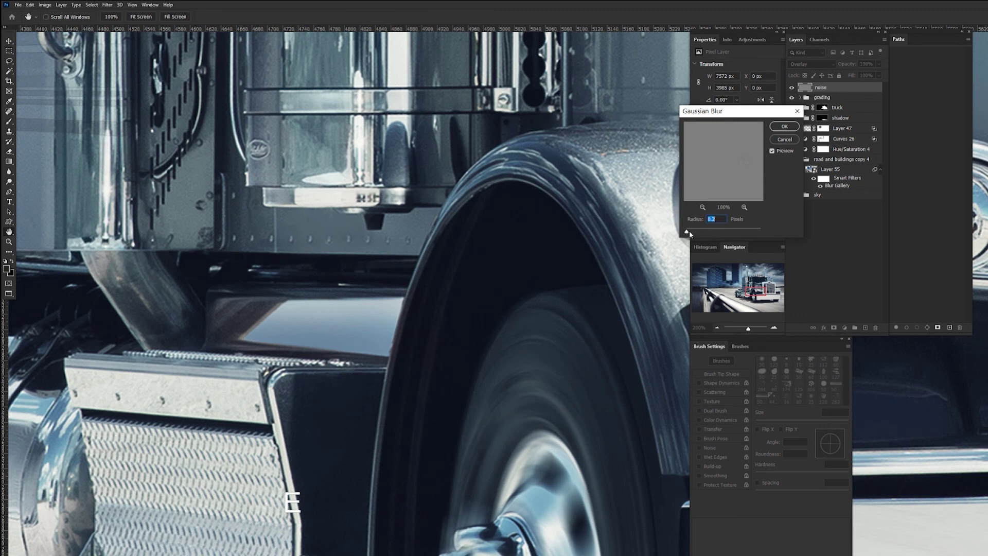
pyautogui.write('3')
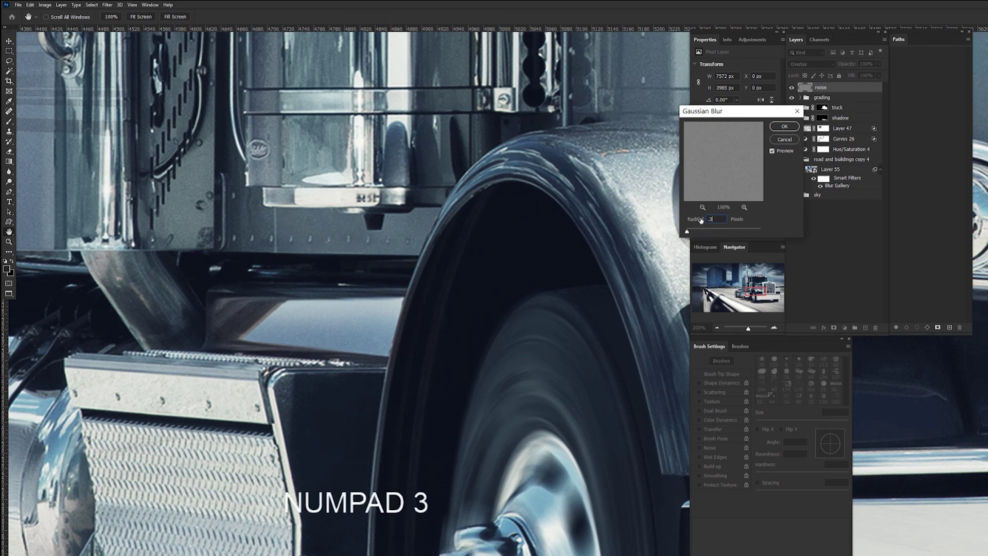
pyautogui.click(772, 151)
pyautogui.click(786, 128)
# Examine the complete truck composite with the noise layer applied
pyautogui.hotkey('ctrl', '-')
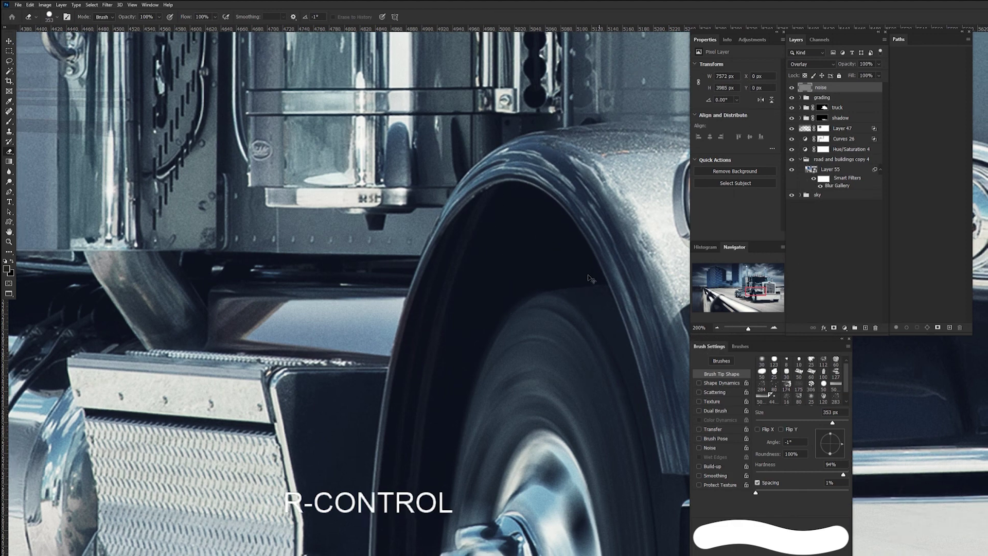
pyautogui.hotkey('ctrl', '-')
pyautogui.hotkey('ctrl', '-')
pyautogui.hotkey('ctrl', '-')
pyautogui.hotkey('ctrl', '-')
pyautogui.hotkey('ctrl', '-')
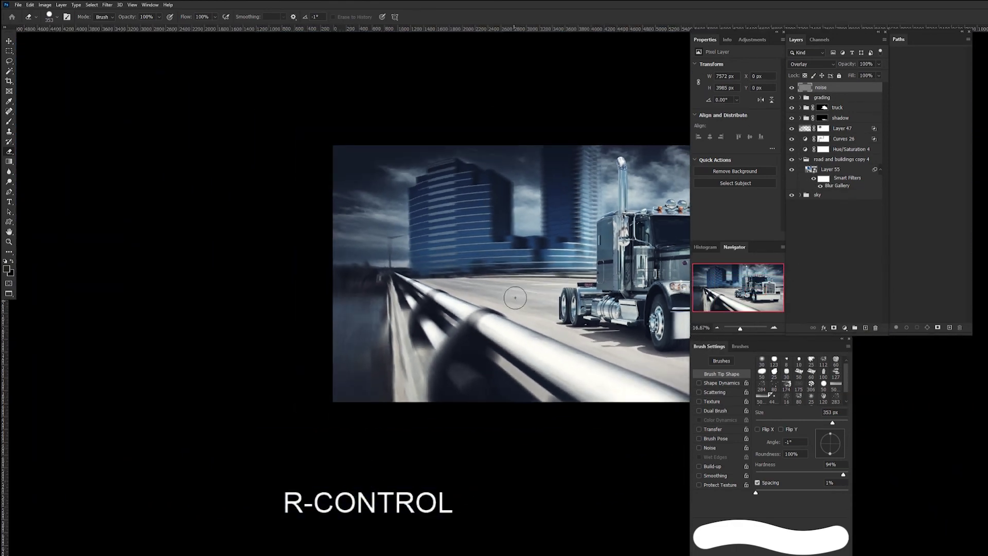
pyautogui.moveTo(618, 315); pyautogui.dragTo(441, 296)
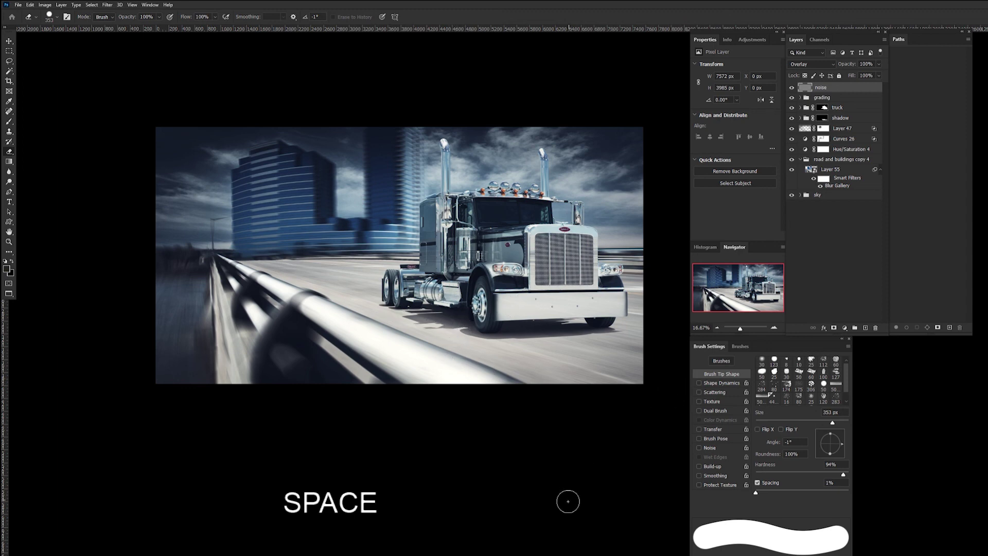
# Return the document to the standard windowed screen mode and switch to OBS
pyautogui.press('f')
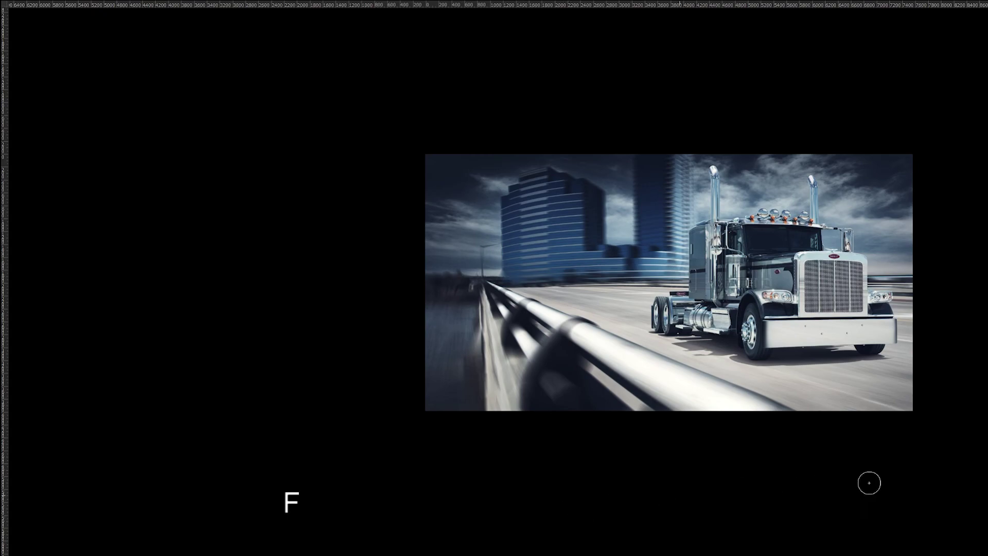
pyautogui.press('f')
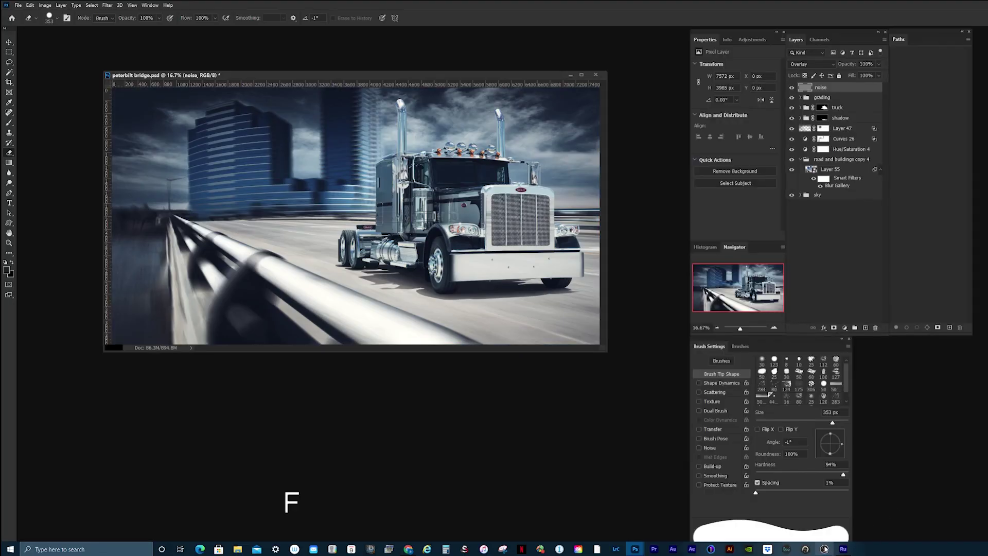
pyautogui.click(824, 549)
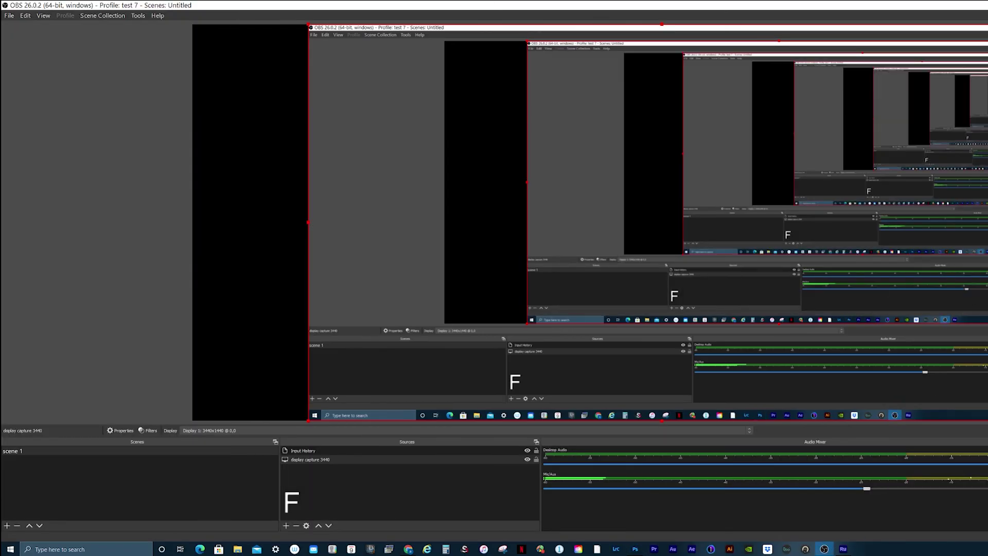